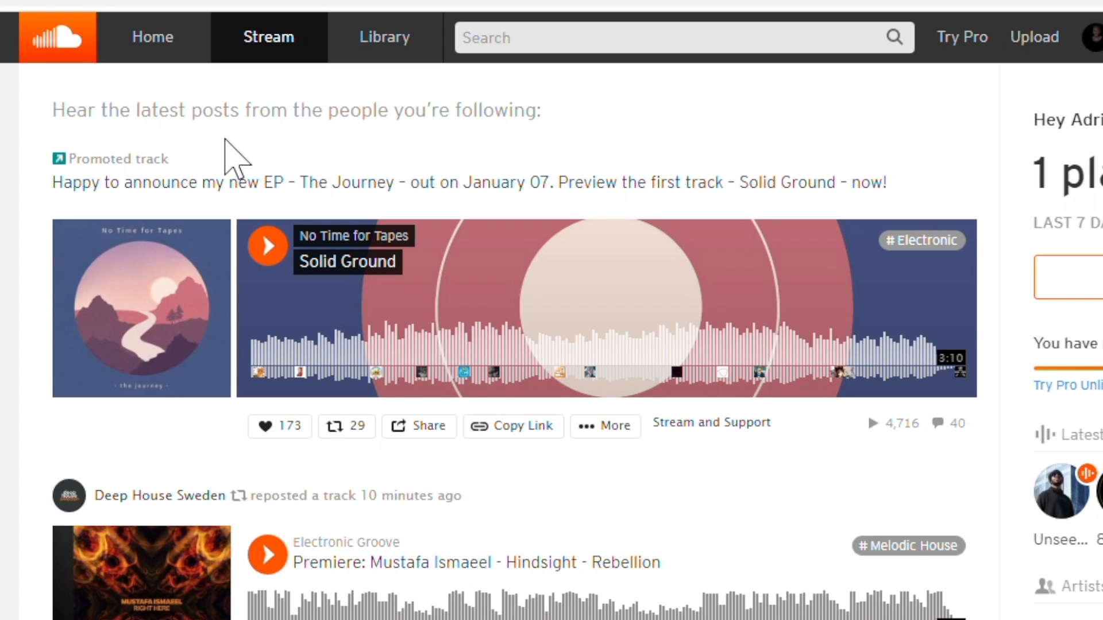
# Step: Highlight the 'Promoted track' label and open the No Time for Tapes artist profile
pyautogui.moveTo(169, 160); pyautogui.dragTo(30, 163)
pyautogui.click(3, 190)
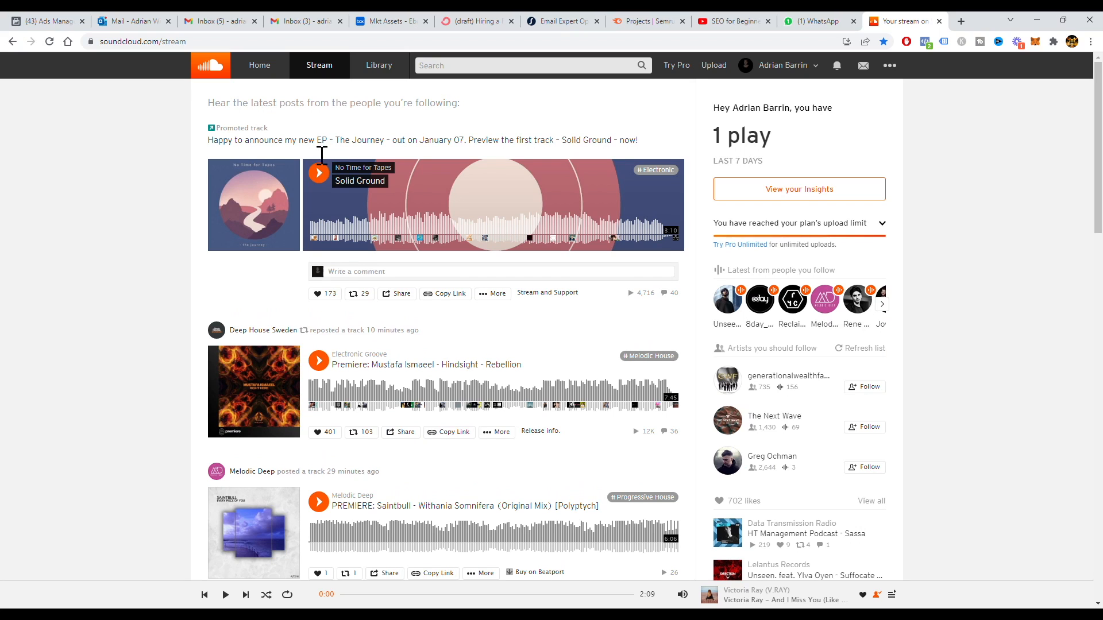
pyautogui.moveTo(352, 235)
pyautogui.click(364, 172)
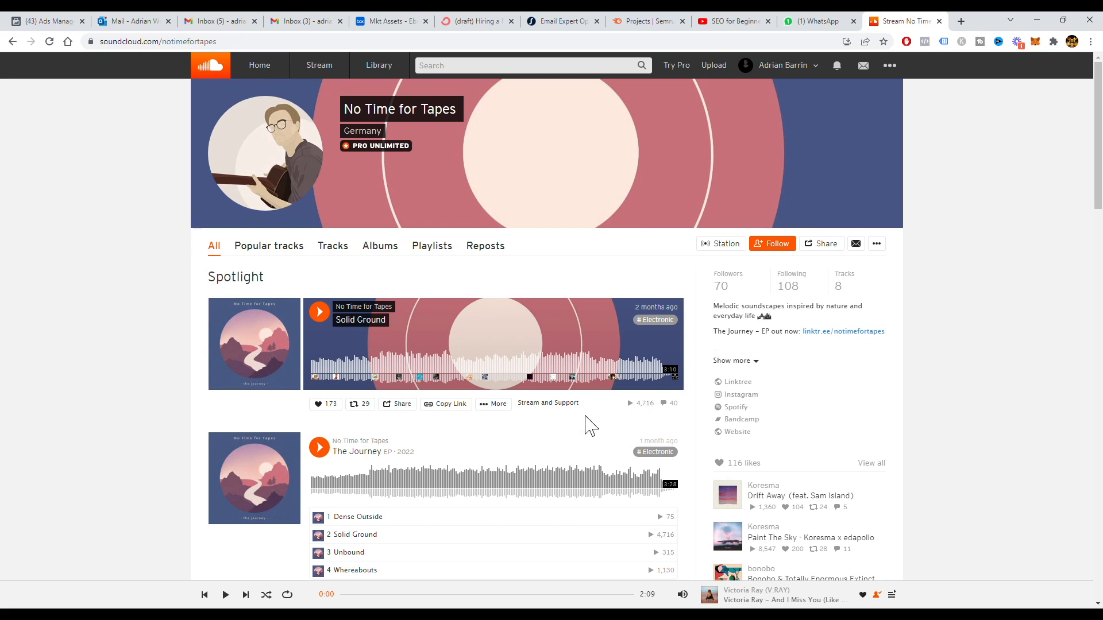
# Step: Scroll the profile and play the spotlighted track Solid Ground
pyautogui.scroll(-2, 402, 463)
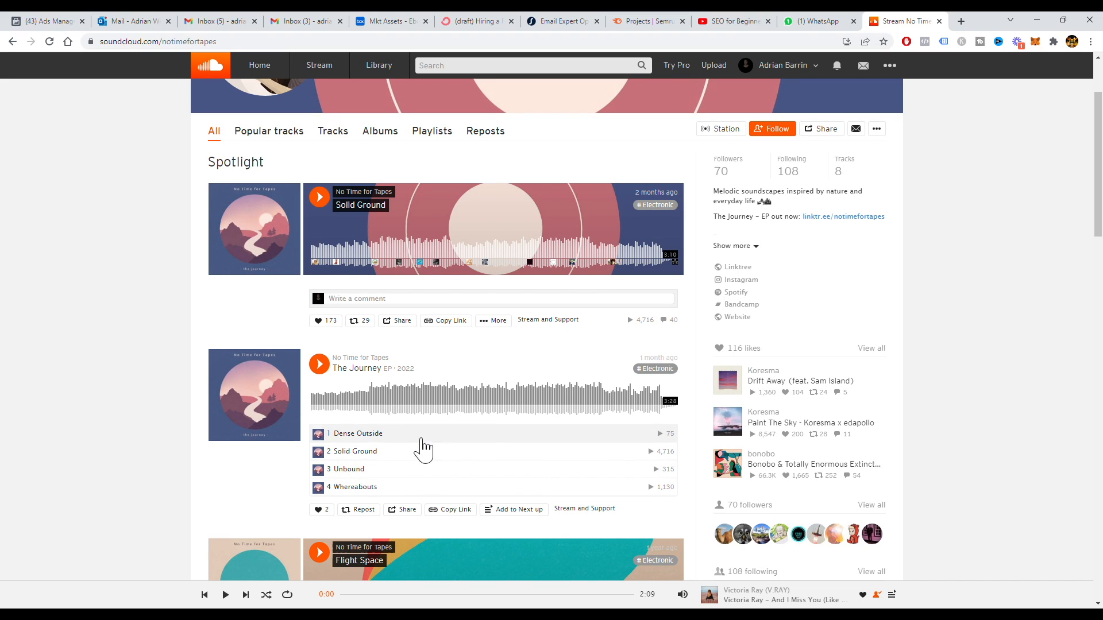
pyautogui.scroll(-3, 424, 450)
pyautogui.scroll(4, 290, 315)
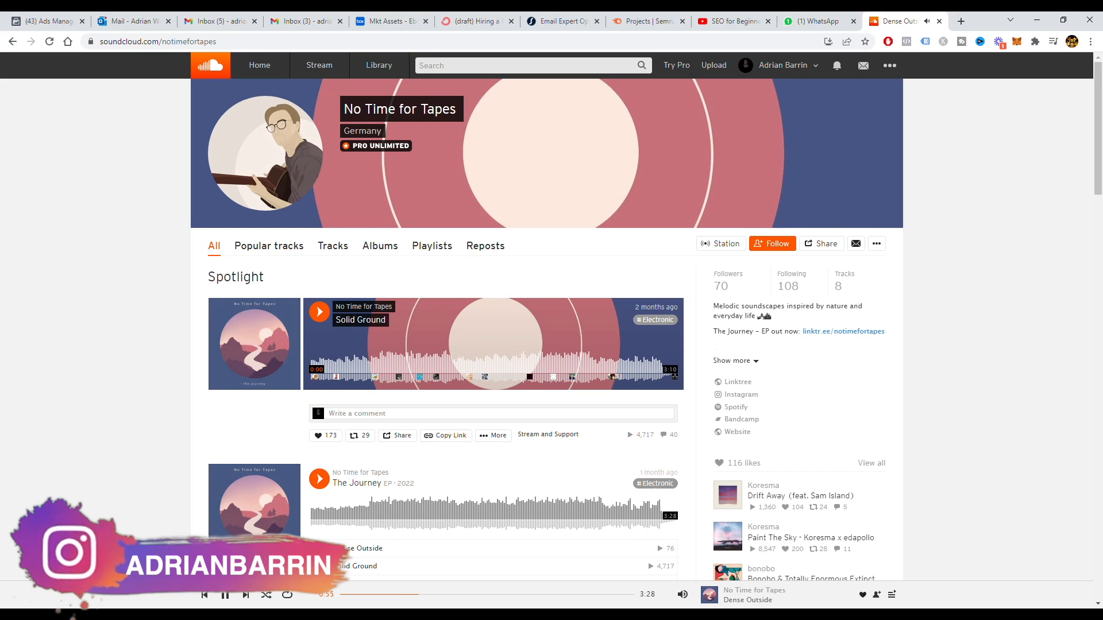
pyautogui.click(320, 312)
# Step: Scroll down the No Time for Tapes profile and play Flight Space
pyautogui.scroll(-1, 285, 360)
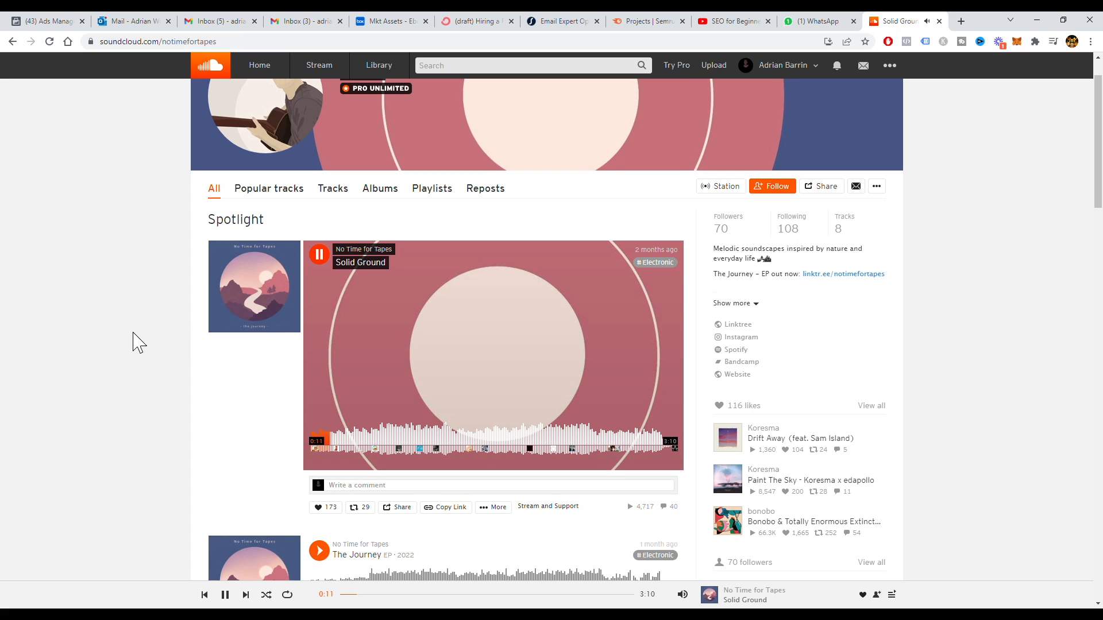
pyautogui.scroll(-6, 139, 342)
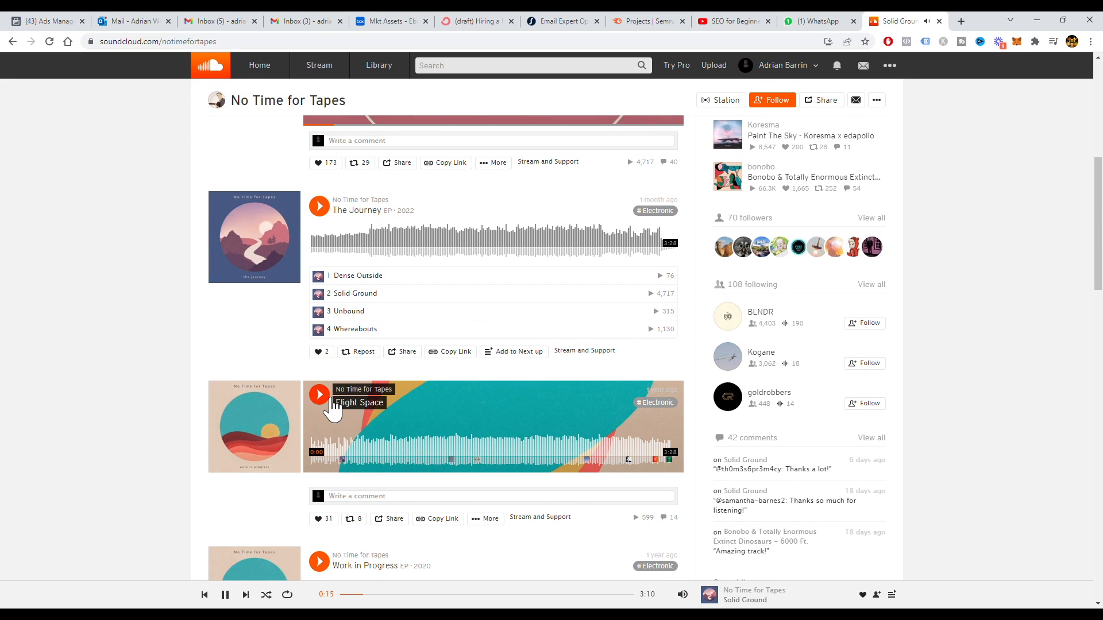
pyautogui.click(322, 396)
# Step: Scroll through the profile's Recent releases section
pyautogui.scroll(-2, 332, 402)
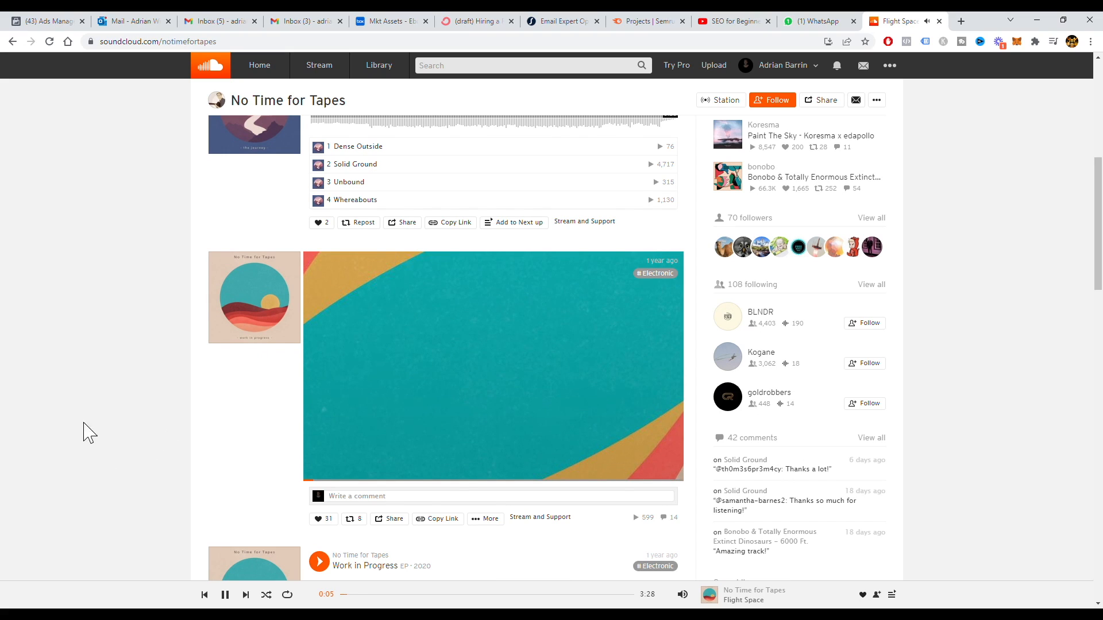
pyautogui.scroll(-3, 83, 429)
pyautogui.scroll(-5, 211, 391)
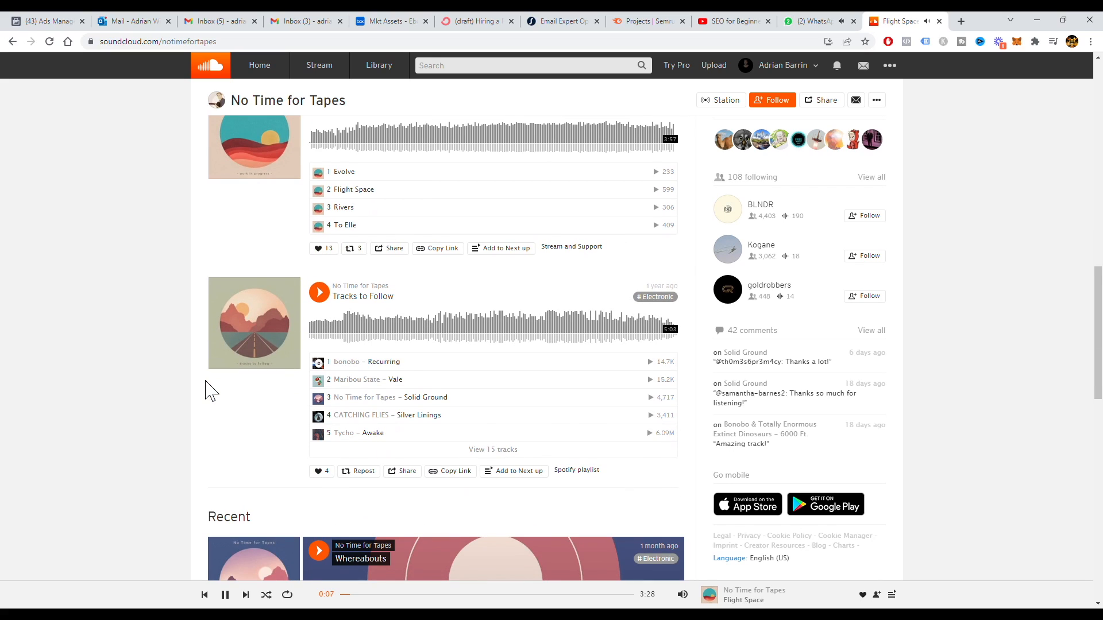
pyautogui.scroll(-2, 224, 389)
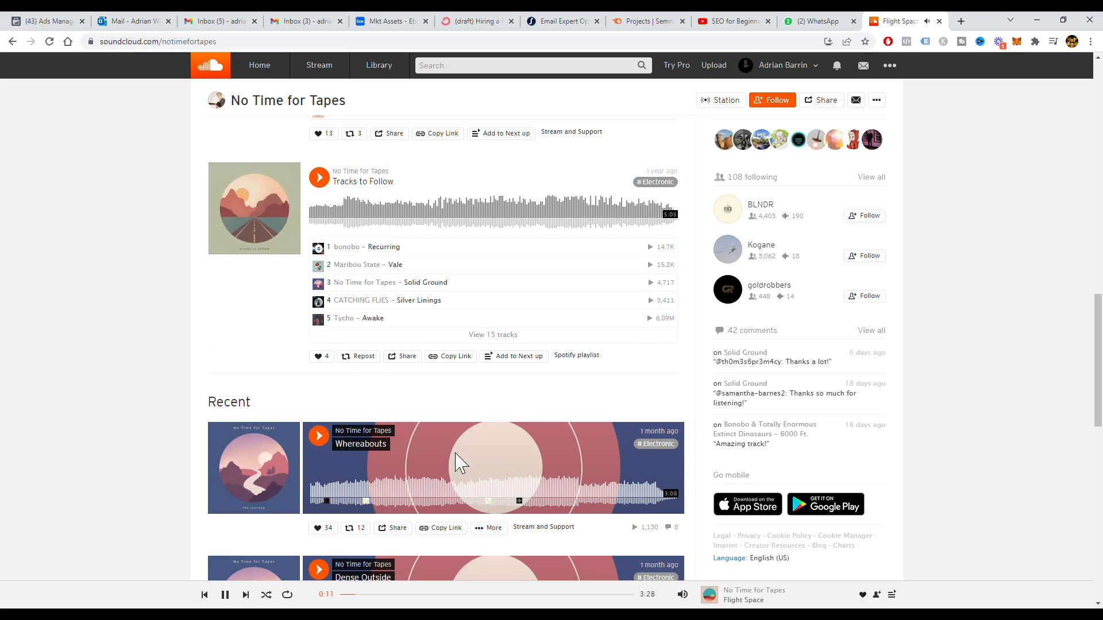
pyautogui.scroll(-3, 456, 460)
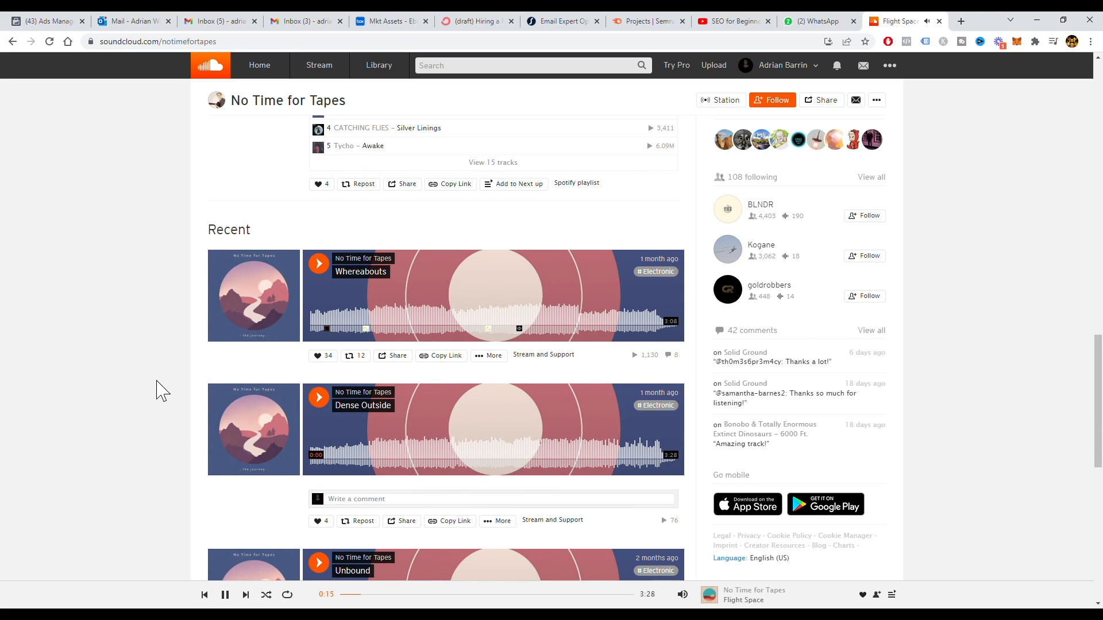
pyautogui.scroll(-5, 161, 393)
pyautogui.scroll(-5, 161, 392)
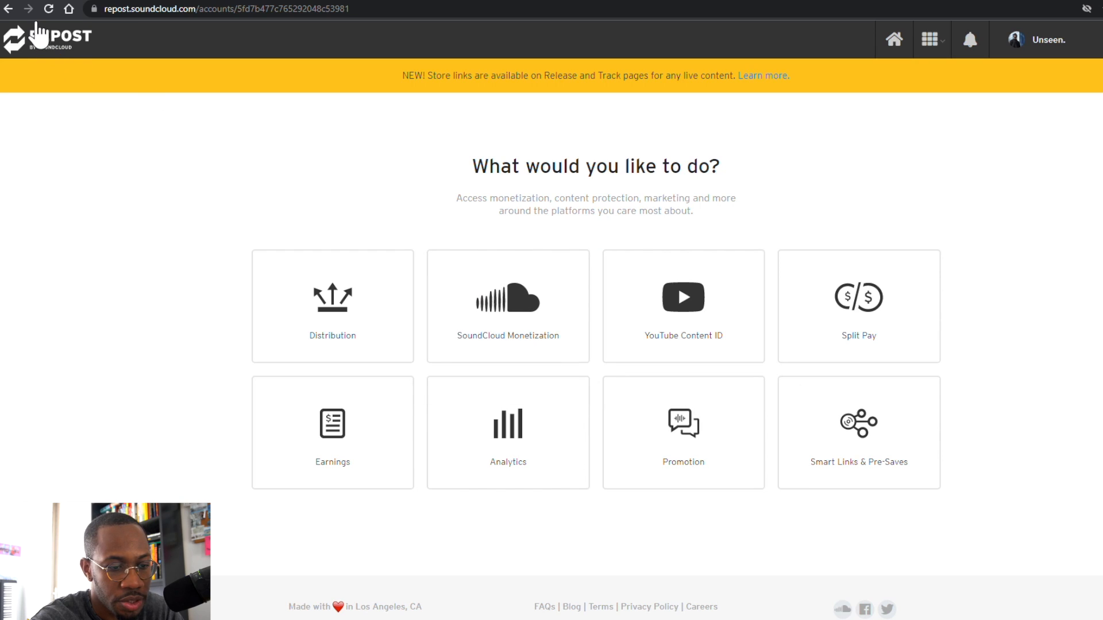
# Step: Go from the Promotion card to the Promote on SoundCloud page and choose 'Promote a track'
pyautogui.click(704, 455)
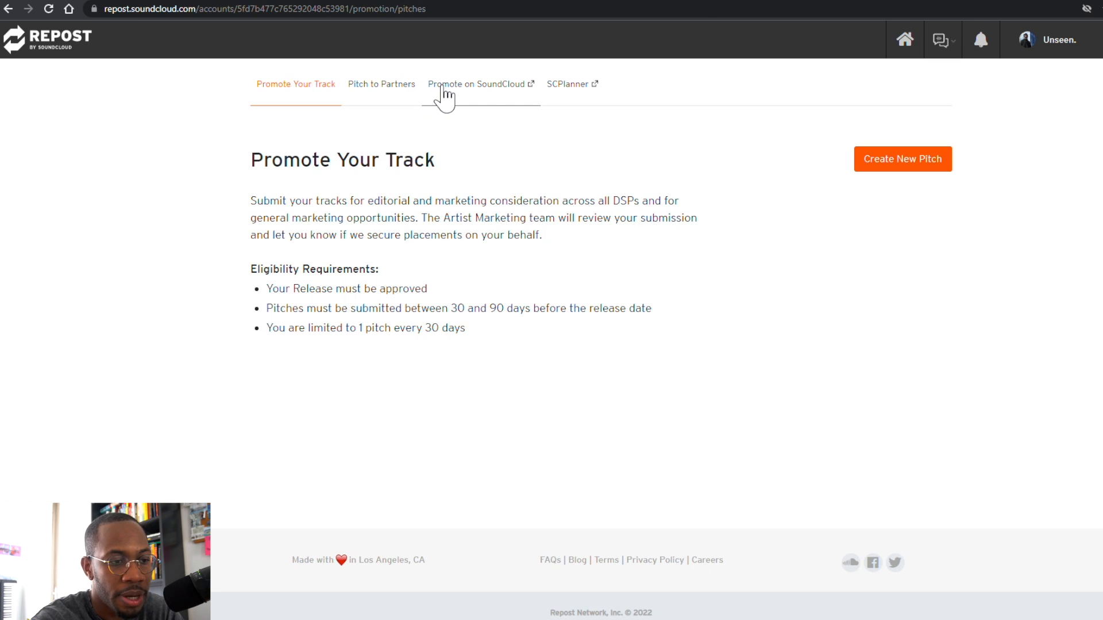
pyautogui.click(476, 86)
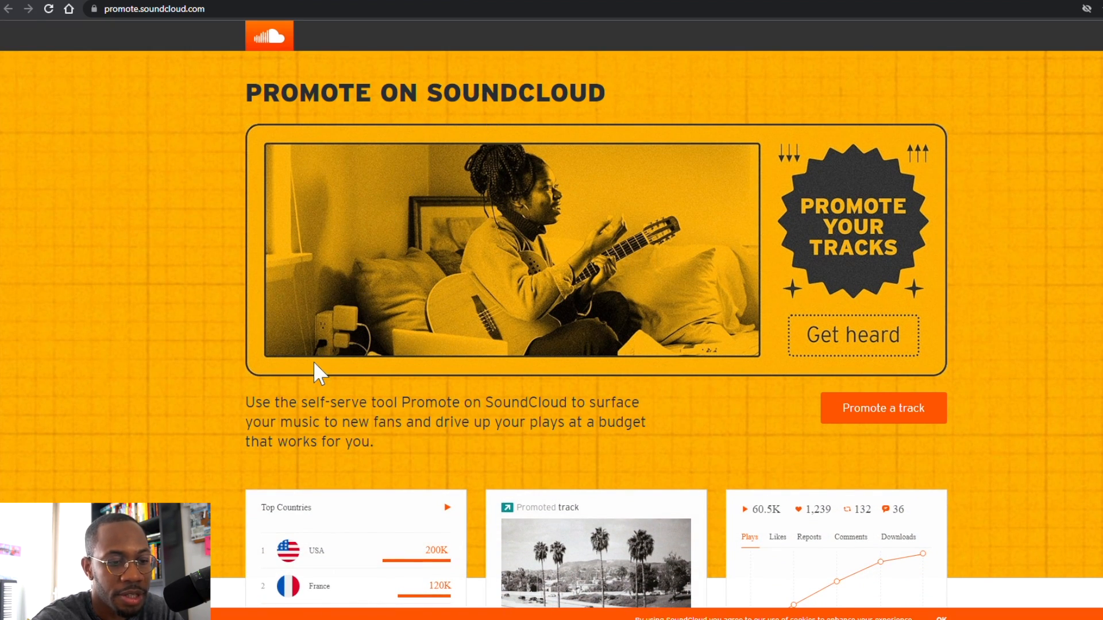
pyautogui.scroll(-1, 314, 364)
pyautogui.scroll(-2, 313, 365)
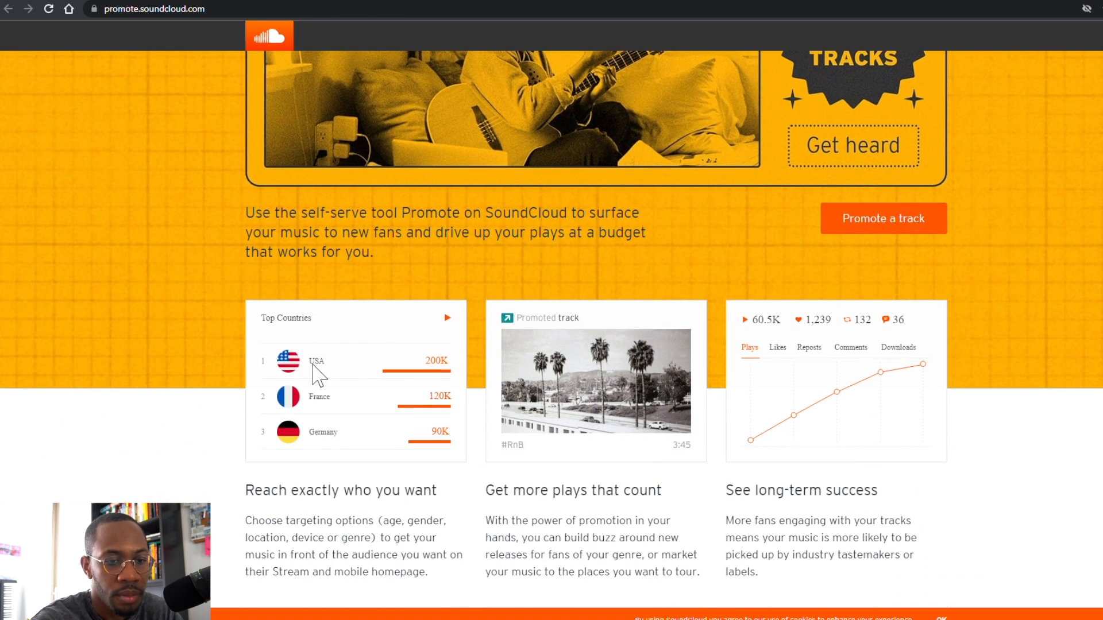
pyautogui.scroll(-1, 318, 376)
pyautogui.scroll(-4, 314, 368)
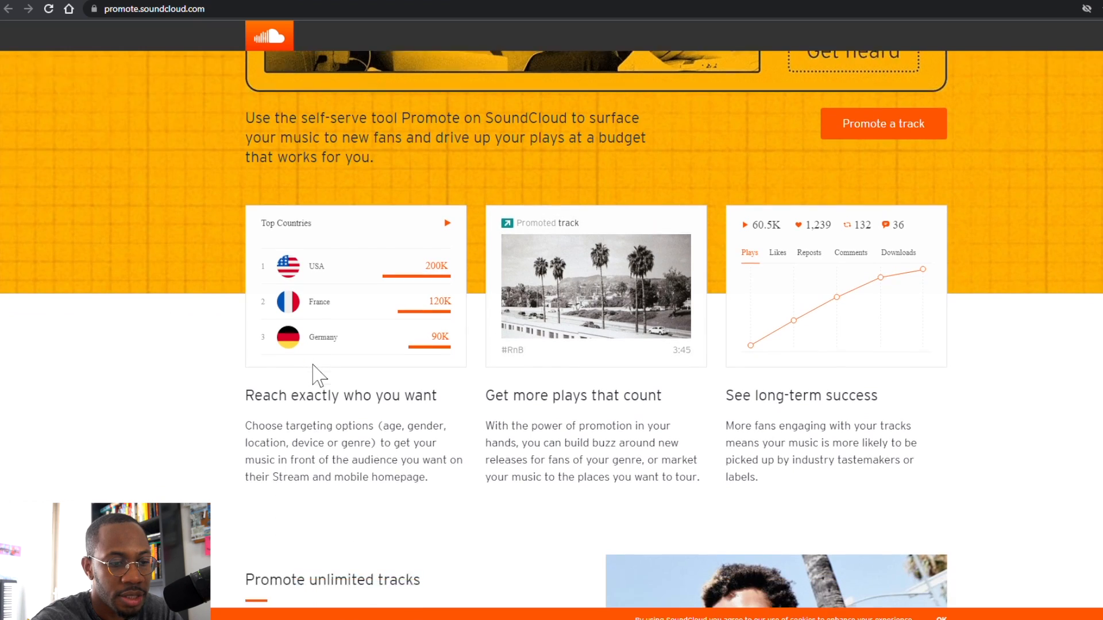
pyautogui.scroll(-2, 326, 377)
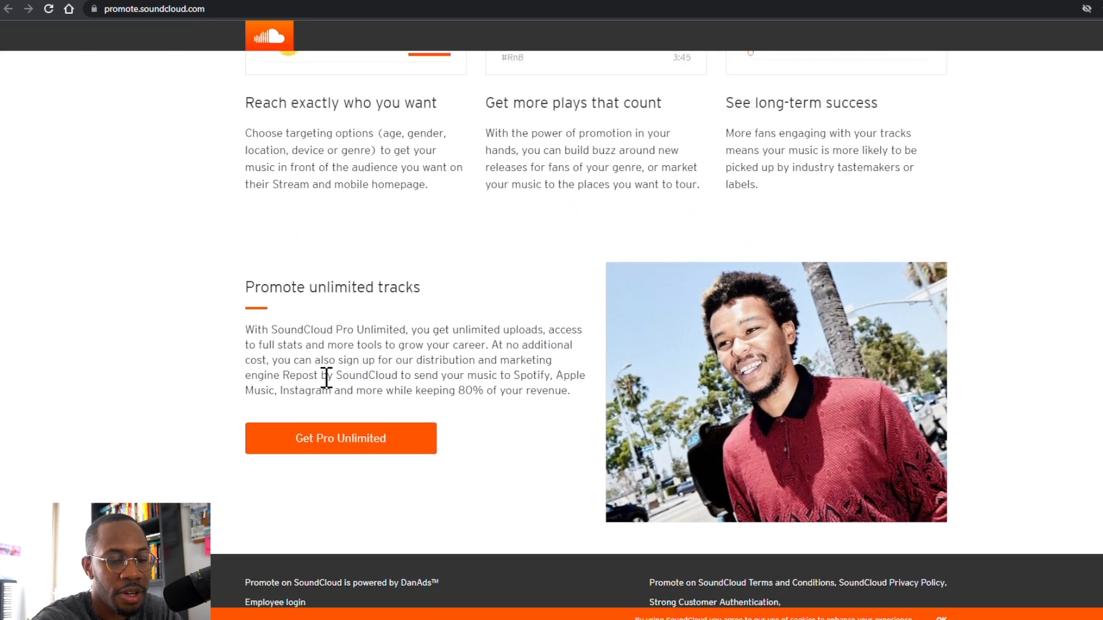
pyautogui.scroll(8, 387, 376)
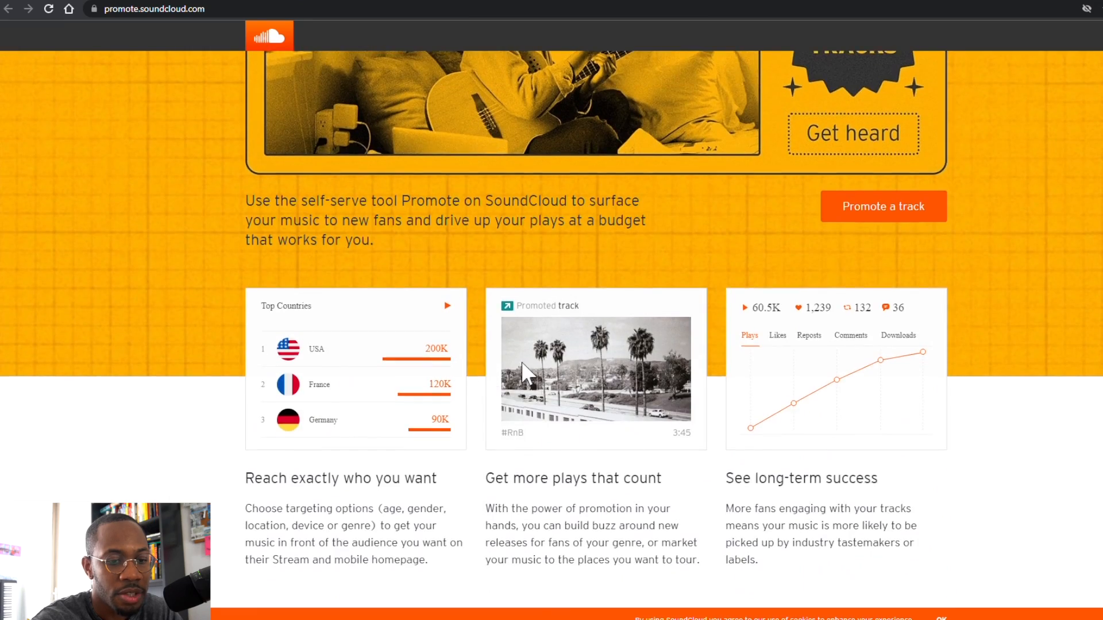
pyautogui.click(833, 409)
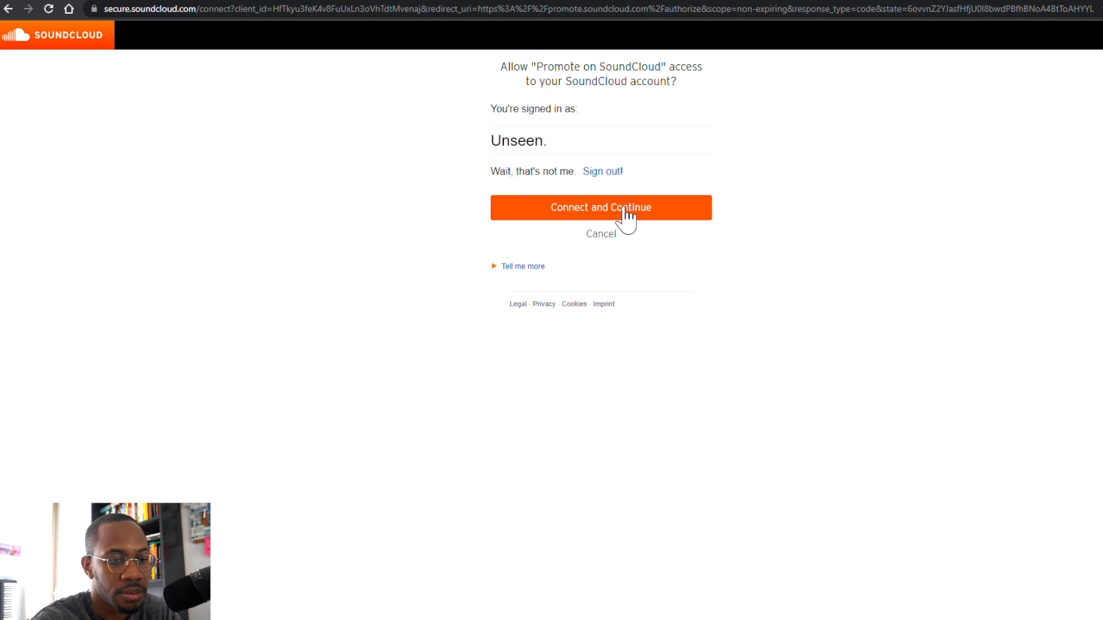
# Step: Connect the SoundCloud account, fill in the sign-up details and choose USD as currency
pyautogui.click(626, 213)
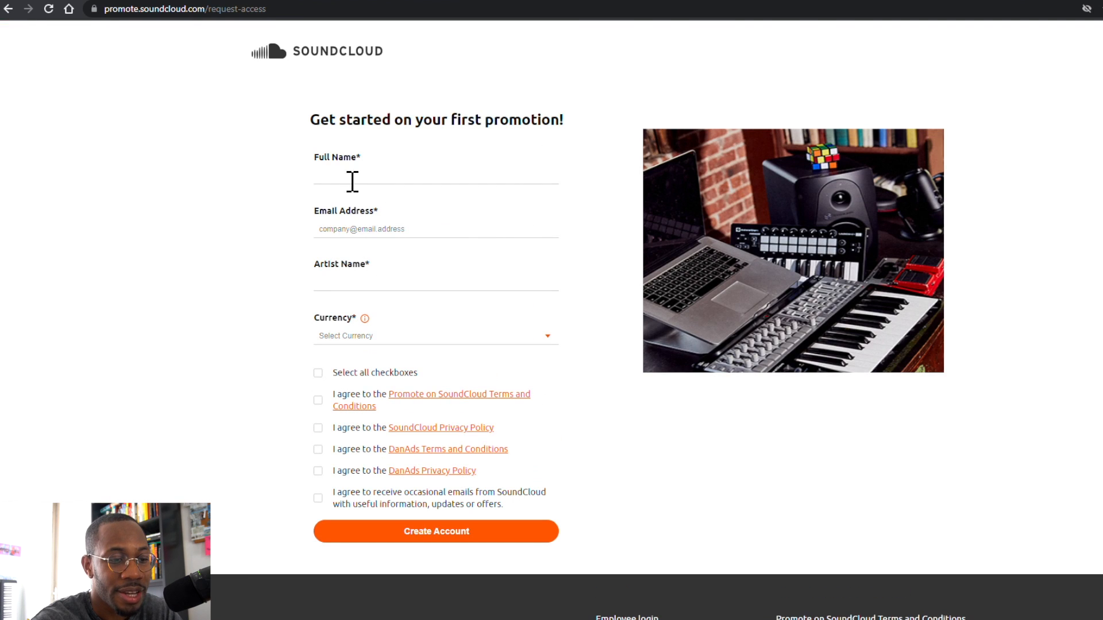
pyautogui.click(346, 180)
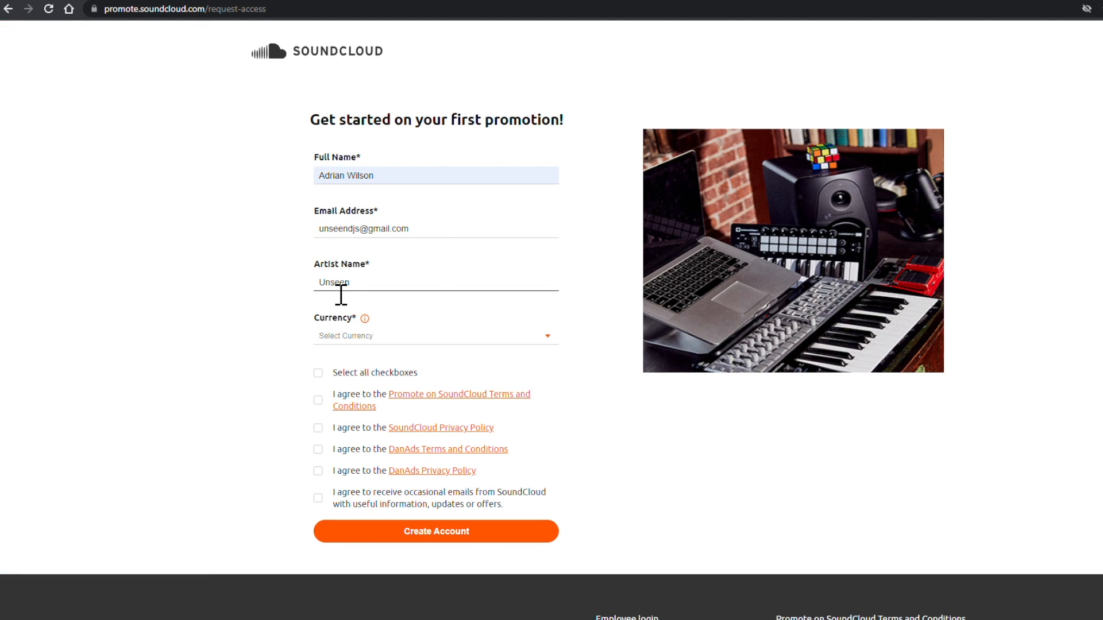
pyautogui.click(450, 339)
pyautogui.scroll(-1, 359, 450)
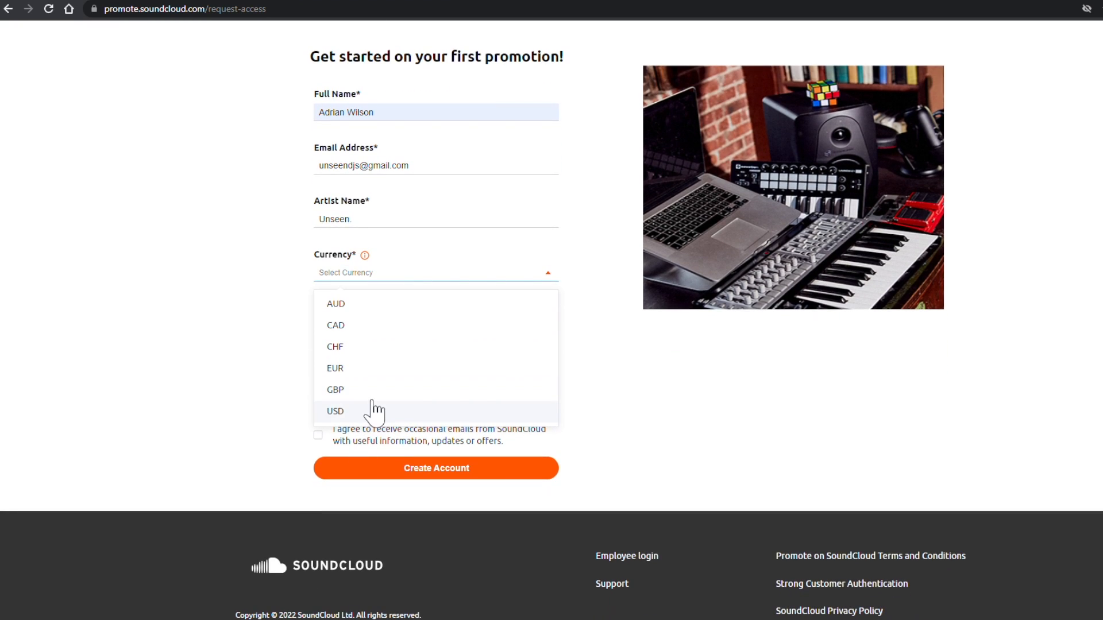
pyautogui.click(372, 419)
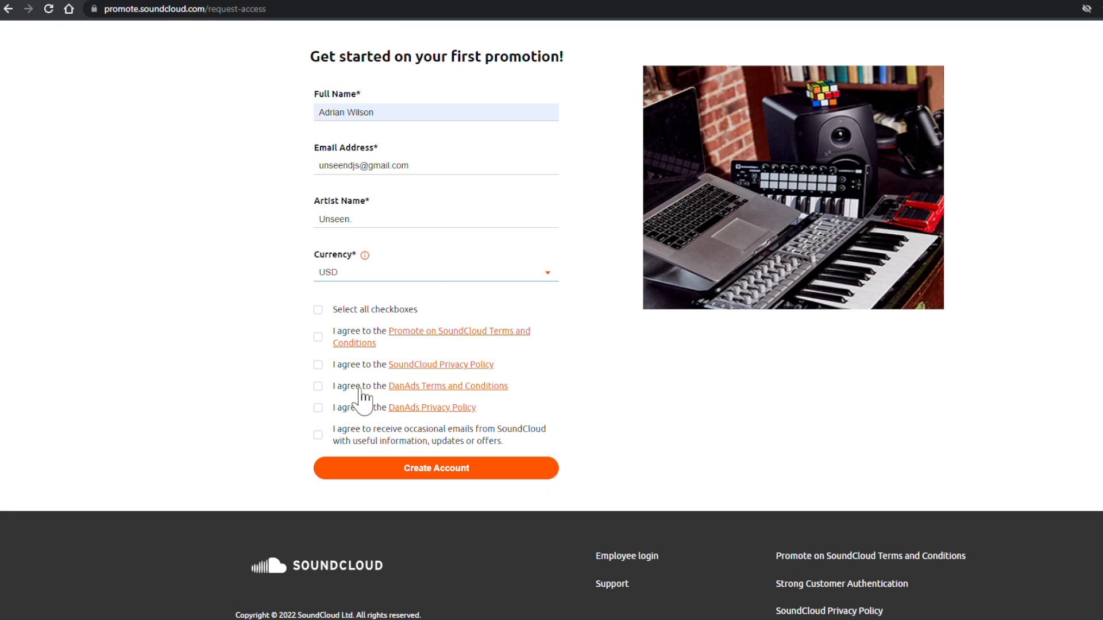
# Step: Accept all terms except occasional SoundCloud emails and create the account
pyautogui.click(320, 311)
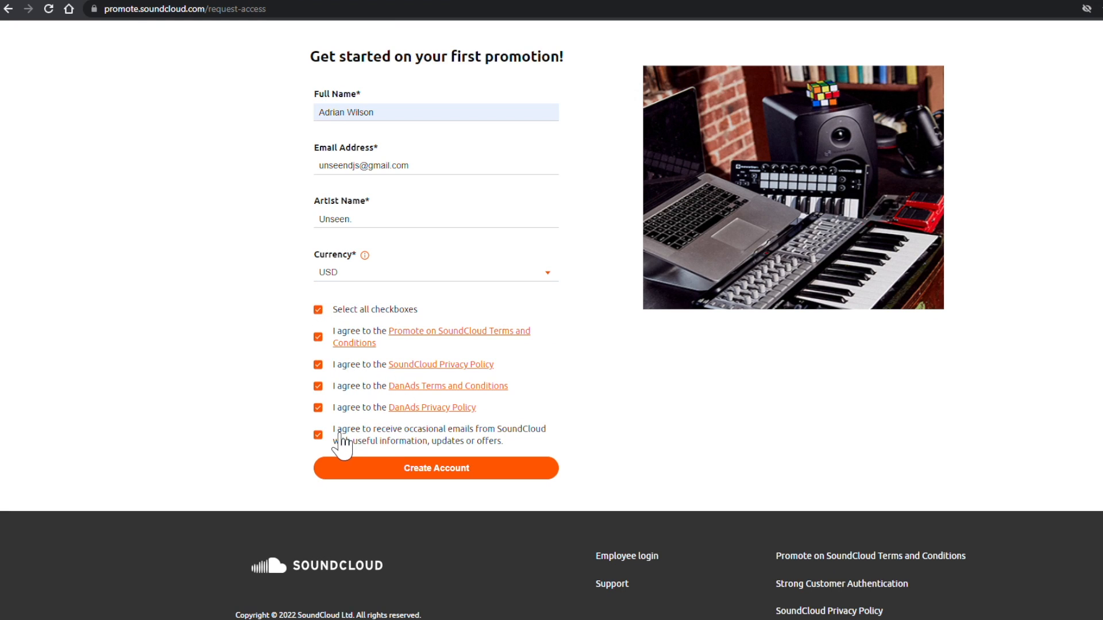
pyautogui.click(325, 437)
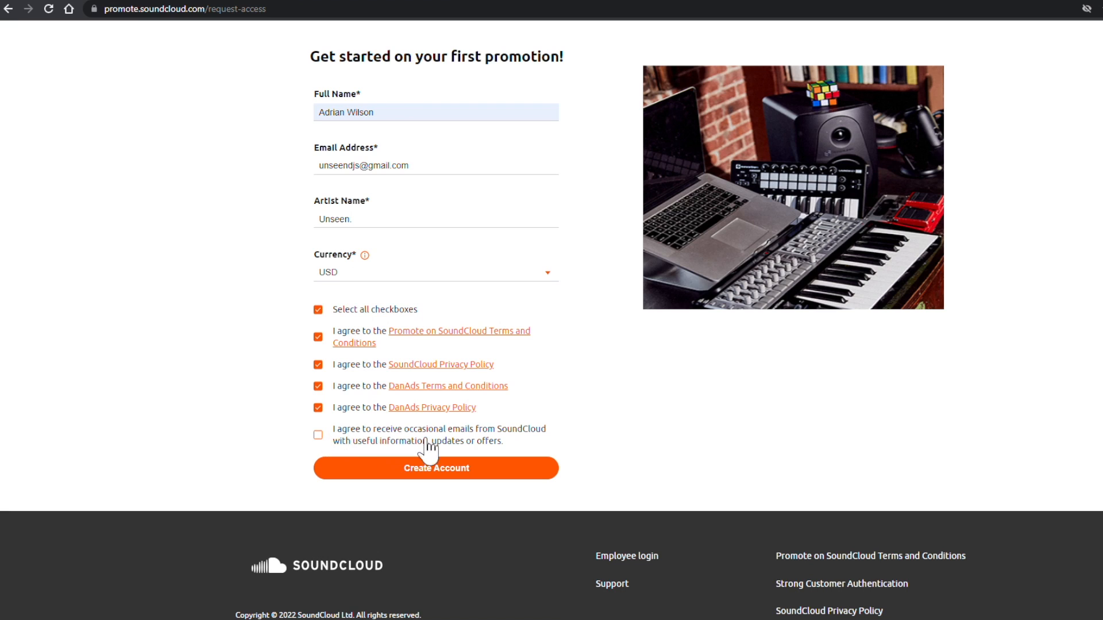
pyautogui.click(467, 472)
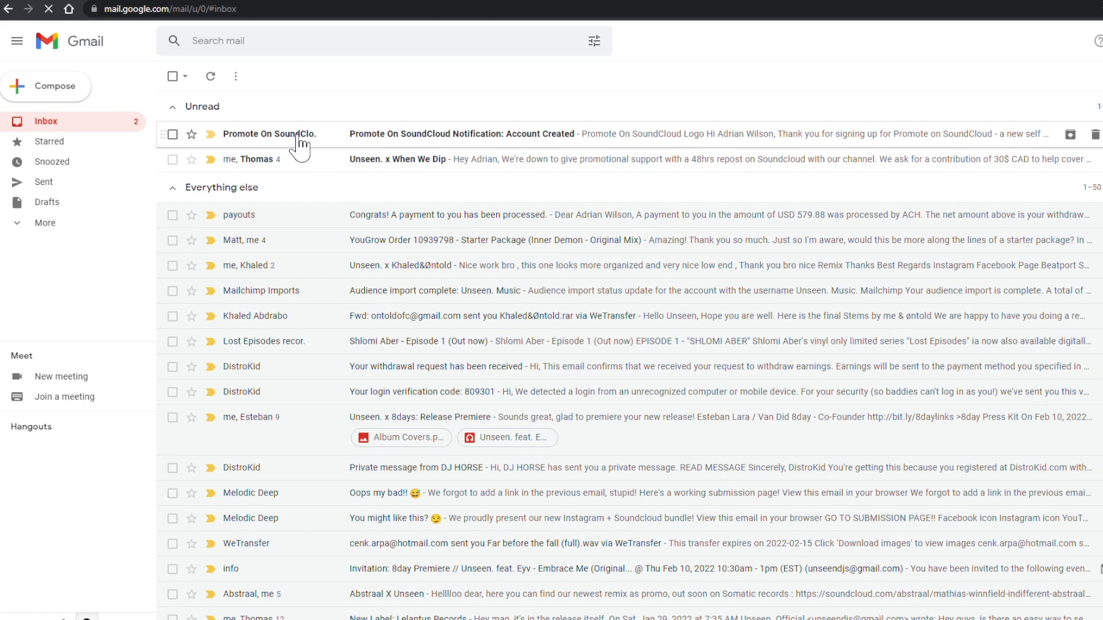
# Step: Confirm the address from the 'Account Created' email and dismiss the notice to reach the dashboard
pyautogui.click(296, 137)
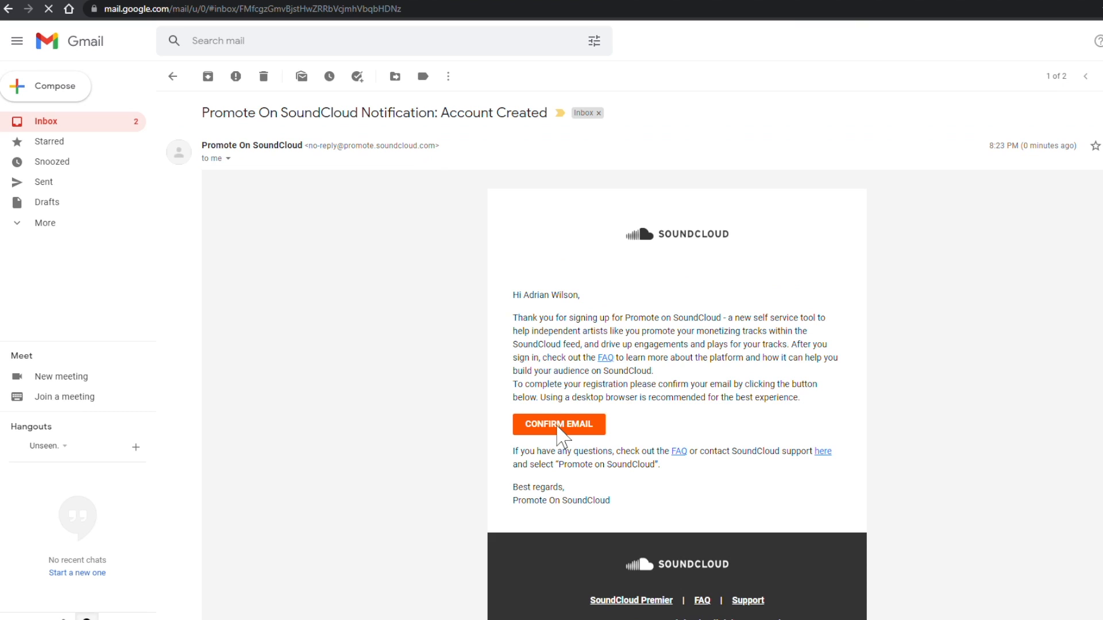
pyautogui.click(567, 426)
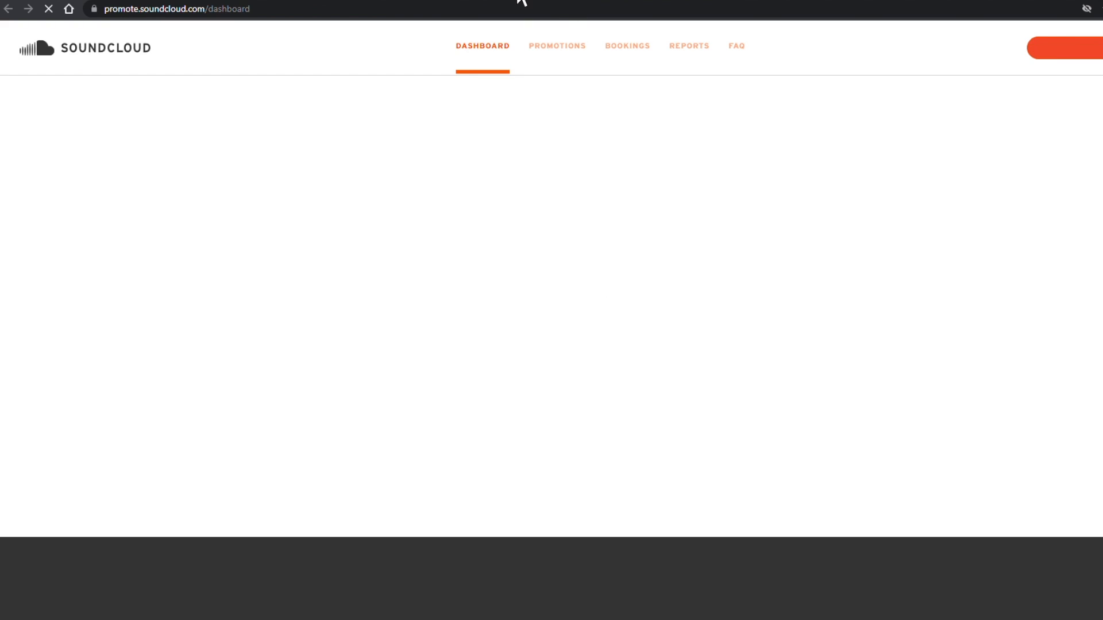
pyautogui.click(519, 1)
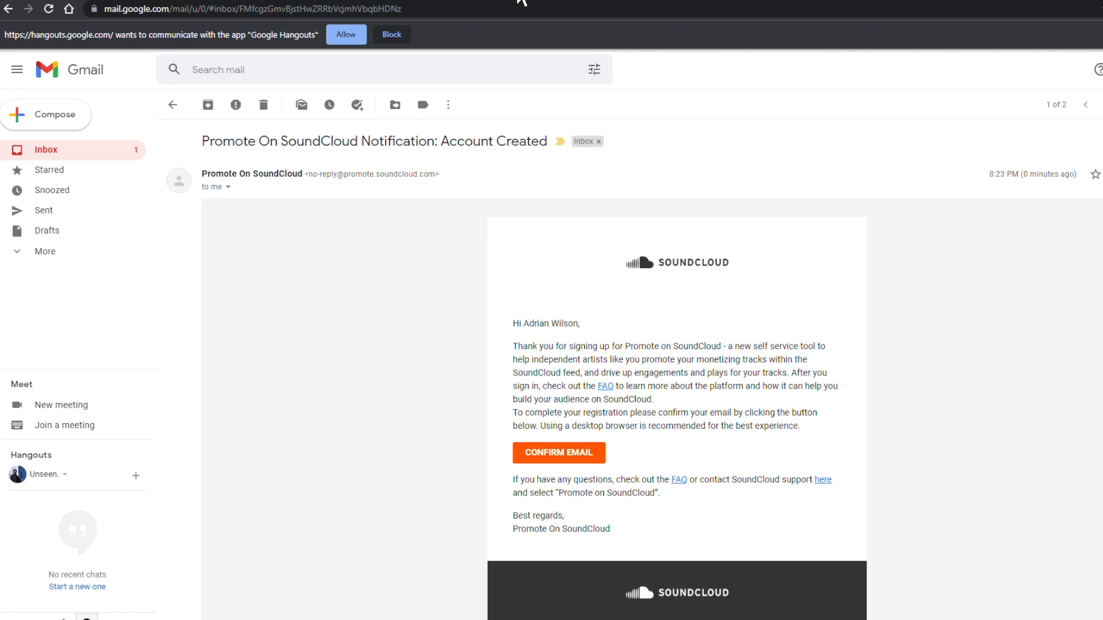
pyautogui.click(376, 2)
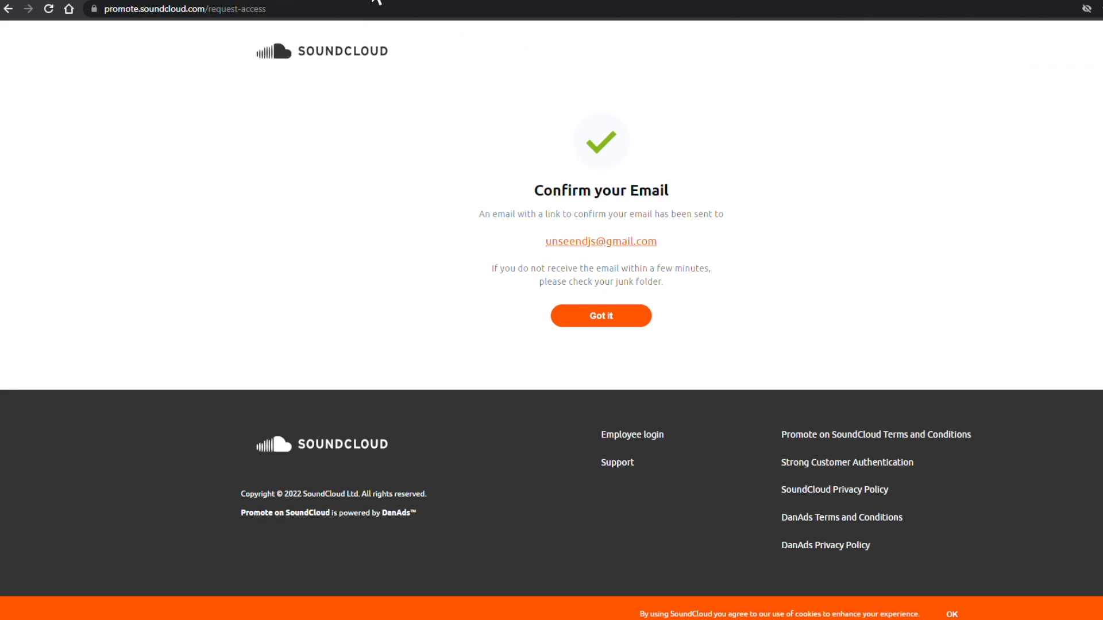
pyautogui.click(589, 319)
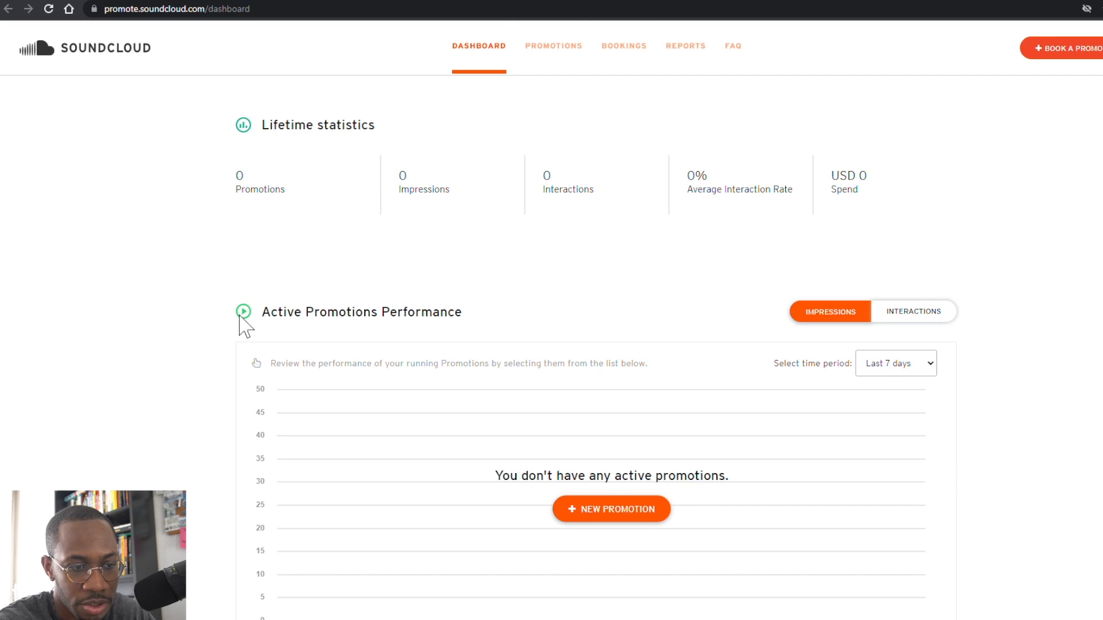
# Step: Review the dashboard, toggling the performance chart between interactions and impressions
pyautogui.scroll(-3, 244, 325)
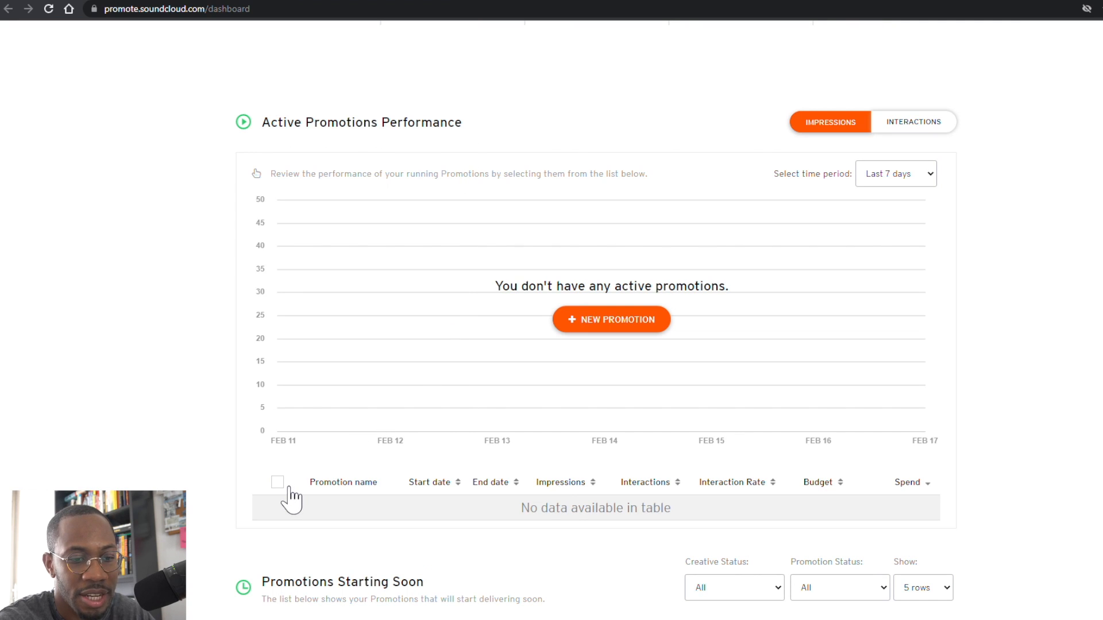
pyautogui.scroll(-3, 212, 475)
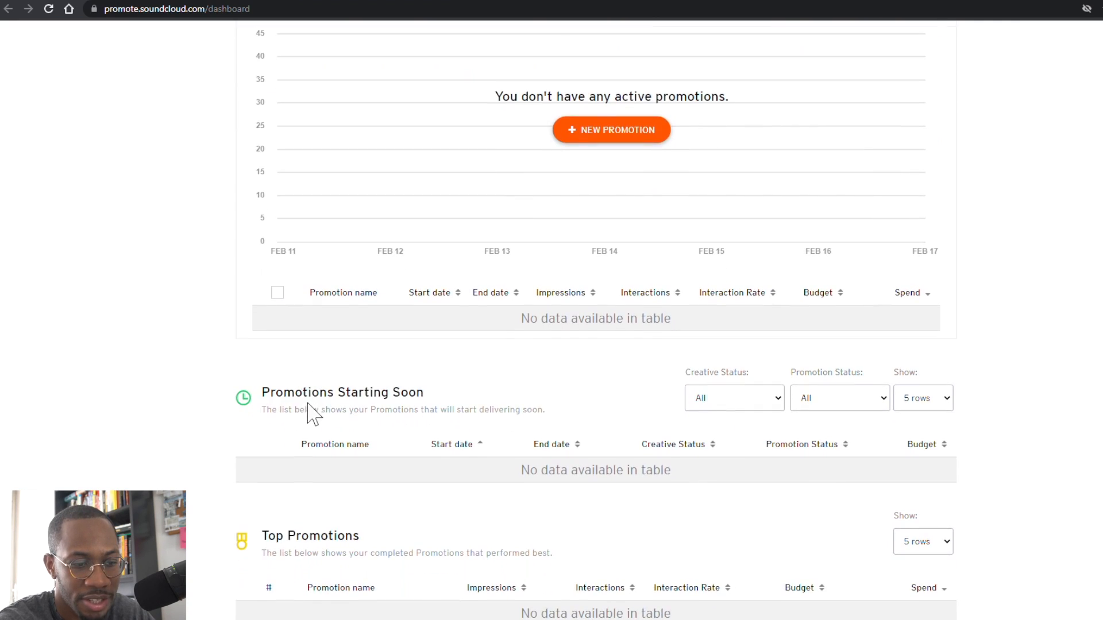
pyautogui.scroll(-3, 305, 389)
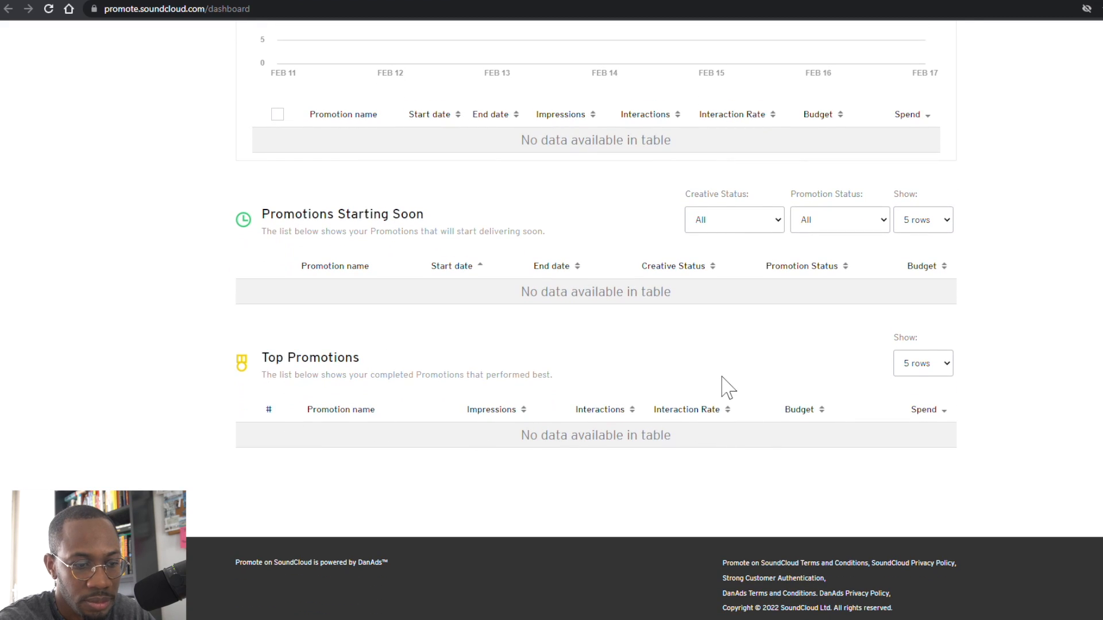
pyautogui.scroll(10, 744, 387)
pyautogui.click(922, 317)
pyautogui.click(821, 317)
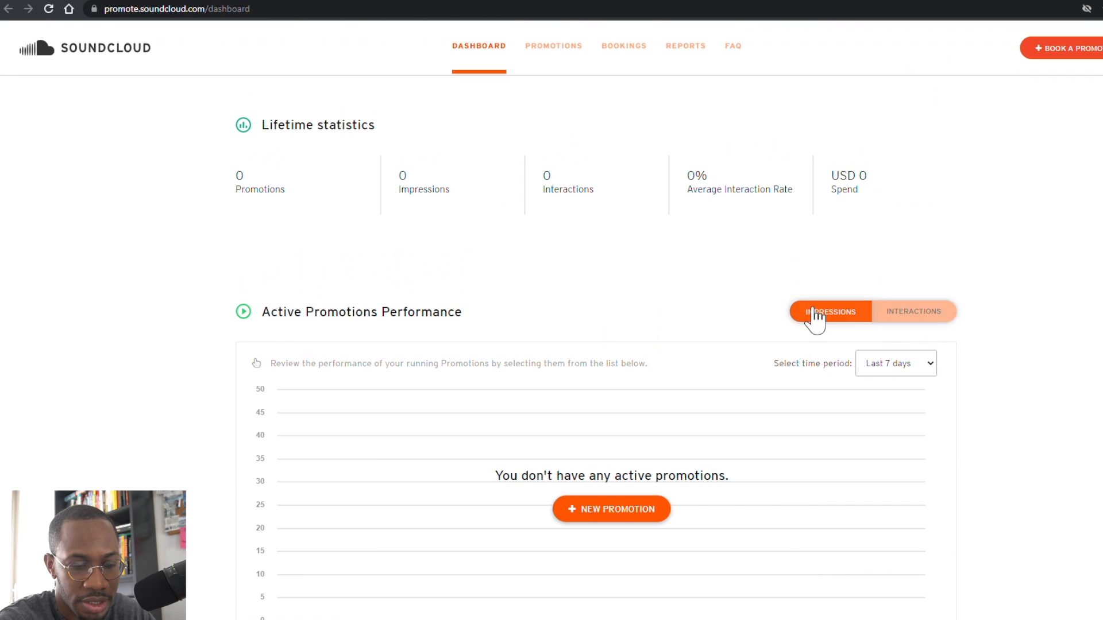
# Step: Browse the Promotions, Bookings, Reports and FAQ pages, then start a new promotion from the dashboard
pyautogui.click(565, 66)
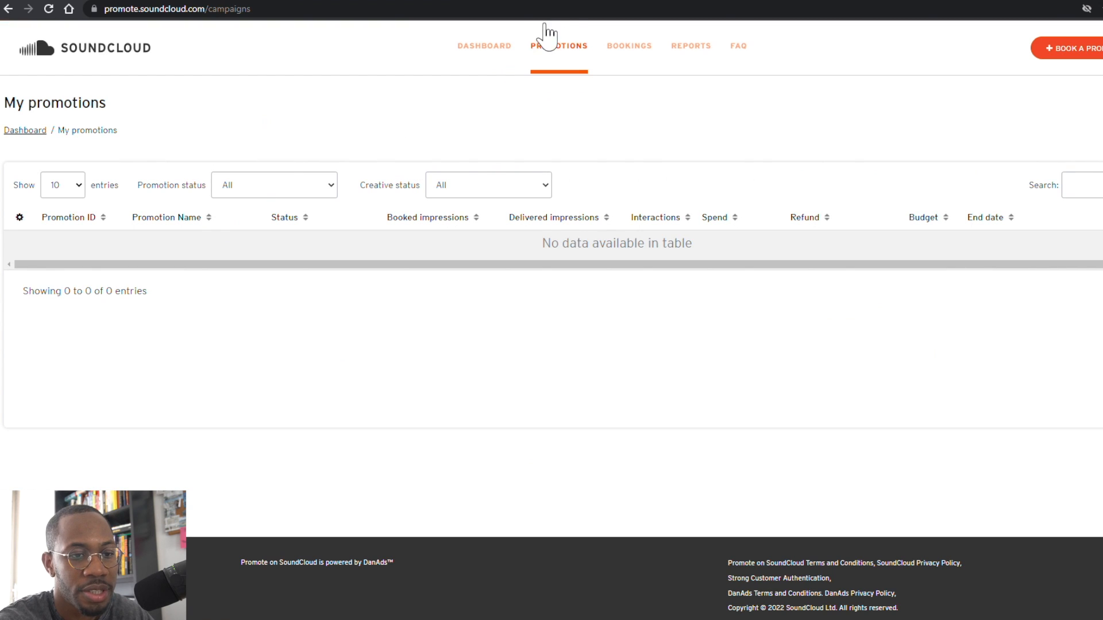
pyautogui.click(639, 49)
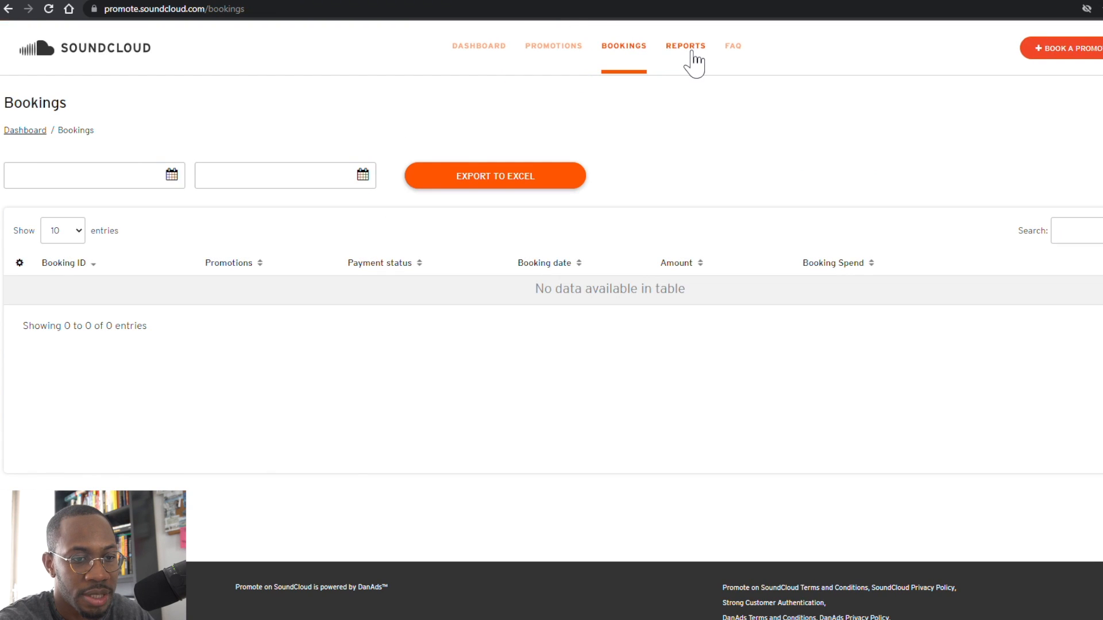
pyautogui.click(692, 53)
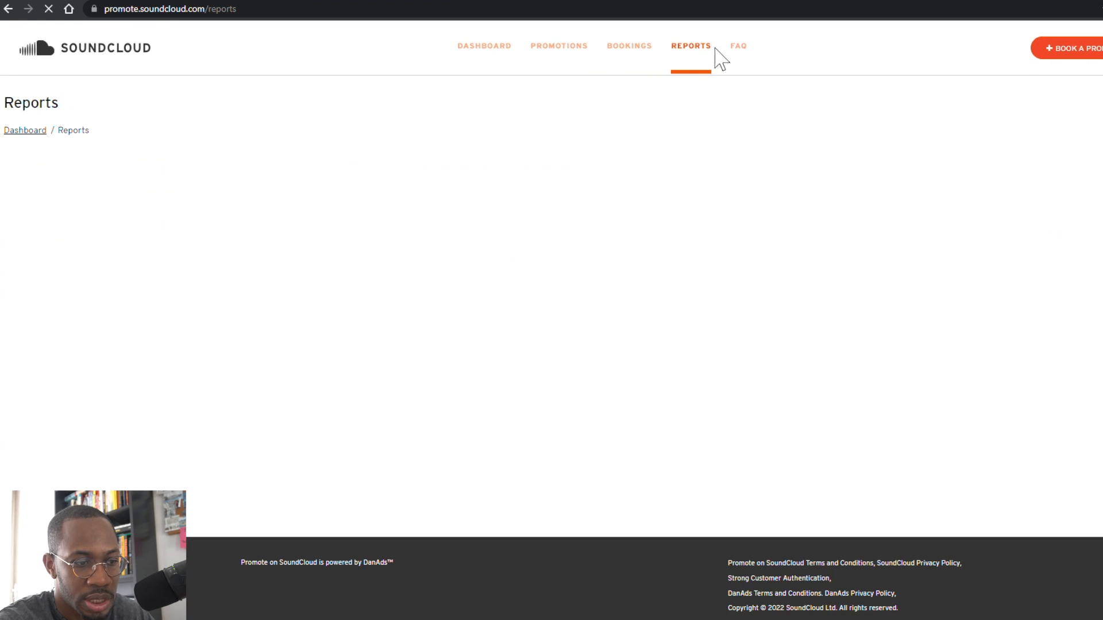
pyautogui.click(739, 46)
pyautogui.scroll(-1, 533, 205)
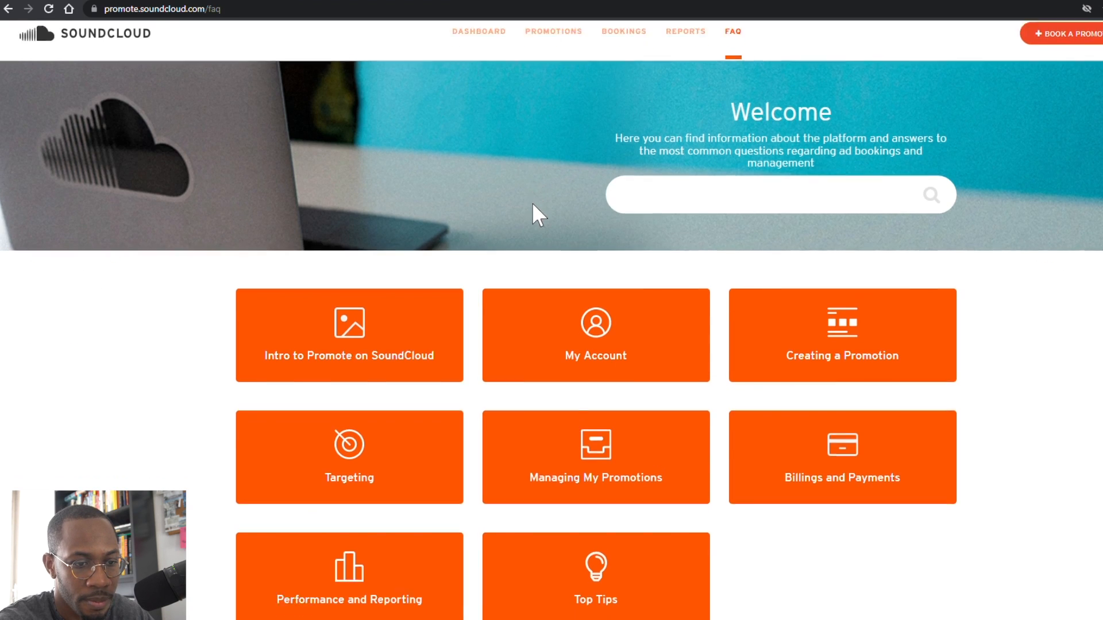
pyautogui.scroll(-3, 537, 208)
pyautogui.scroll(2, 545, 210)
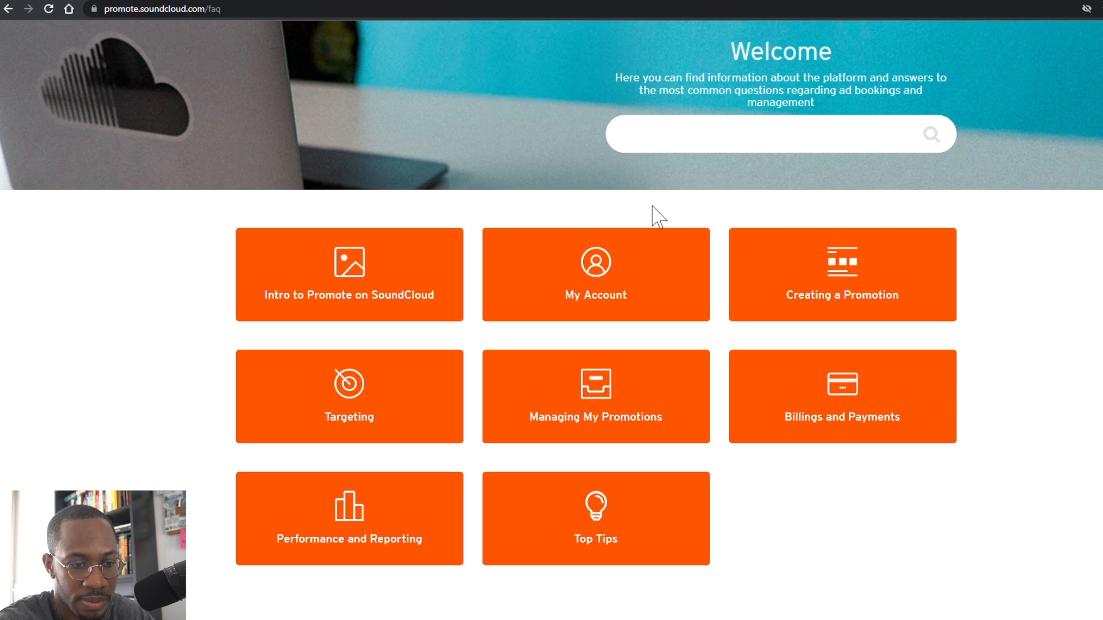
pyautogui.scroll(2, 657, 217)
pyautogui.click(485, 57)
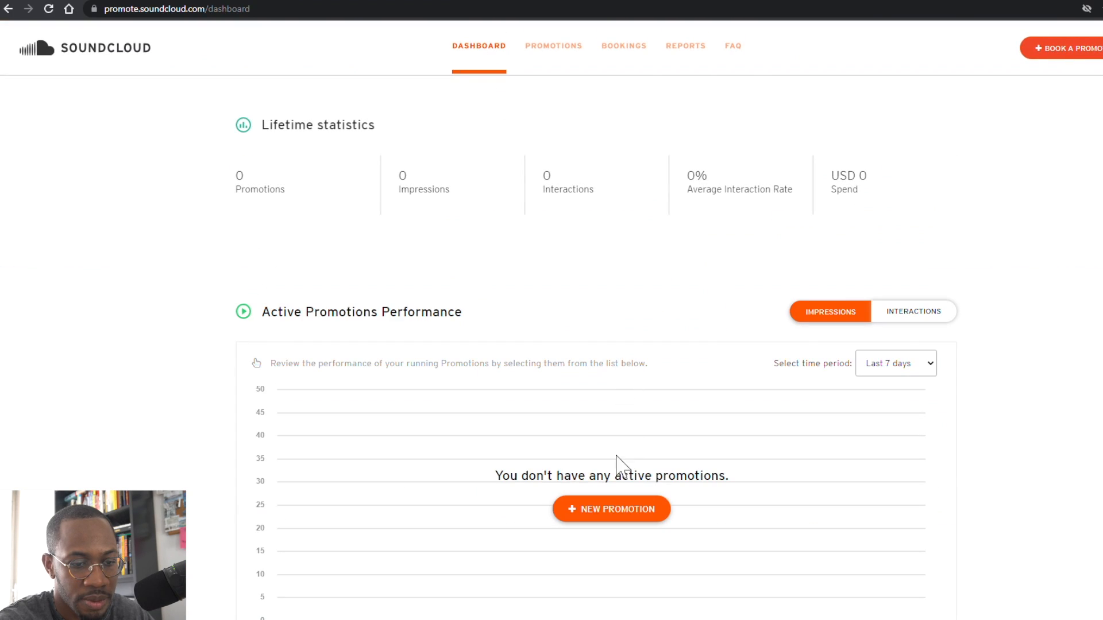
pyautogui.click(623, 520)
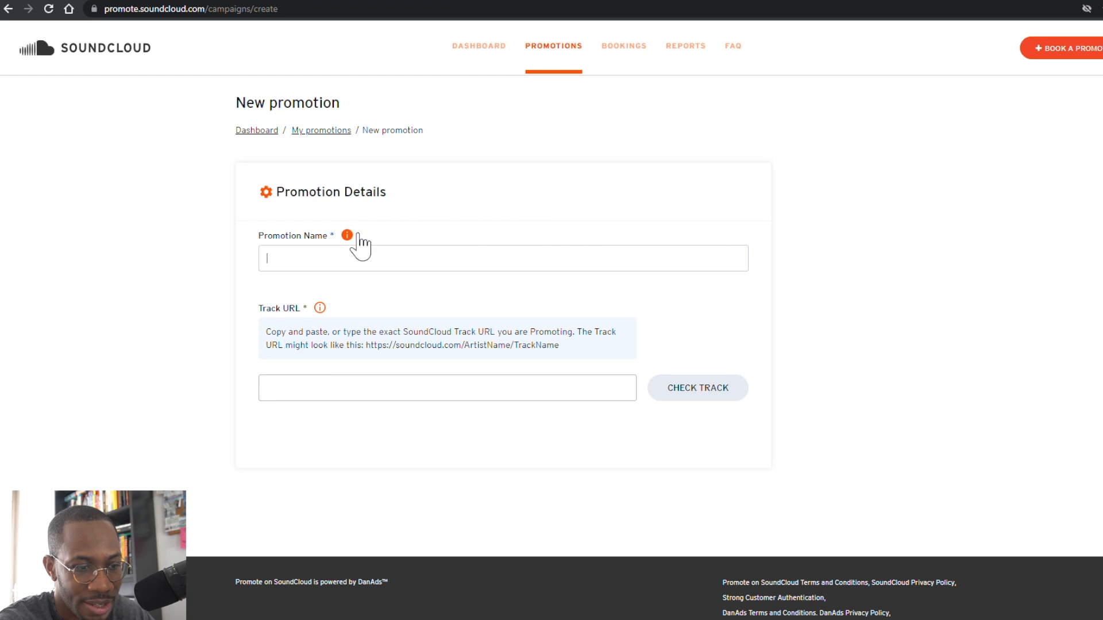
# Step: Move SCP to the front of the promotion name so it reads 'SCP - Inner Demons'
pyautogui.moveTo(354, 236)
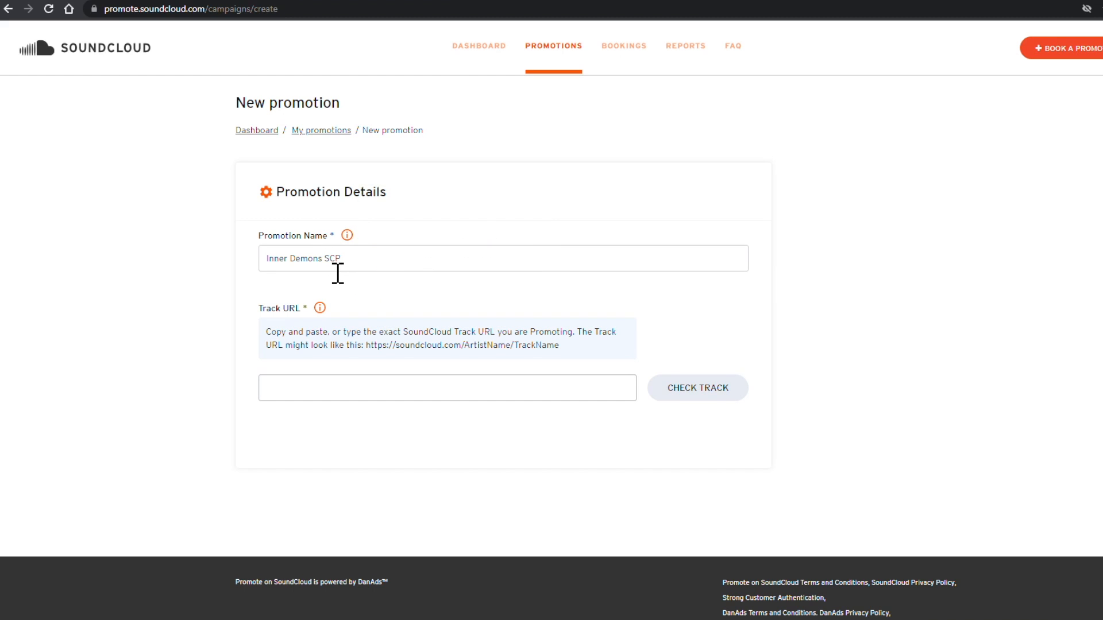
pyautogui.doubleClick(339, 273)
pyautogui.press('BackSpace')
pyautogui.press('Home')
pyautogui.write('SCP')
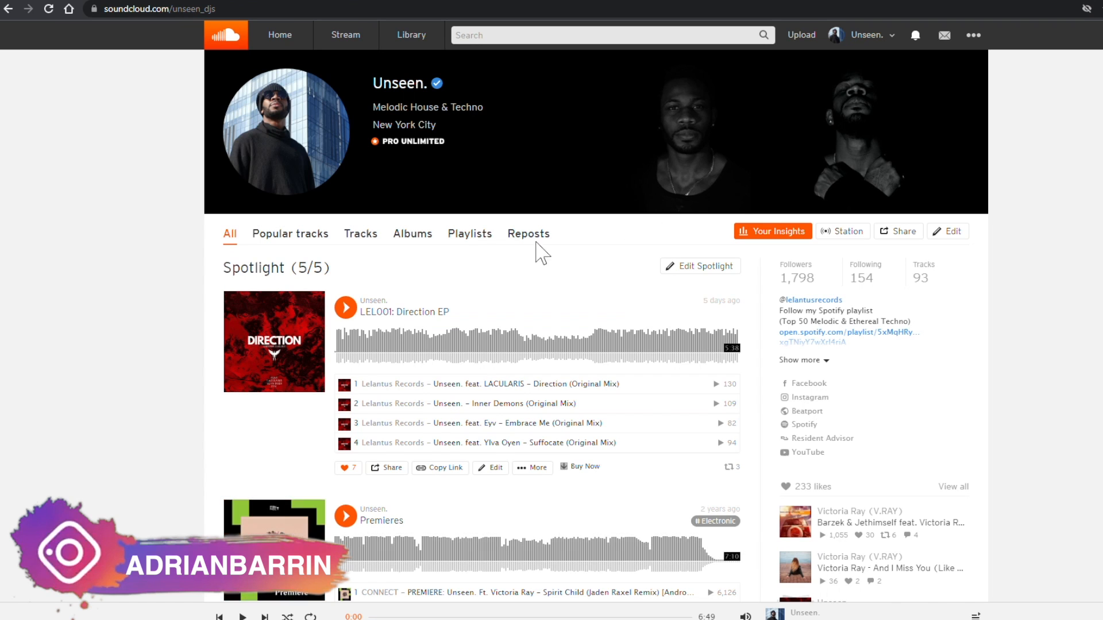
pyautogui.scroll(-20, 295, 371)
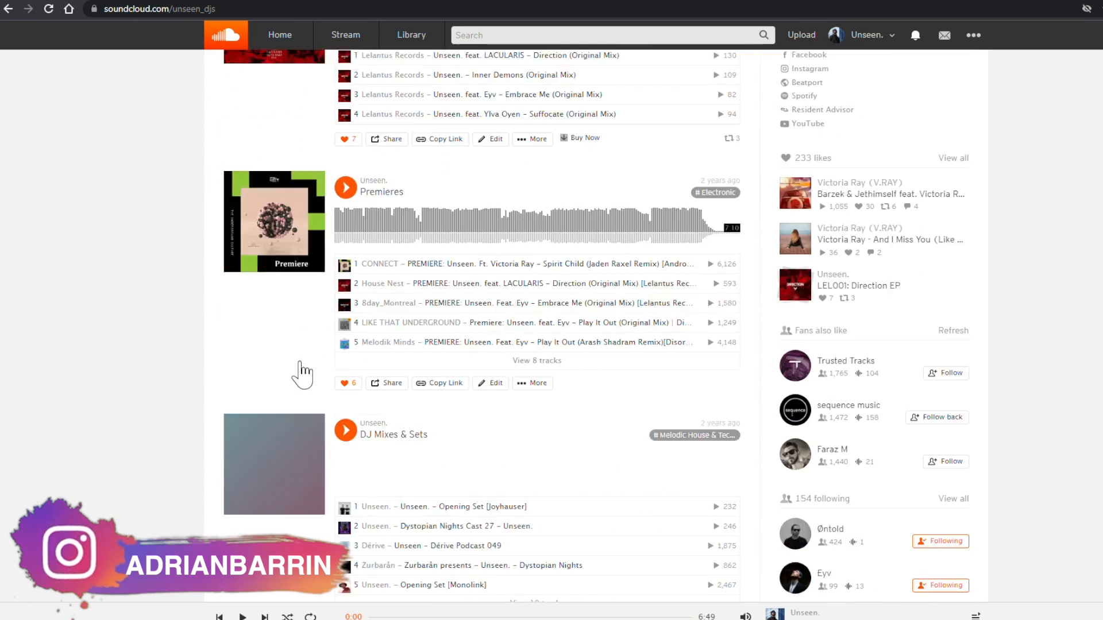
# Step: Scroll to Inner Demons, bring up its share link, and open an Incognito window
pyautogui.scroll(-15, 294, 369)
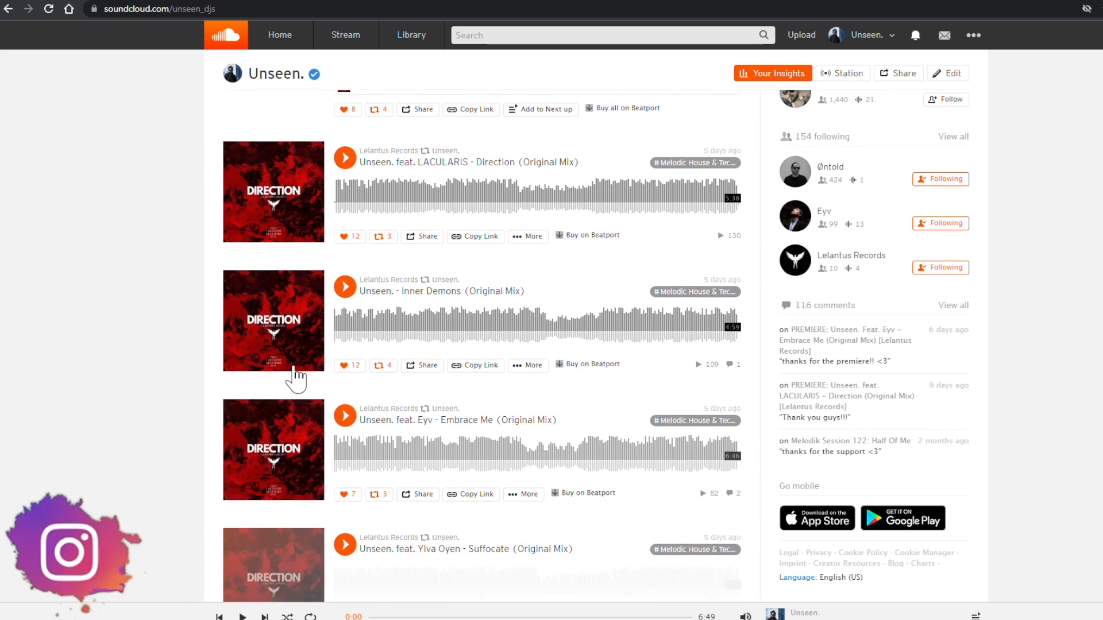
pyautogui.scroll(-20, 290, 376)
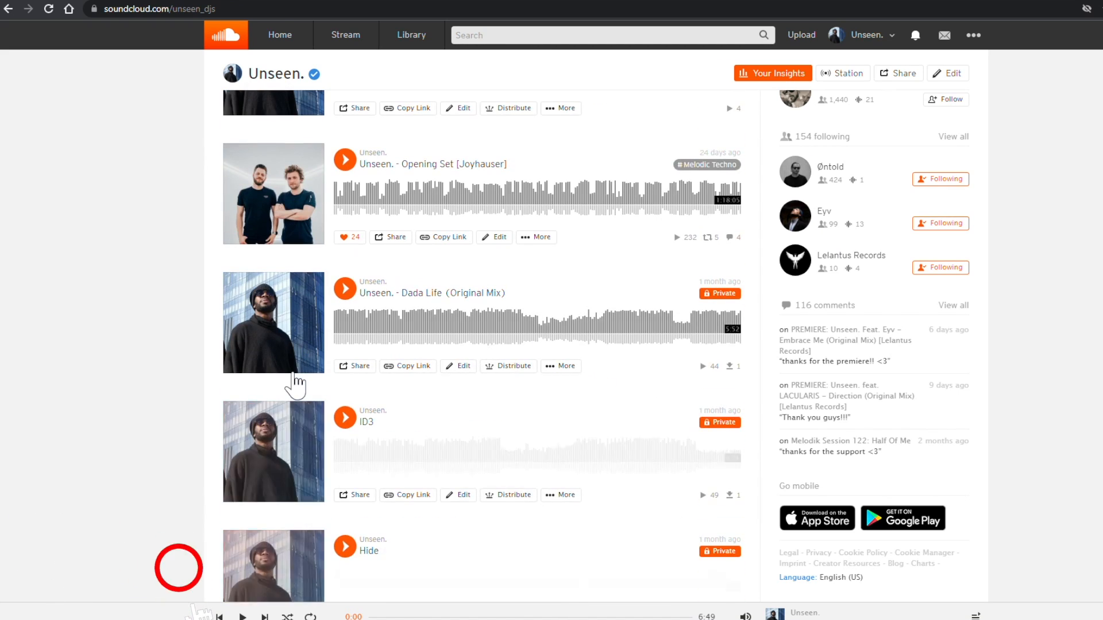
pyautogui.scroll(-2, 297, 385)
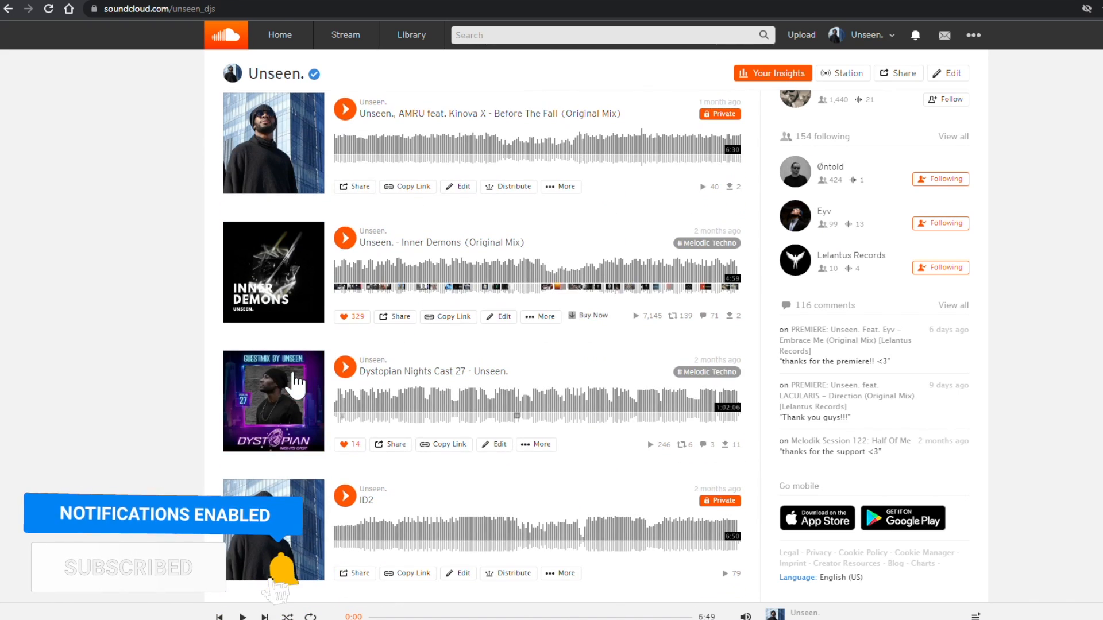
pyautogui.click(397, 319)
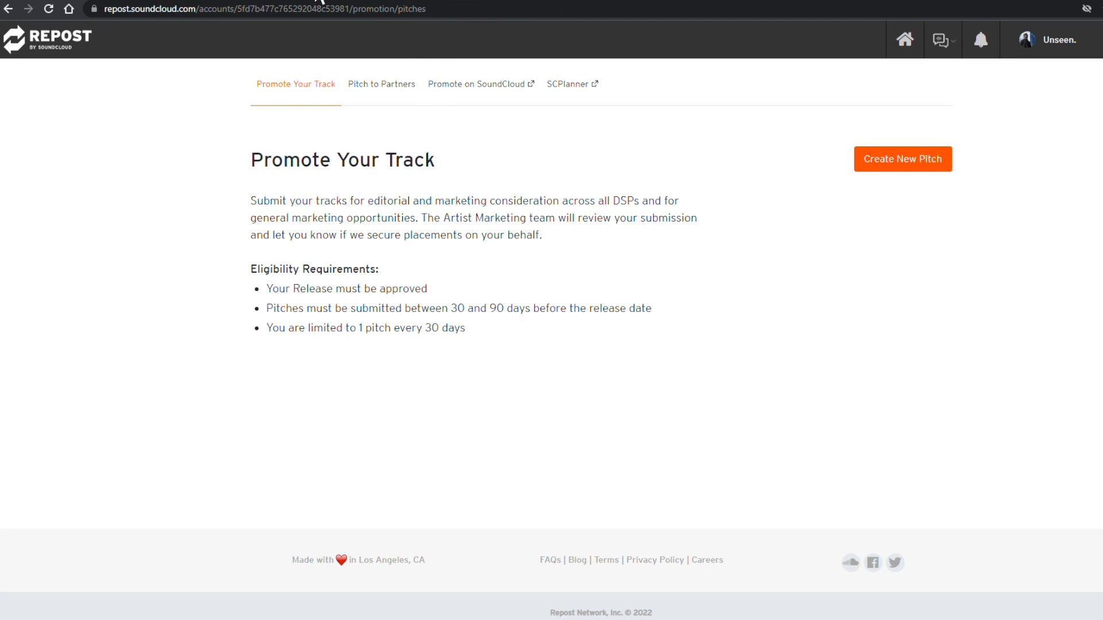
pyautogui.hotkey('ctrl', 'shift', 'n')
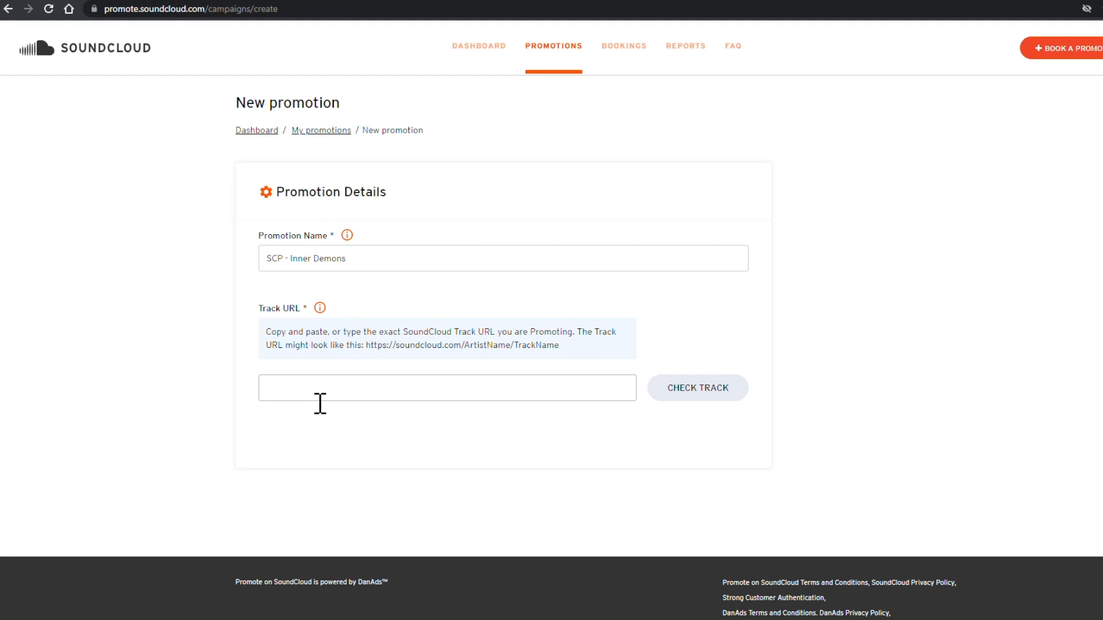
# Step: Paste the Inner Demons link into Track URL, strip the ?utm tail, and verify the track
pyautogui.click(323, 401)
pyautogui.hotkey('ctrl', 'v')
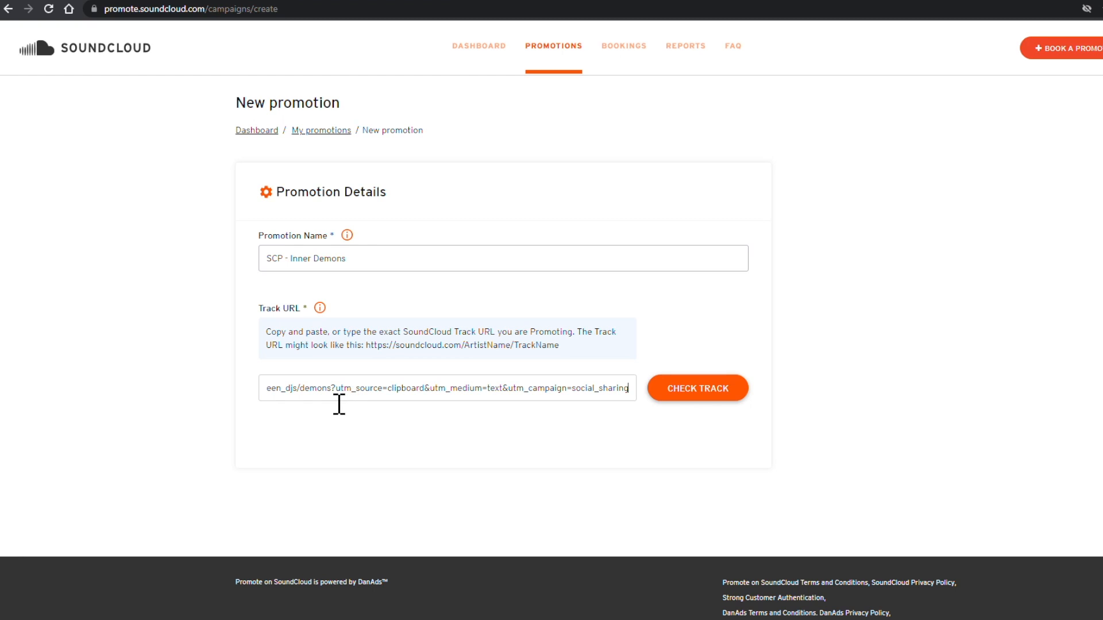
pyautogui.moveTo(332, 389); pyautogui.dragTo(656, 416)
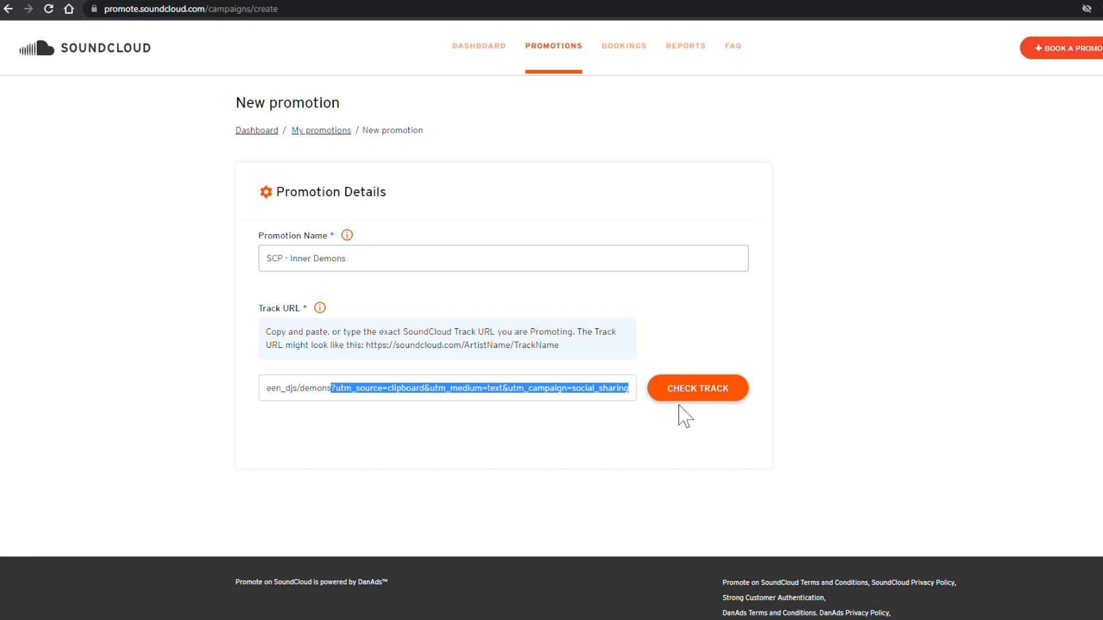
pyautogui.press('BackSpace')
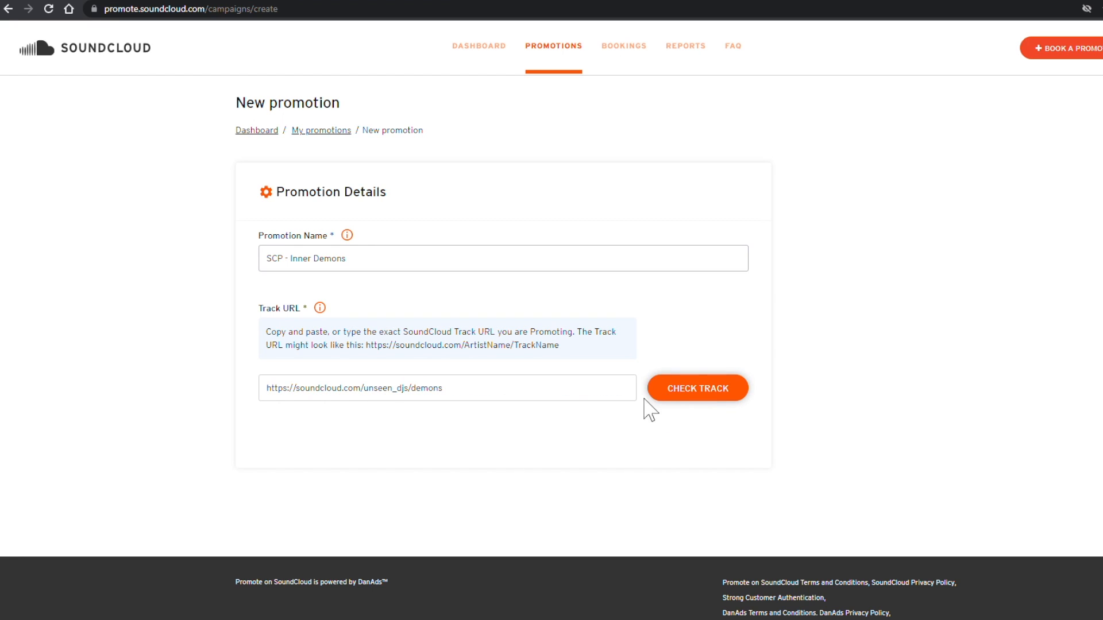
pyautogui.hotkey('ctrl', 'z')
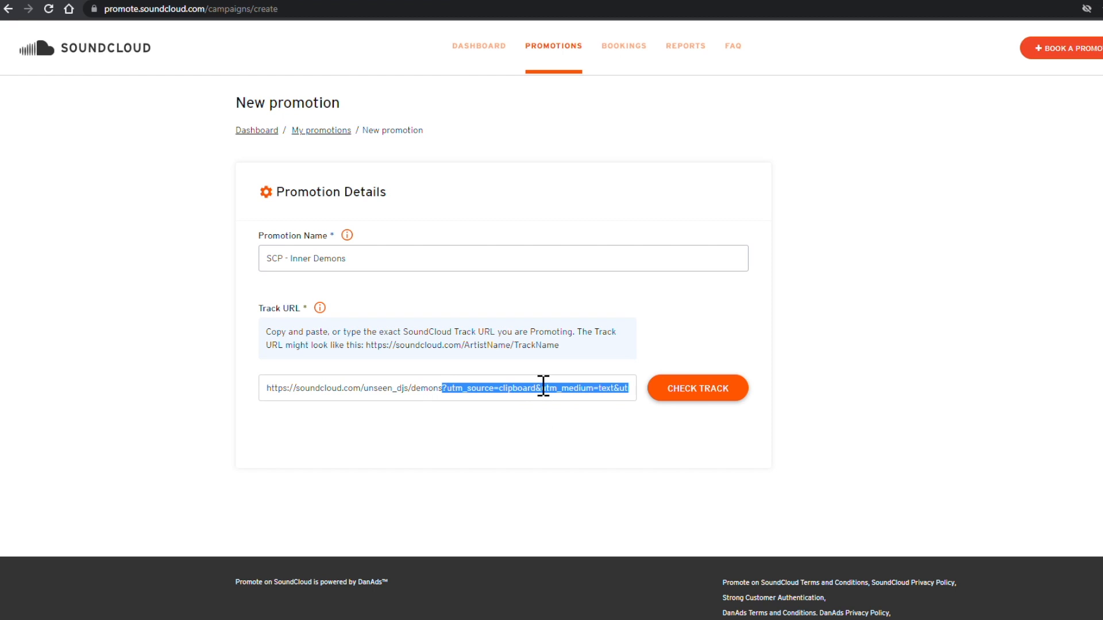
pyautogui.press('BackSpace')
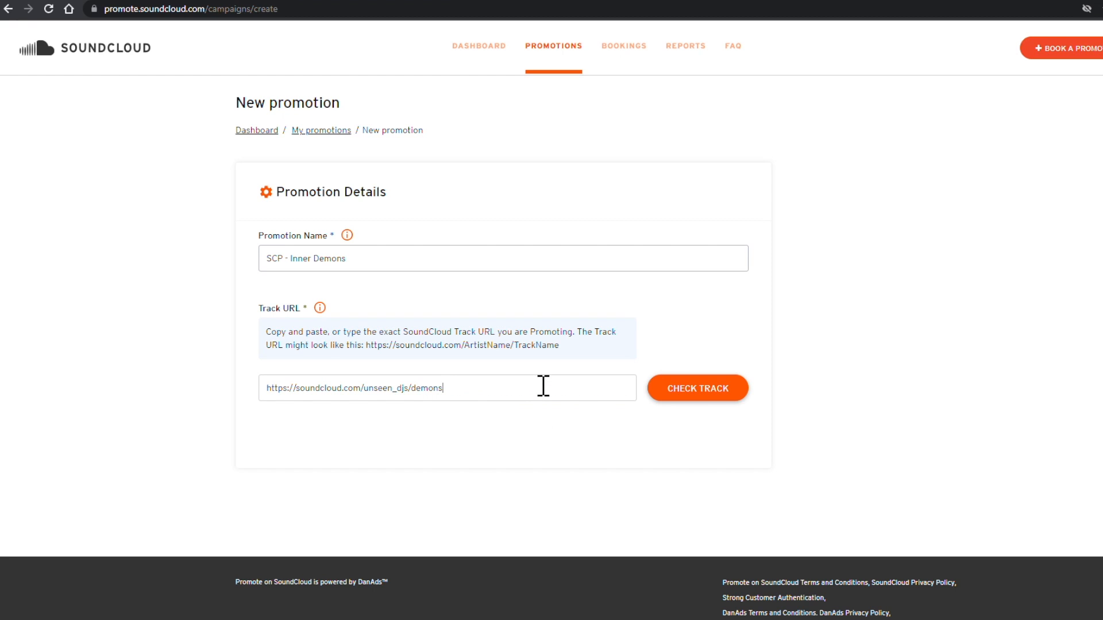
pyautogui.click(698, 391)
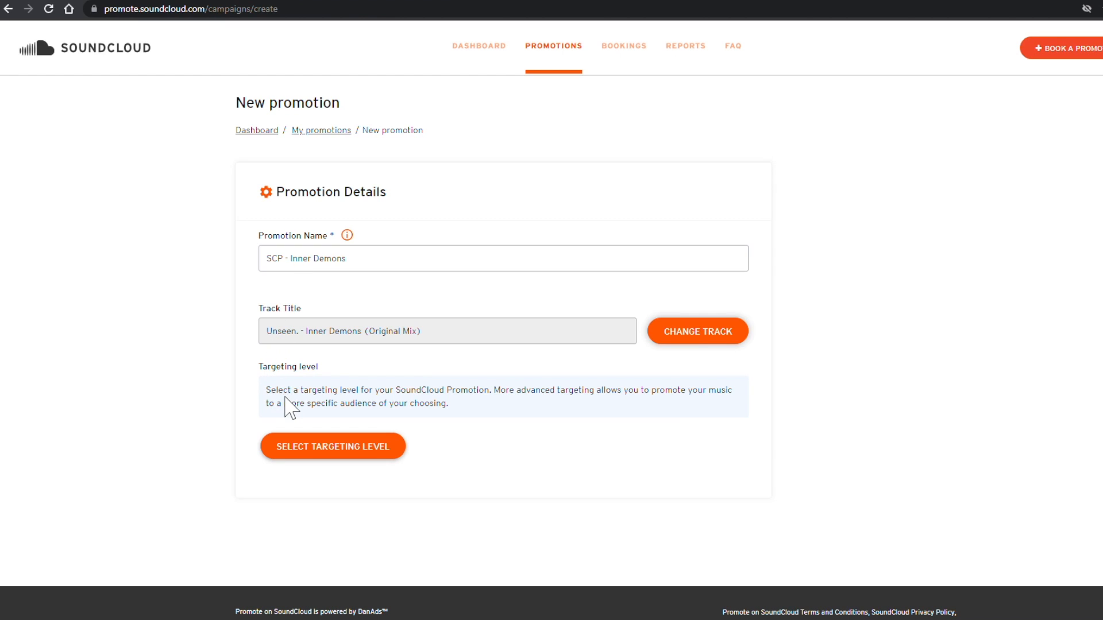
pyautogui.moveTo(286, 397); pyautogui.dragTo(400, 397)
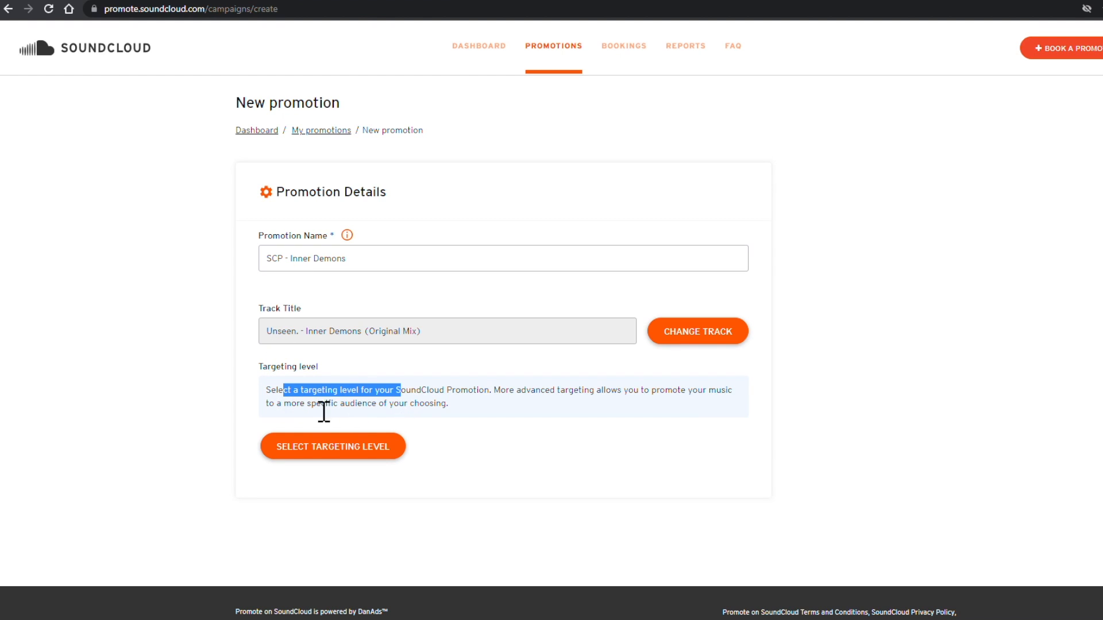
pyautogui.click(358, 407)
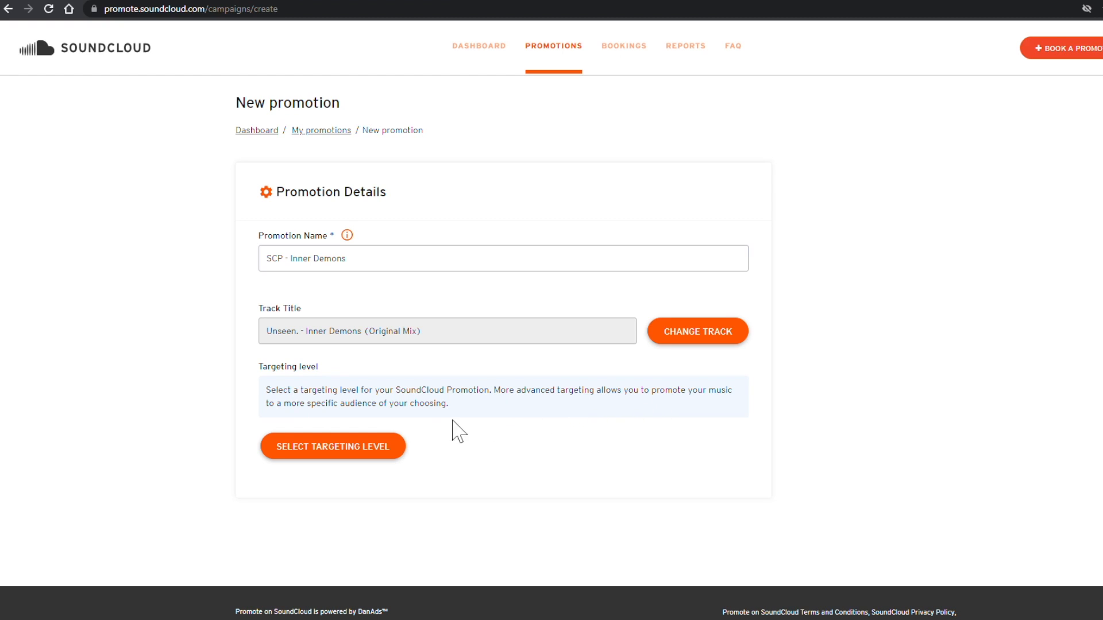
# Step: Compare Simple Targeting, then confirm Advanced Targeting at 11 USD per 1000 impressions
pyautogui.click(326, 452)
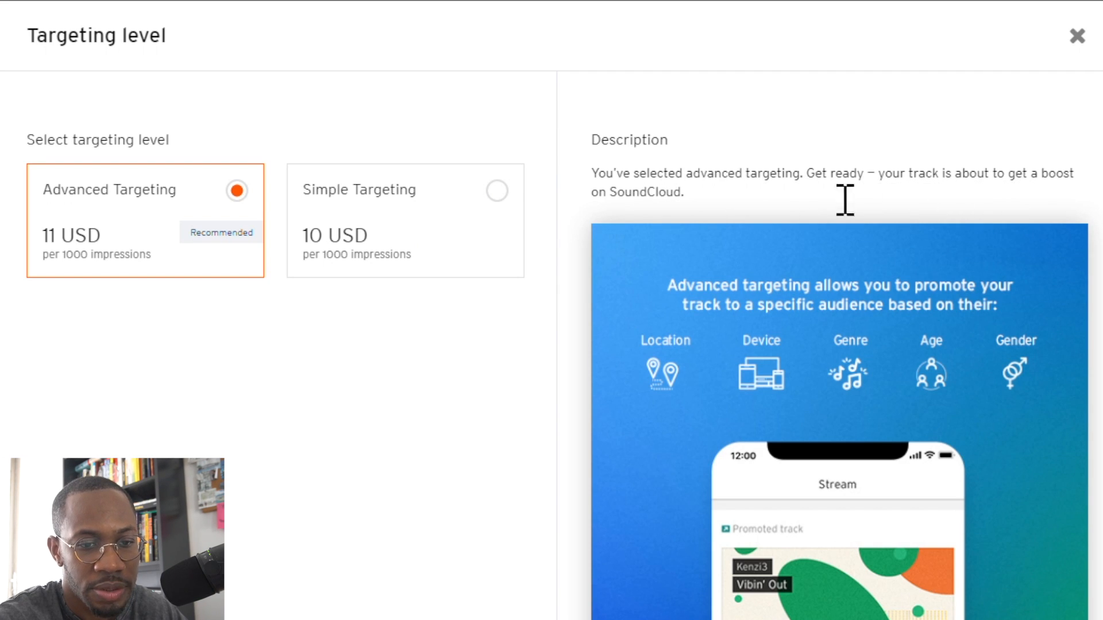
pyautogui.click(369, 211)
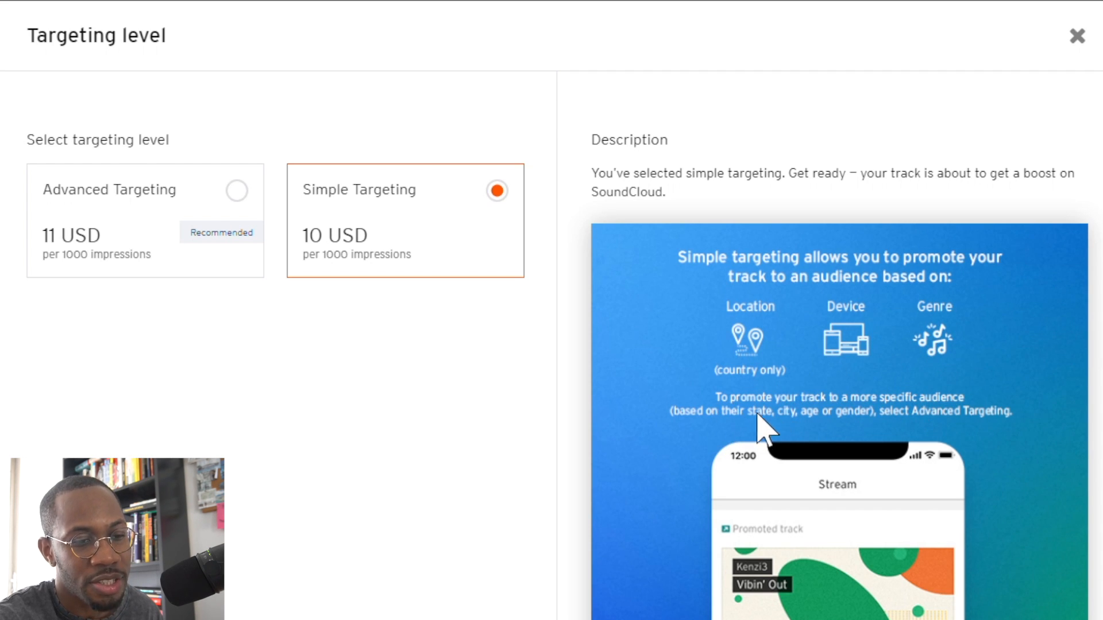
pyautogui.click(136, 244)
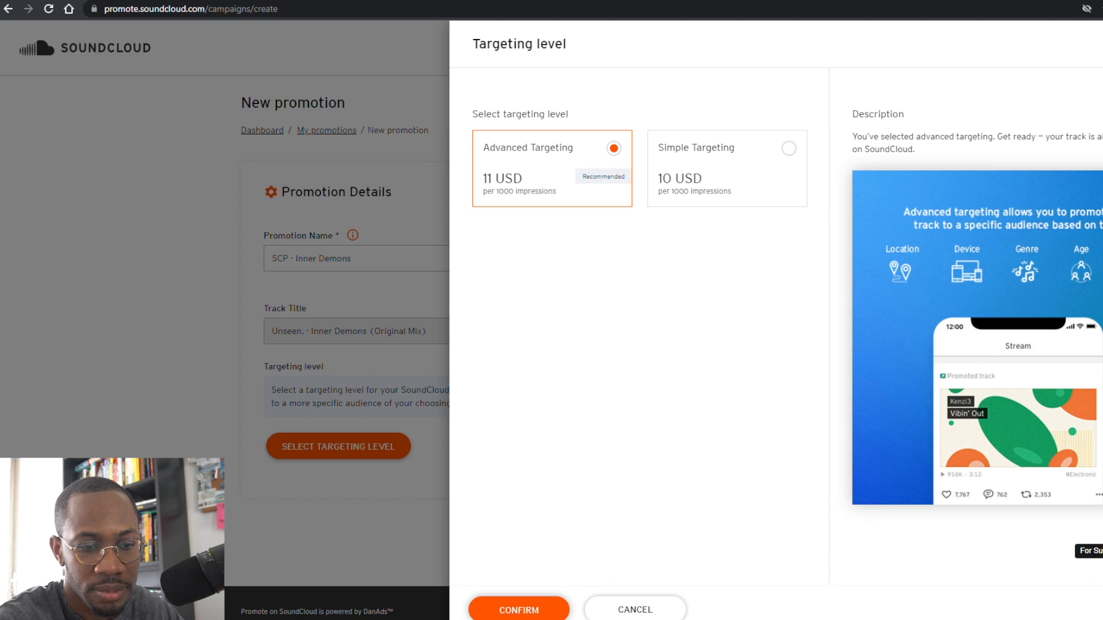
pyautogui.click(518, 610)
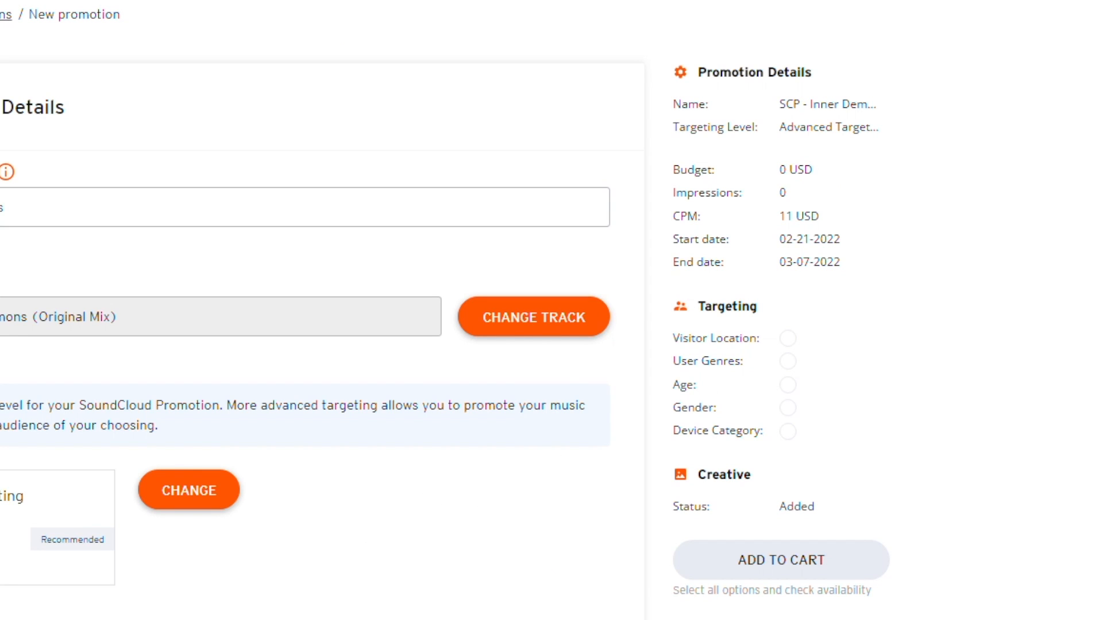
# Step: Read the minimum-spend warning below the budget field
pyautogui.write('0')
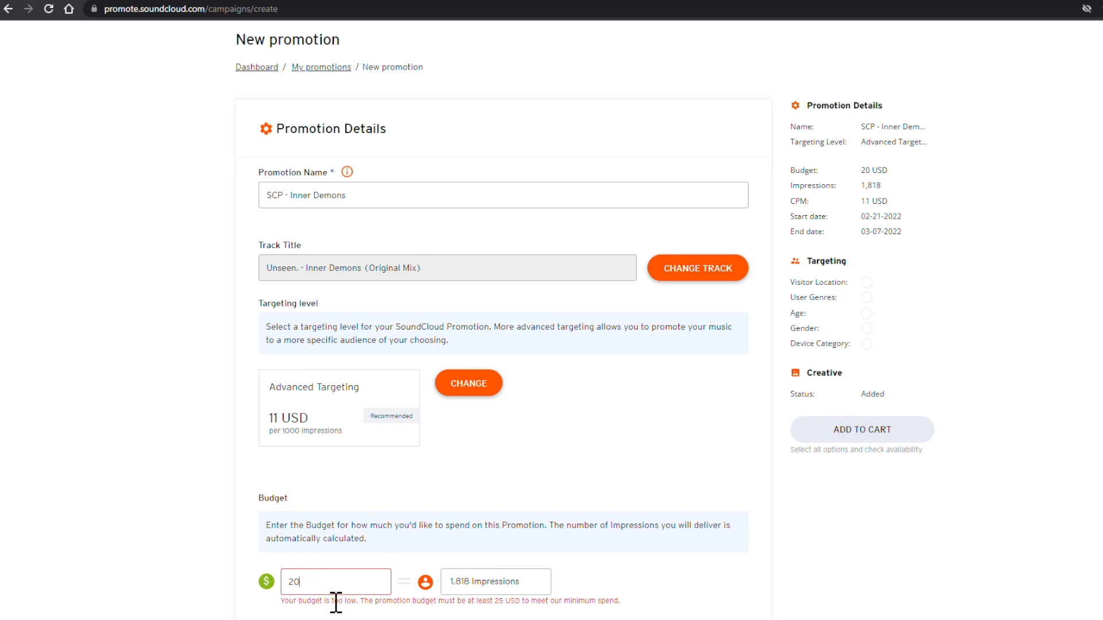
pyautogui.moveTo(341, 610); pyautogui.dragTo(455, 613)
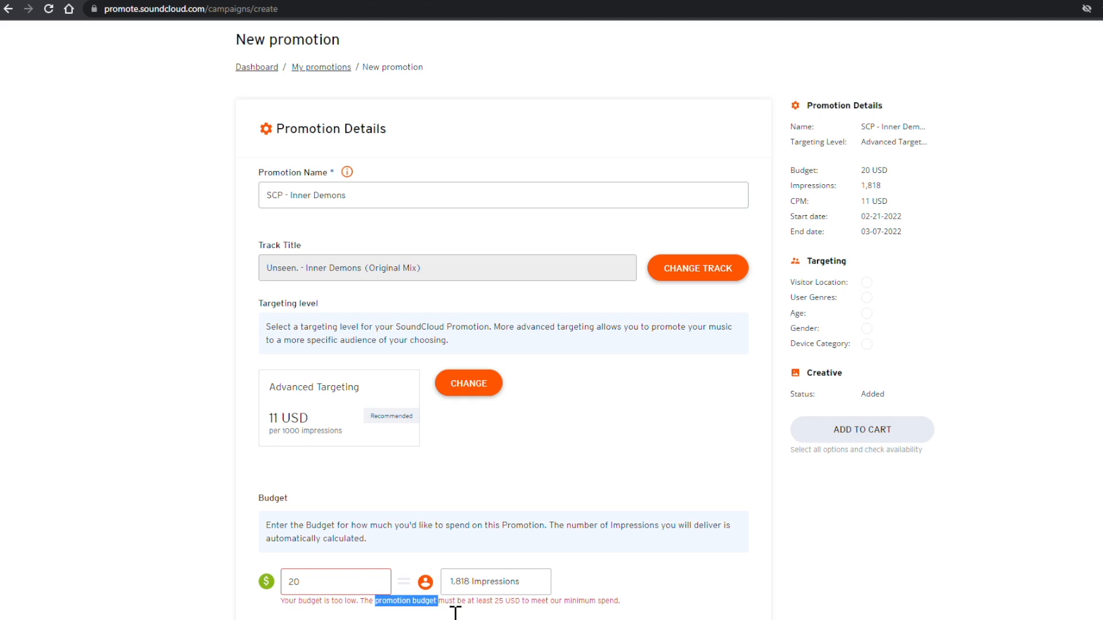
pyautogui.click(570, 612)
pyautogui.scroll(-4, 458, 480)
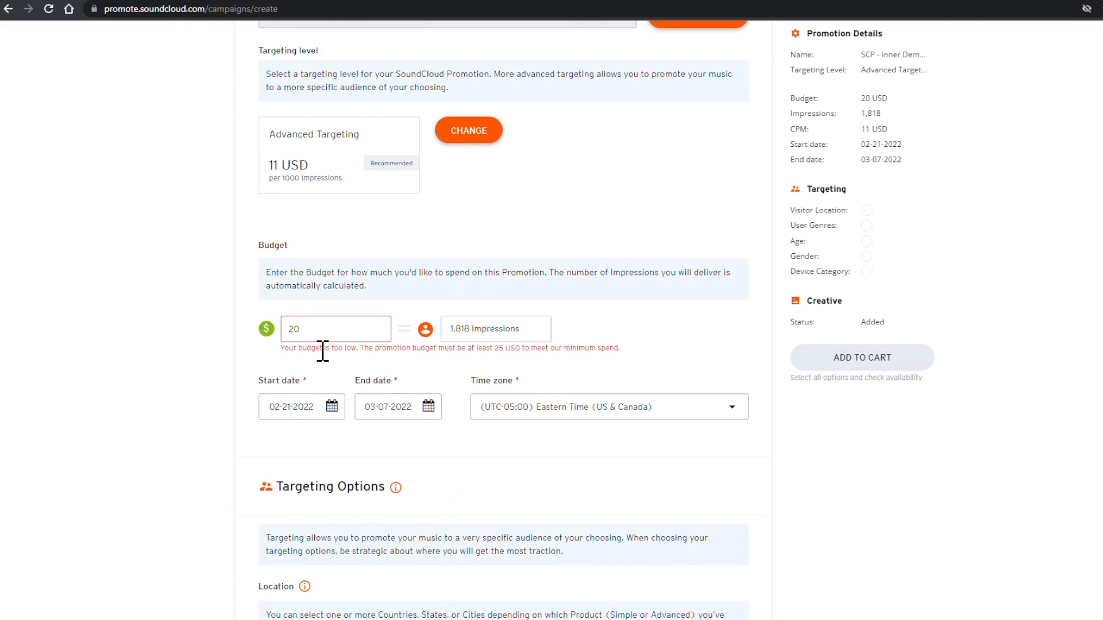
pyautogui.moveTo(505, 362); pyautogui.dragTo(624, 363)
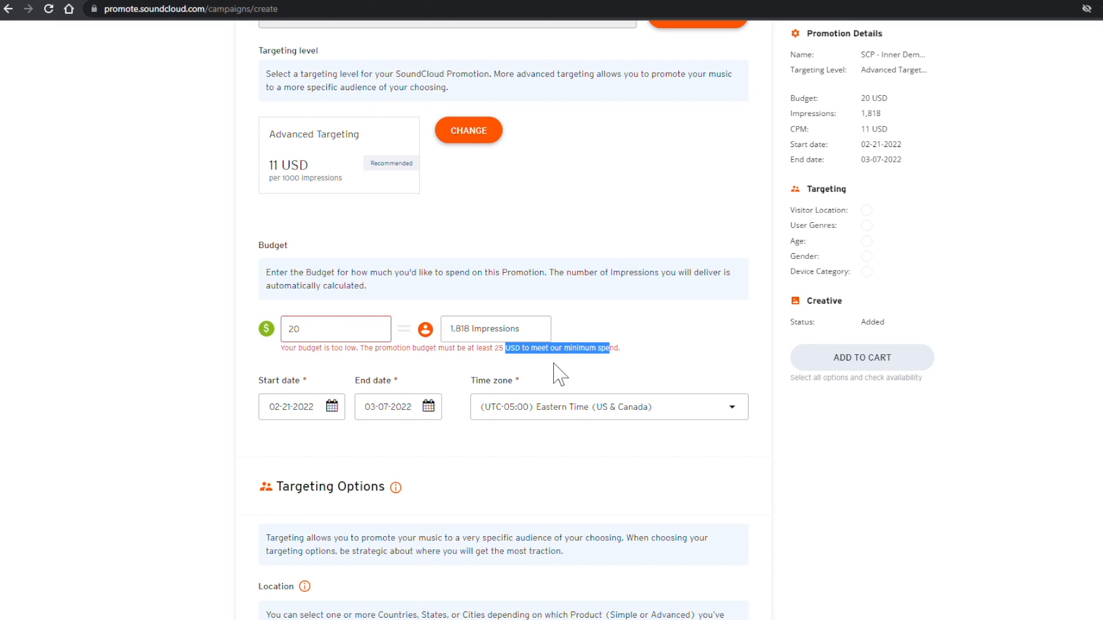
pyautogui.click(575, 366)
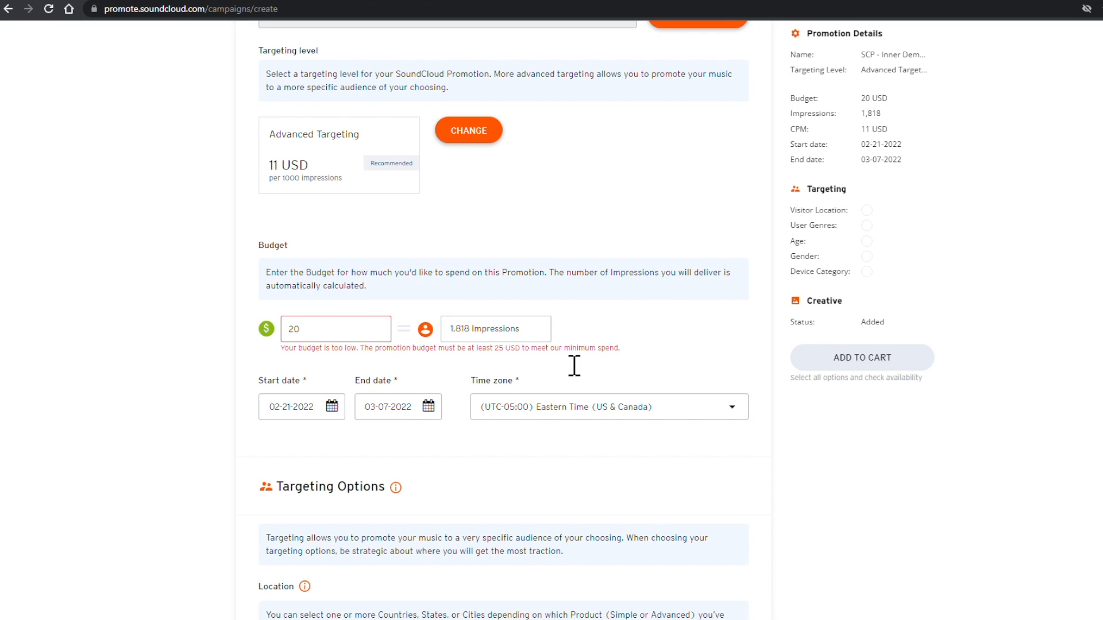
# Step: Change the promotion budget from 20 to 25 USD to meet the minimum spend
pyautogui.click(303, 326)
pyautogui.press('BackSpace')
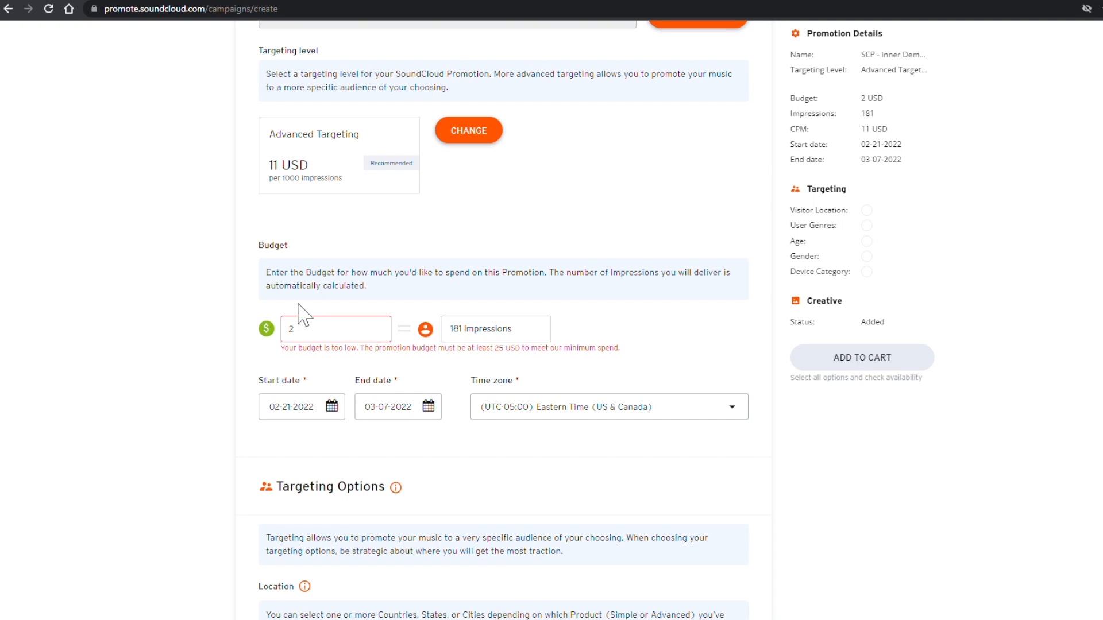
pyautogui.write('5')
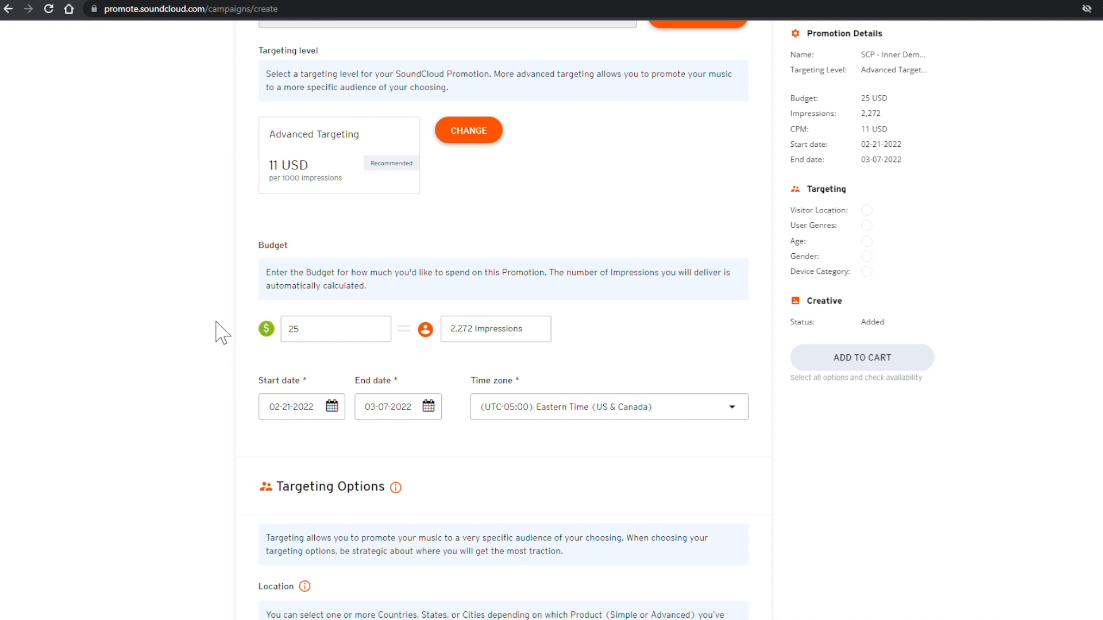
pyautogui.scroll(4, 222, 333)
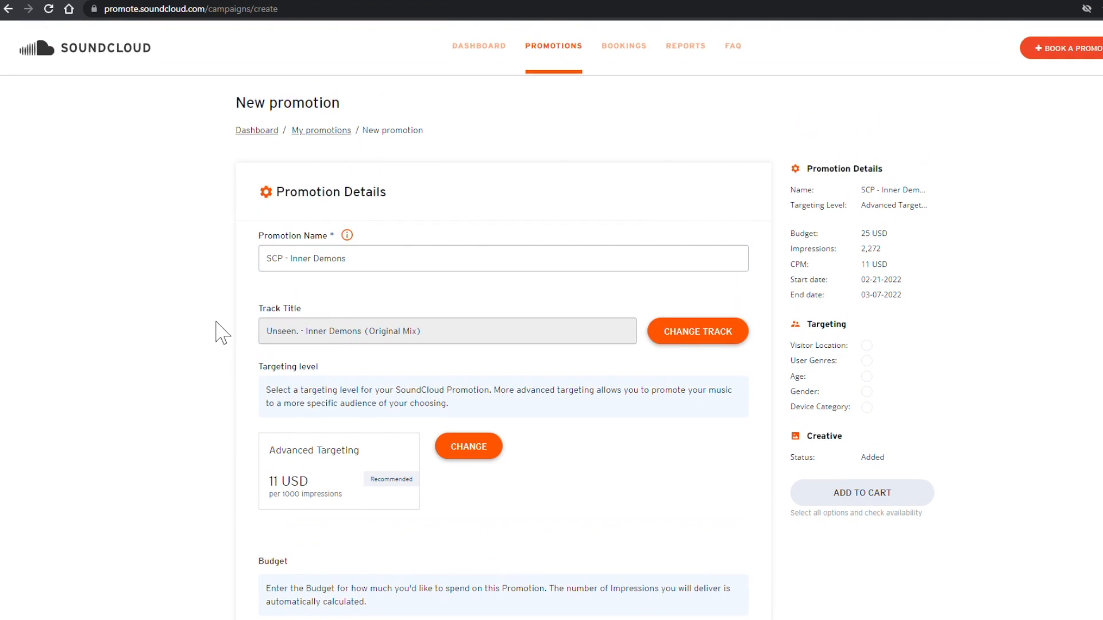
pyautogui.scroll(-4, 217, 327)
pyautogui.click(393, 425)
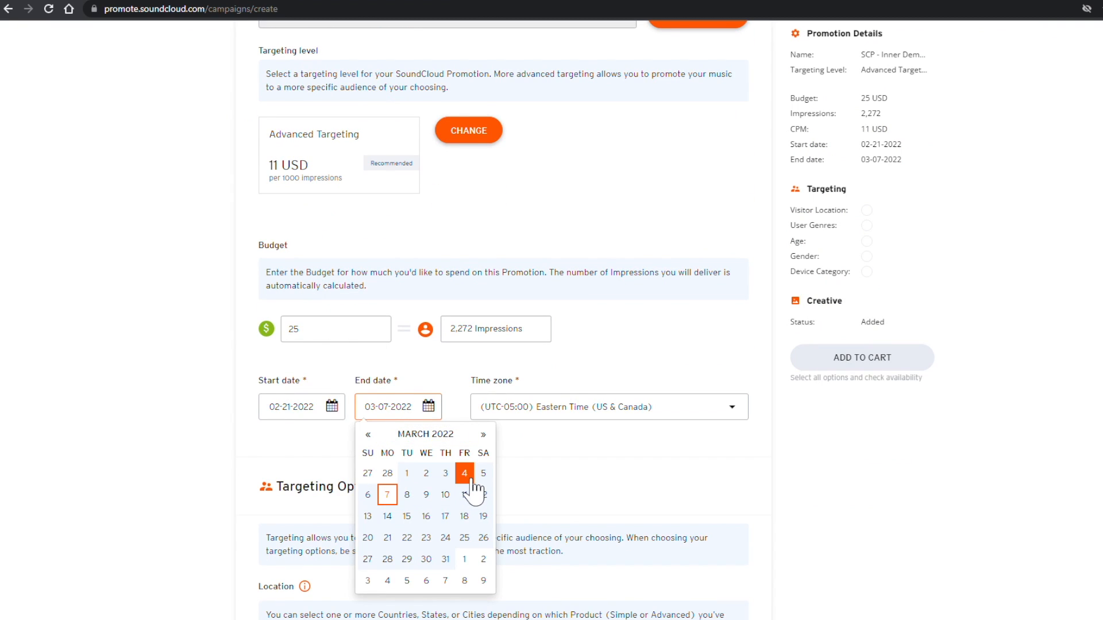
pyautogui.click(368, 435)
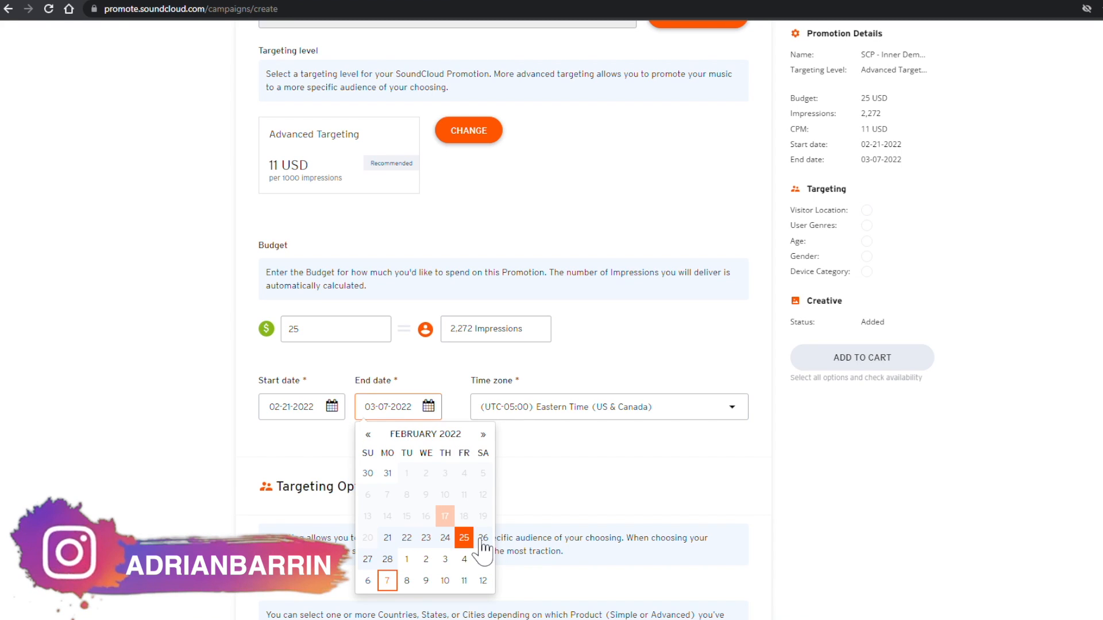
pyautogui.click(388, 538)
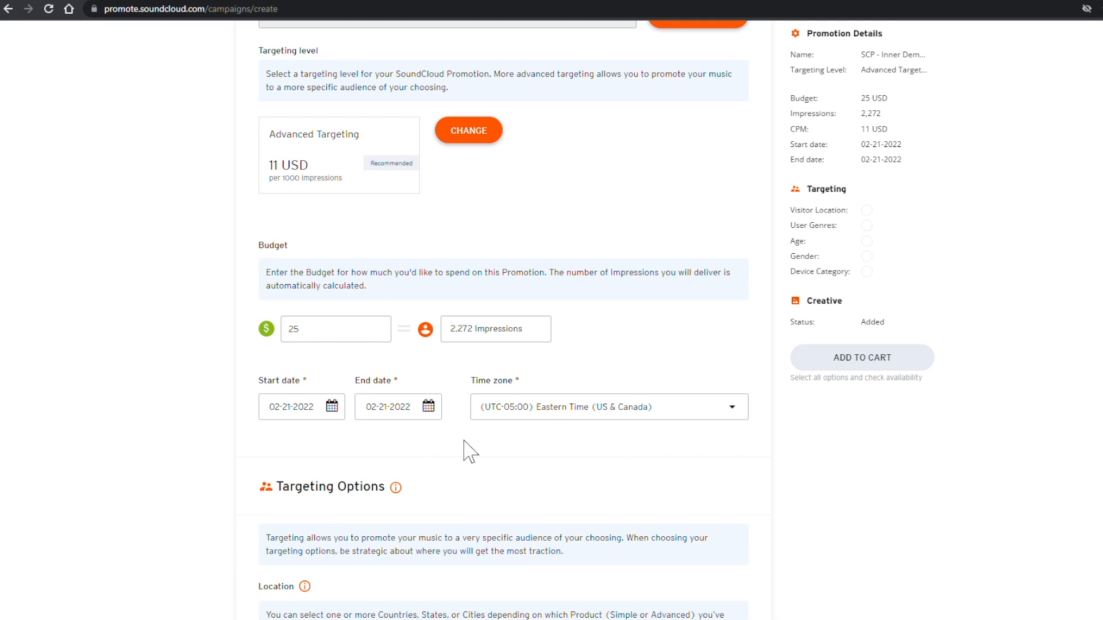
pyautogui.scroll(-3, 464, 442)
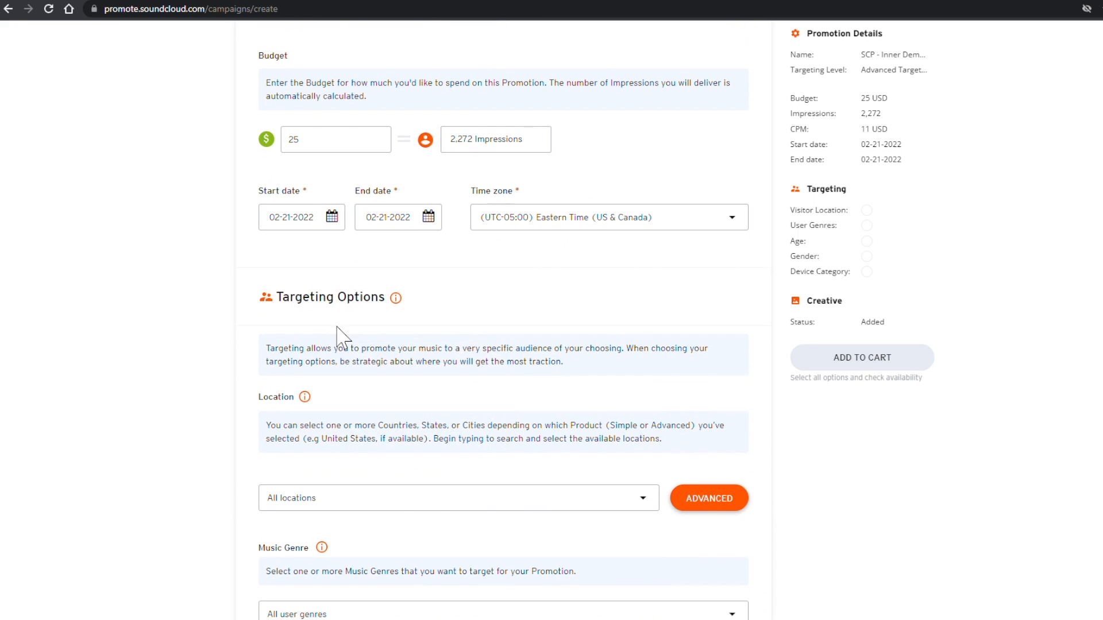
# Step: Read through the location targeting description
pyautogui.moveTo(553, 349); pyautogui.dragTo(695, 364)
pyautogui.moveTo(360, 364); pyautogui.dragTo(481, 369)
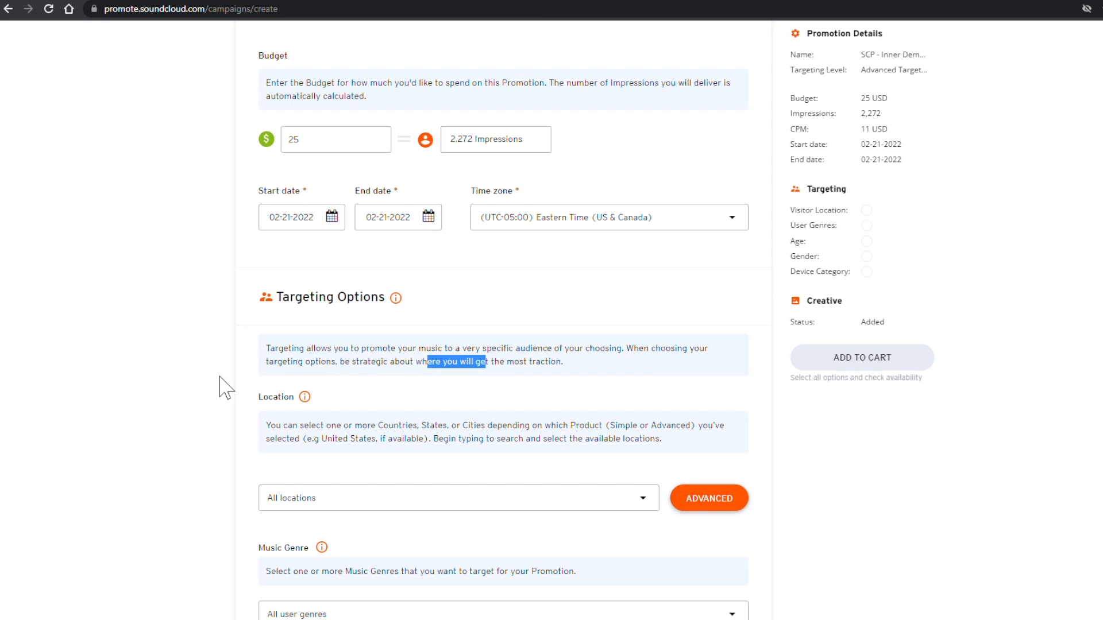
pyautogui.scroll(-1, 226, 387)
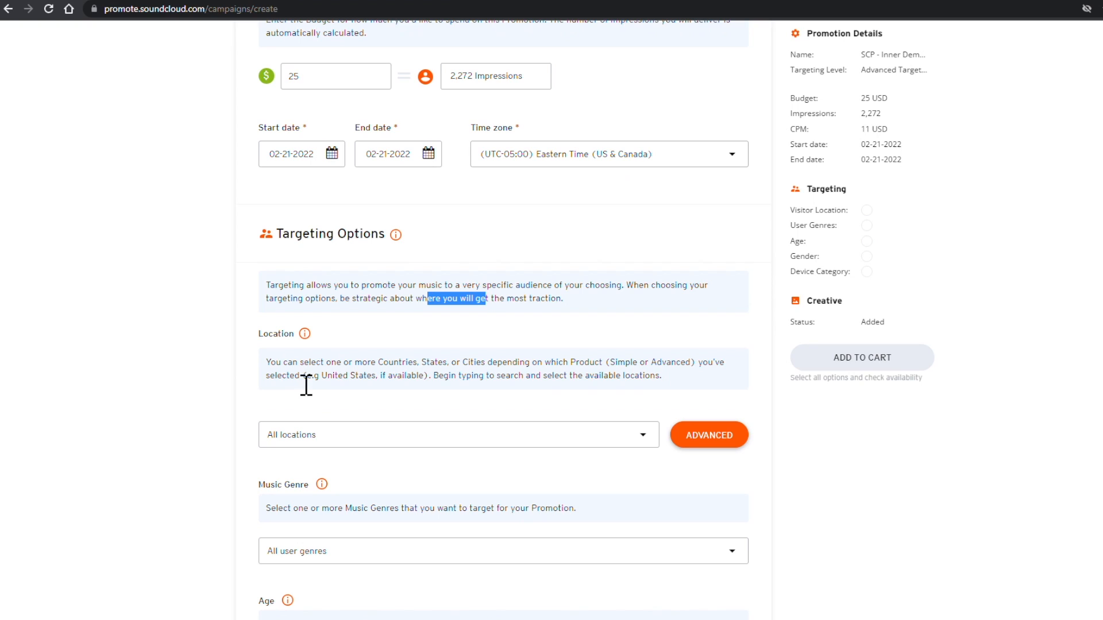
pyautogui.scroll(-1, 306, 384)
pyautogui.moveTo(276, 314); pyautogui.dragTo(613, 316)
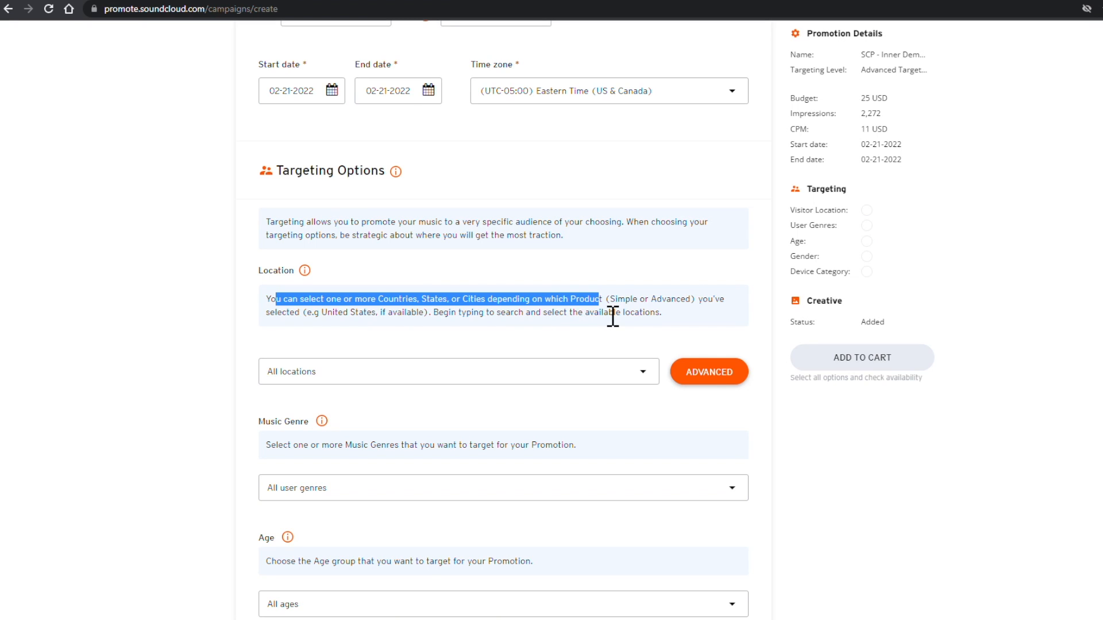
pyautogui.click(300, 328)
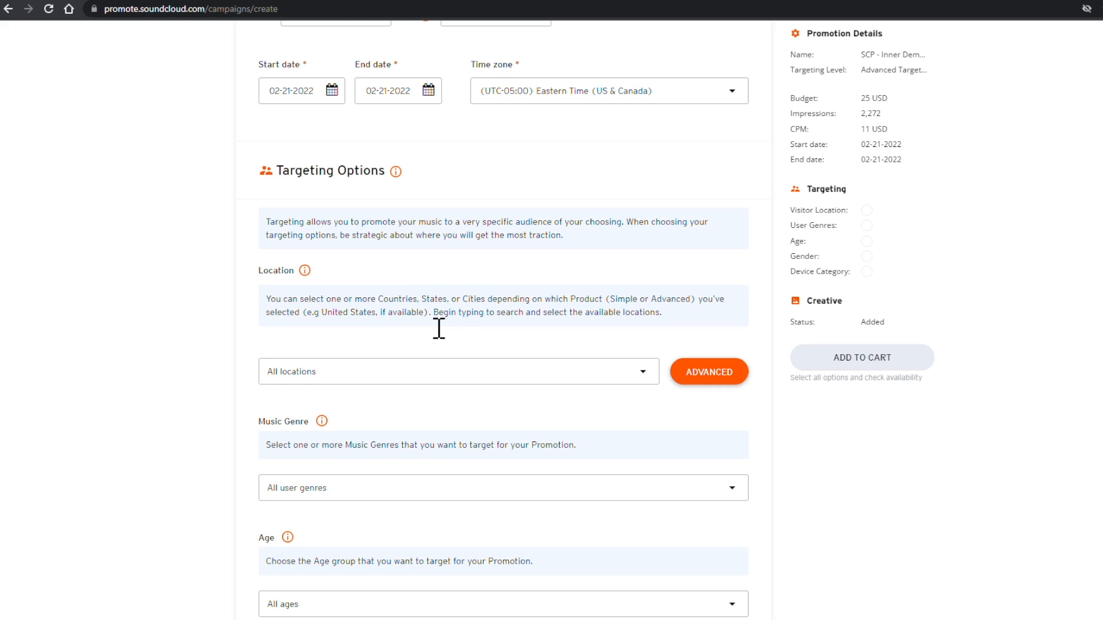
# Step: Select Germany as a location, clear all locations, and bring up Advanced location entry
pyautogui.click(341, 379)
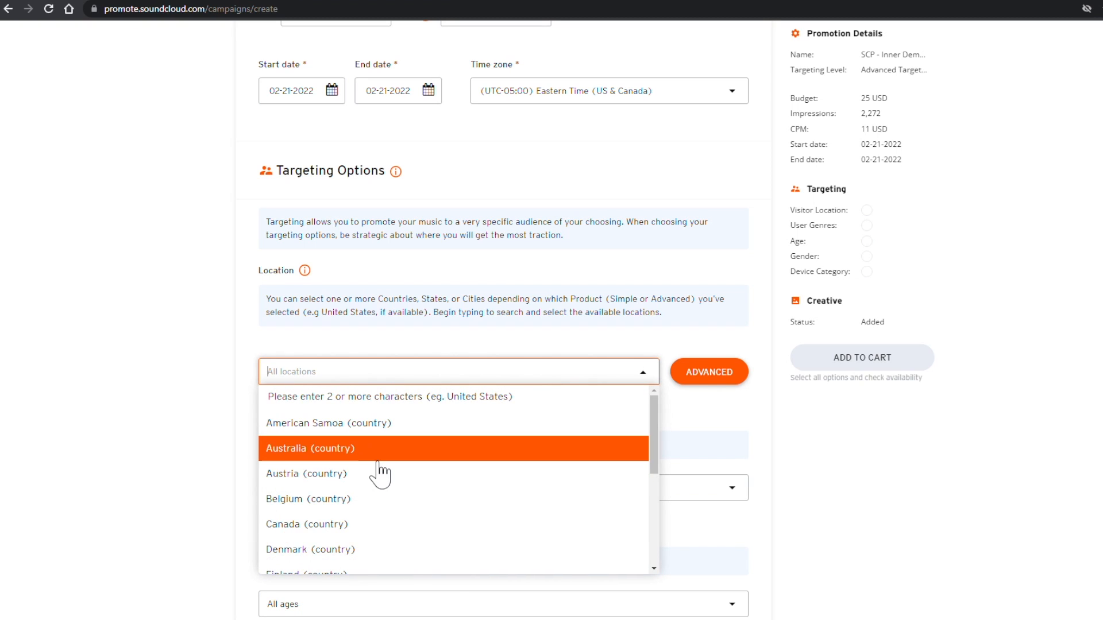
pyautogui.scroll(-3, 379, 468)
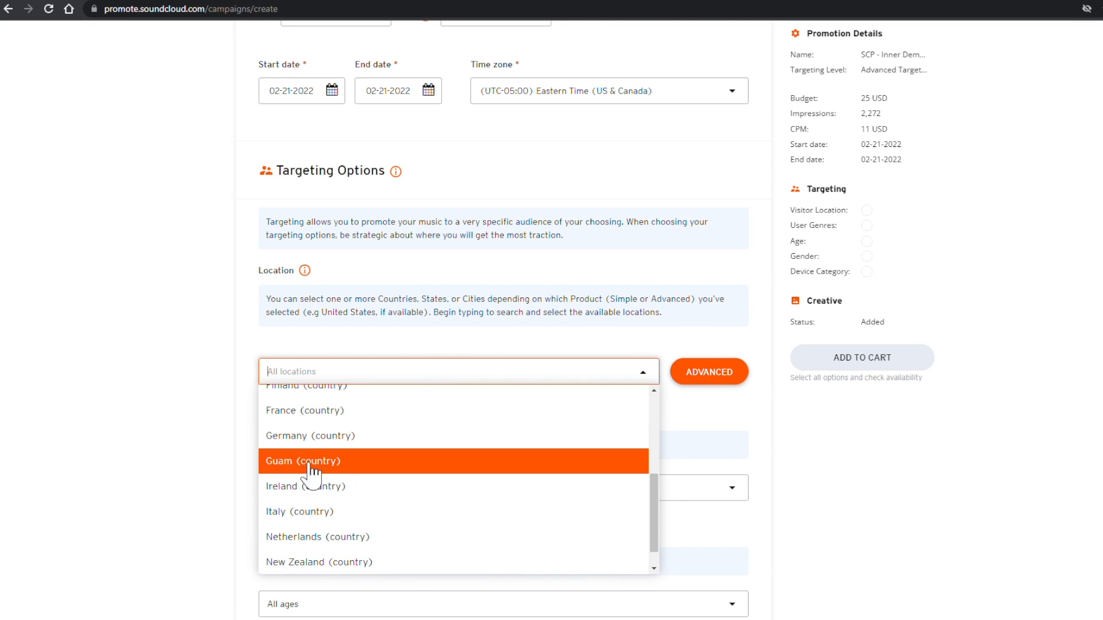
pyautogui.click(337, 436)
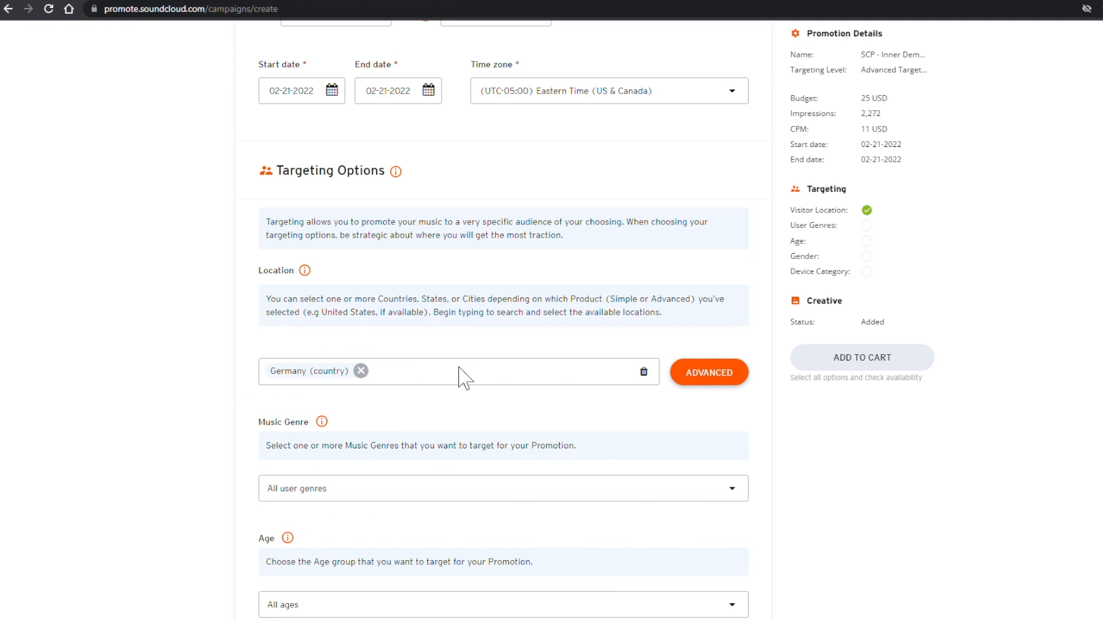
pyautogui.click(651, 372)
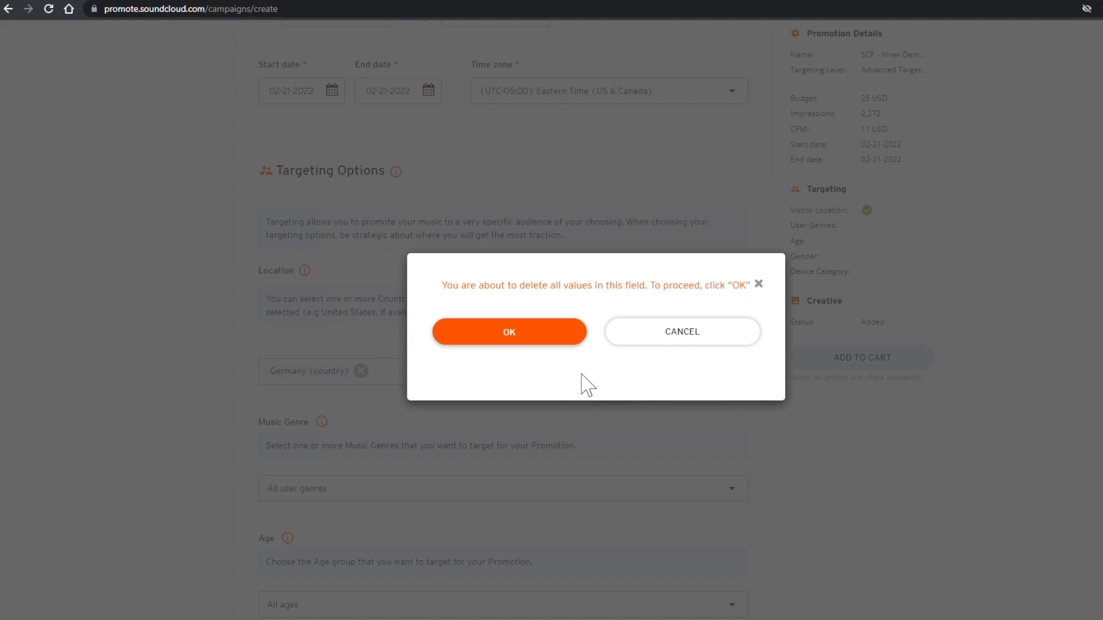
pyautogui.click(540, 337)
pyautogui.click(702, 374)
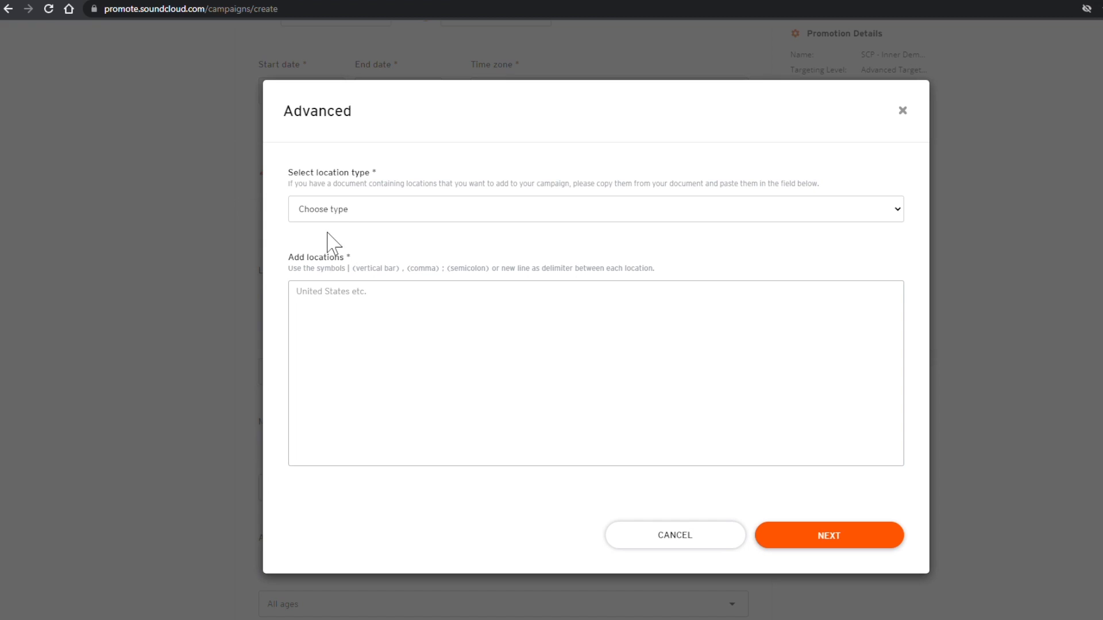
# Step: Check the Insights top countries by plays: United States, Ukraine, then Germany
pyautogui.click(414, 163)
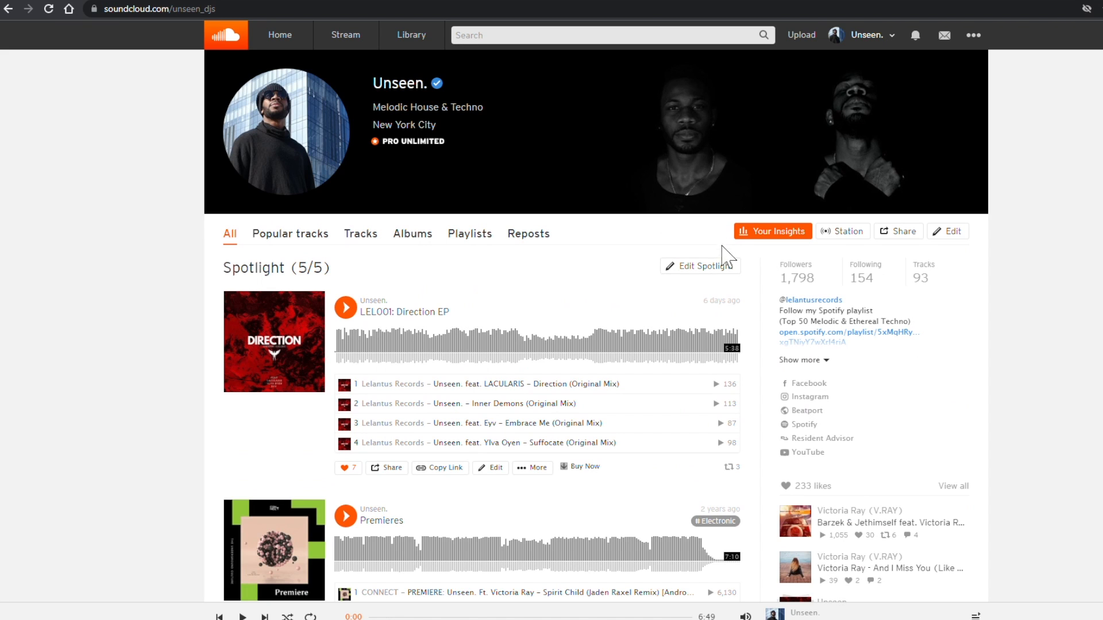
pyautogui.click(760, 234)
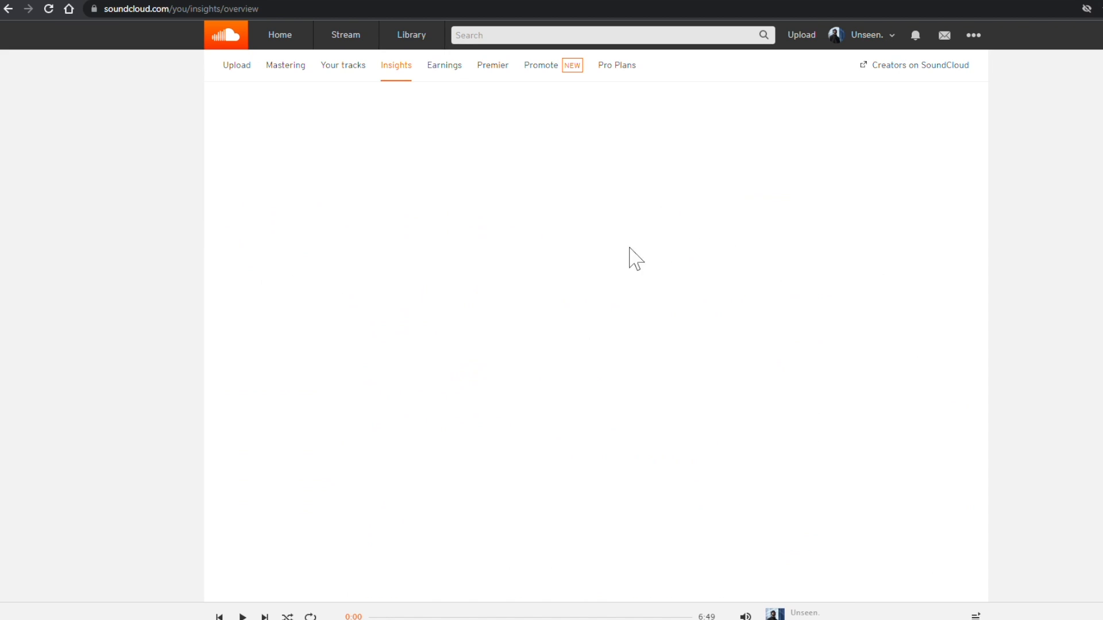
pyautogui.scroll(-10, 362, 278)
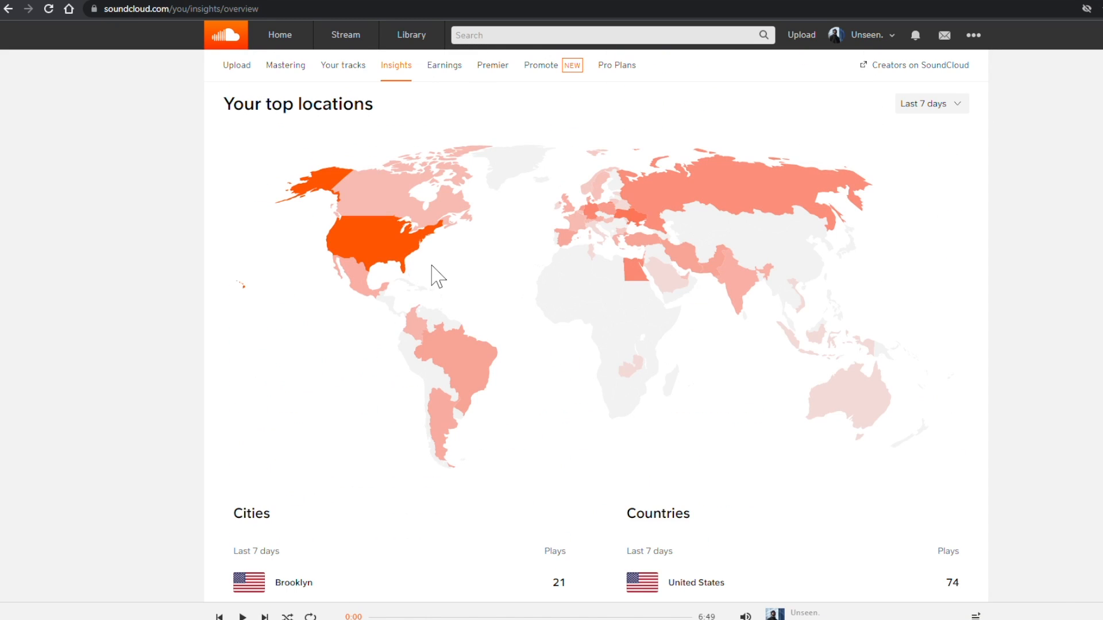
pyautogui.scroll(-4, 425, 267)
pyautogui.scroll(-1, 236, 376)
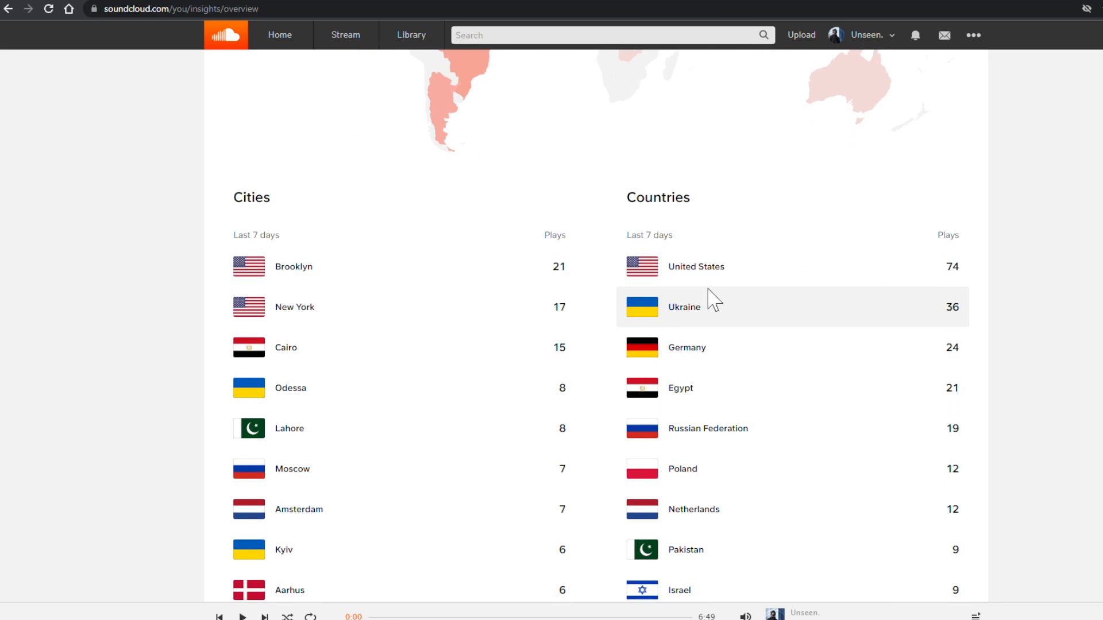
pyautogui.scroll(-1, 311, 351)
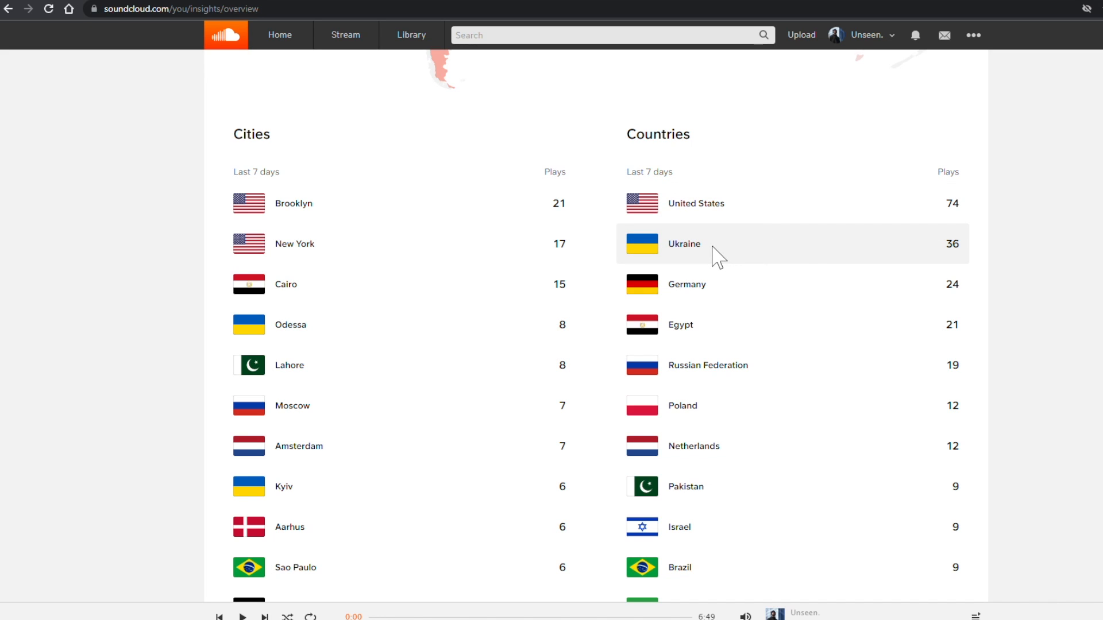
pyautogui.moveTo(708, 246); pyautogui.dragTo(668, 246)
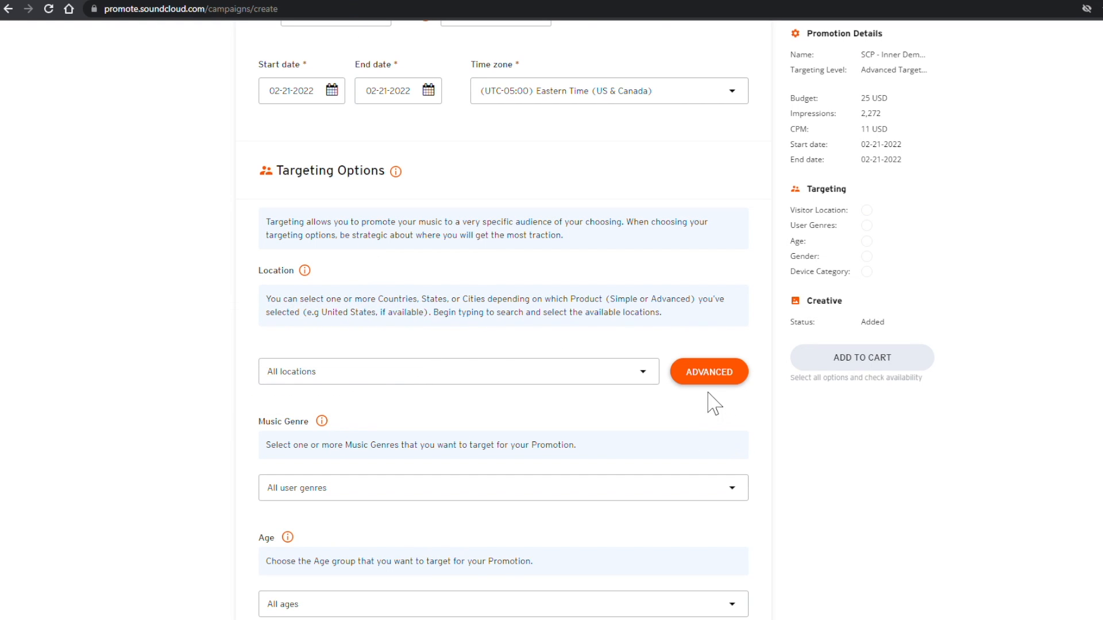
# Step: Enter the country list in Advanced locations and check it; six, including Ukraine, Egypt, Brazil, aren't found
pyautogui.click(695, 374)
pyautogui.click(374, 325)
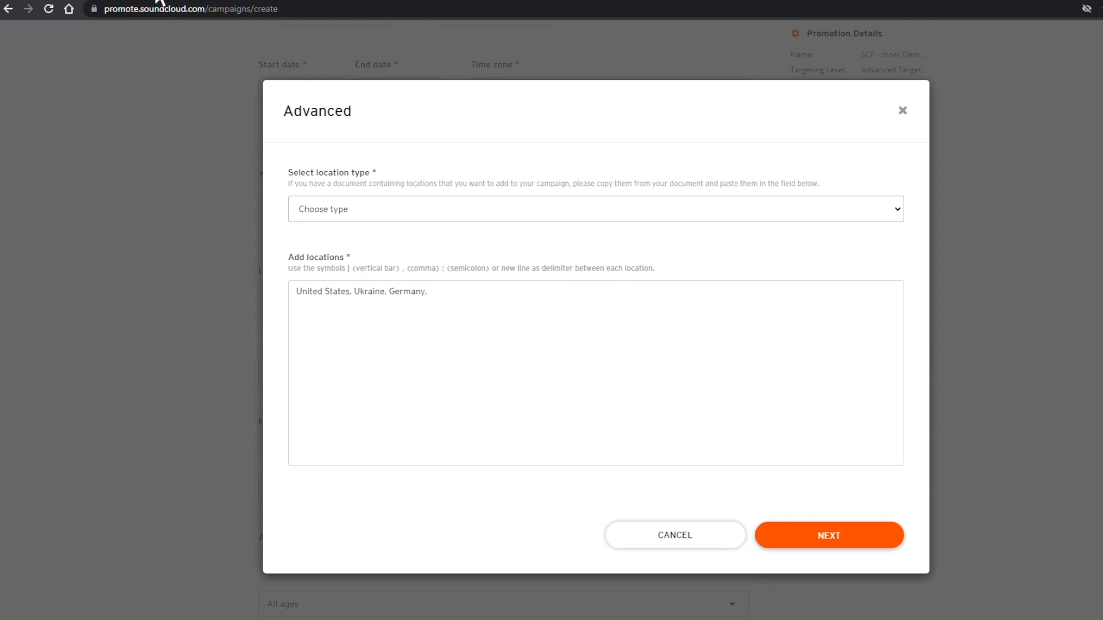
pyautogui.click(89, 0)
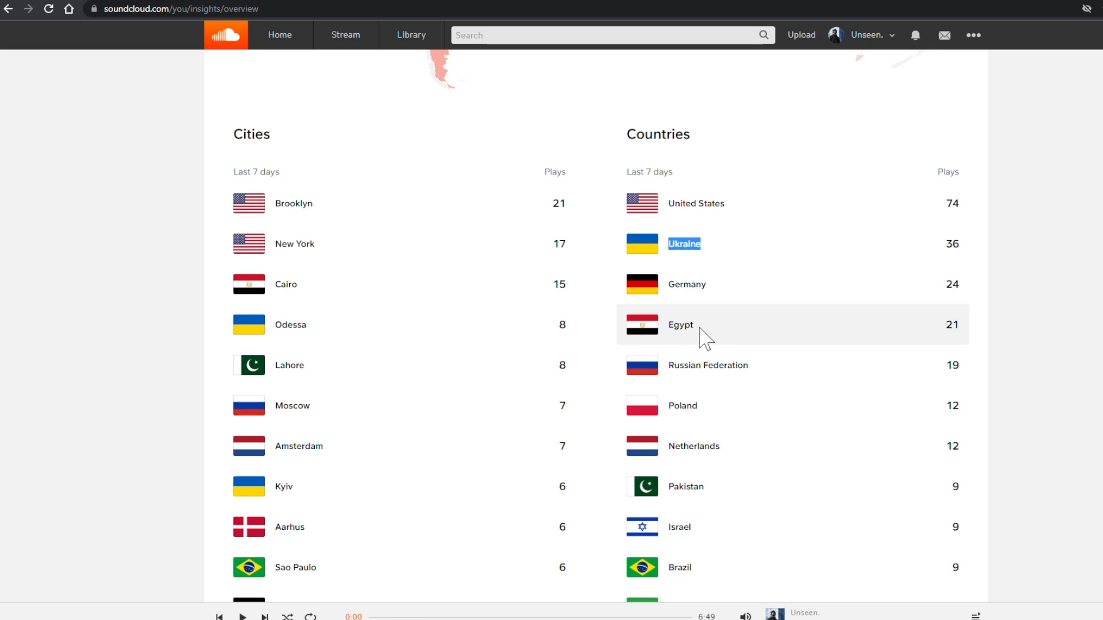
pyautogui.scroll(-2, 697, 468)
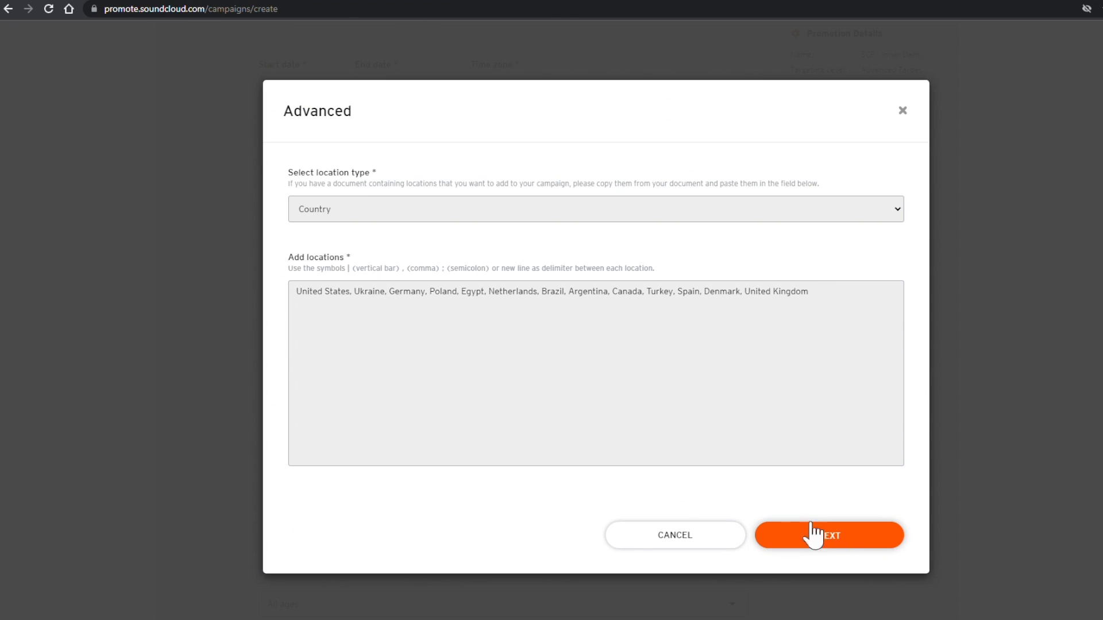
pyautogui.click(812, 535)
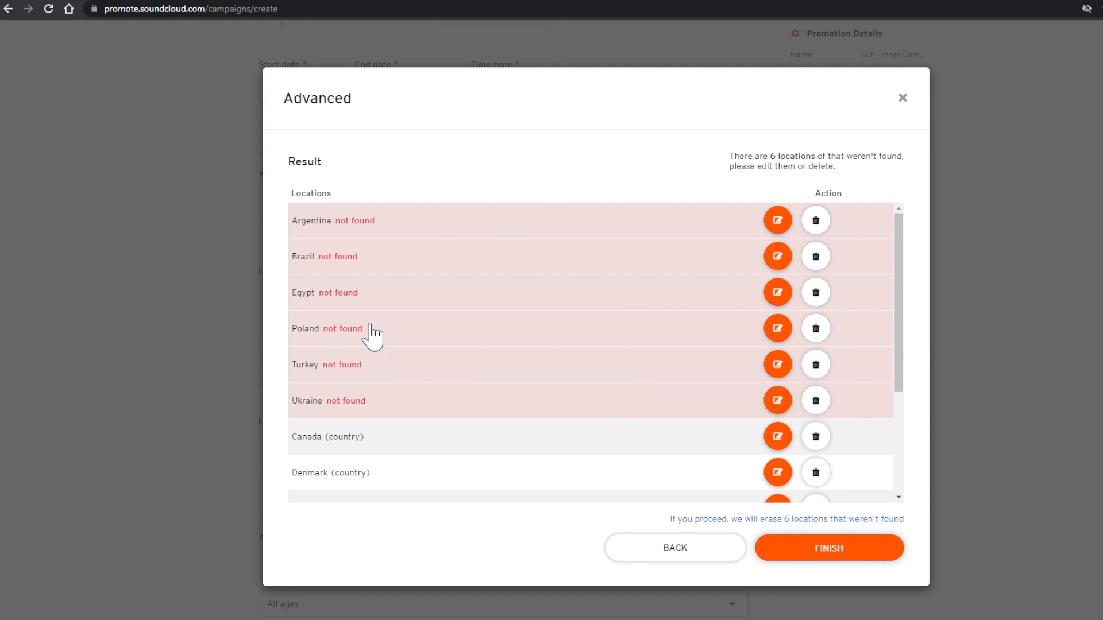
# Step: Search for a replacement match for the unfound Brazil entry, then cancel the edit
pyautogui.click(779, 257)
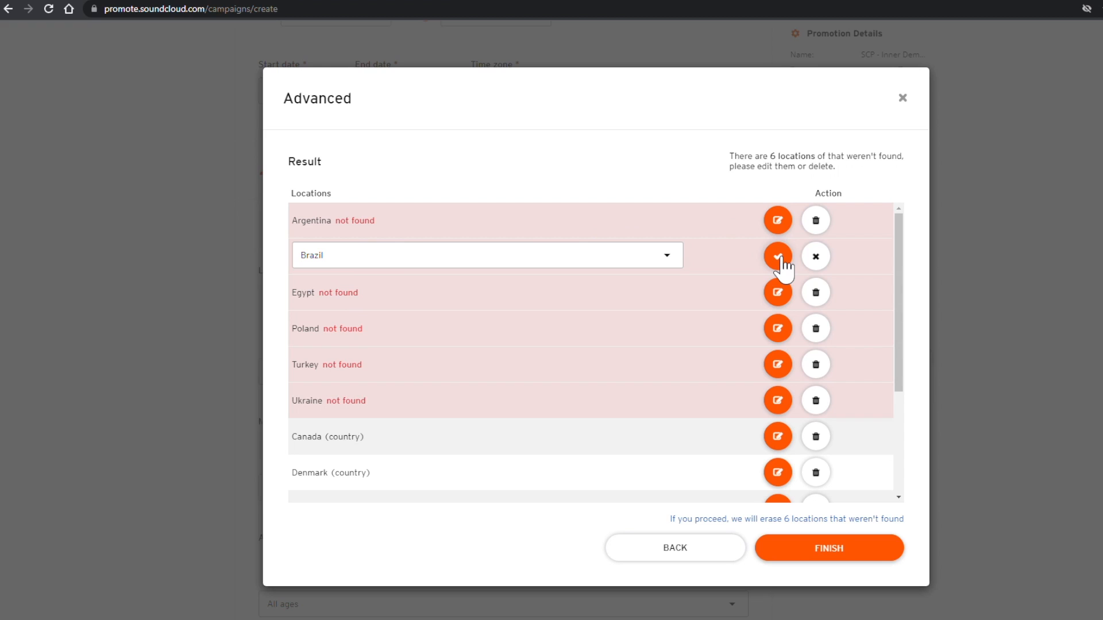
pyautogui.click(665, 255)
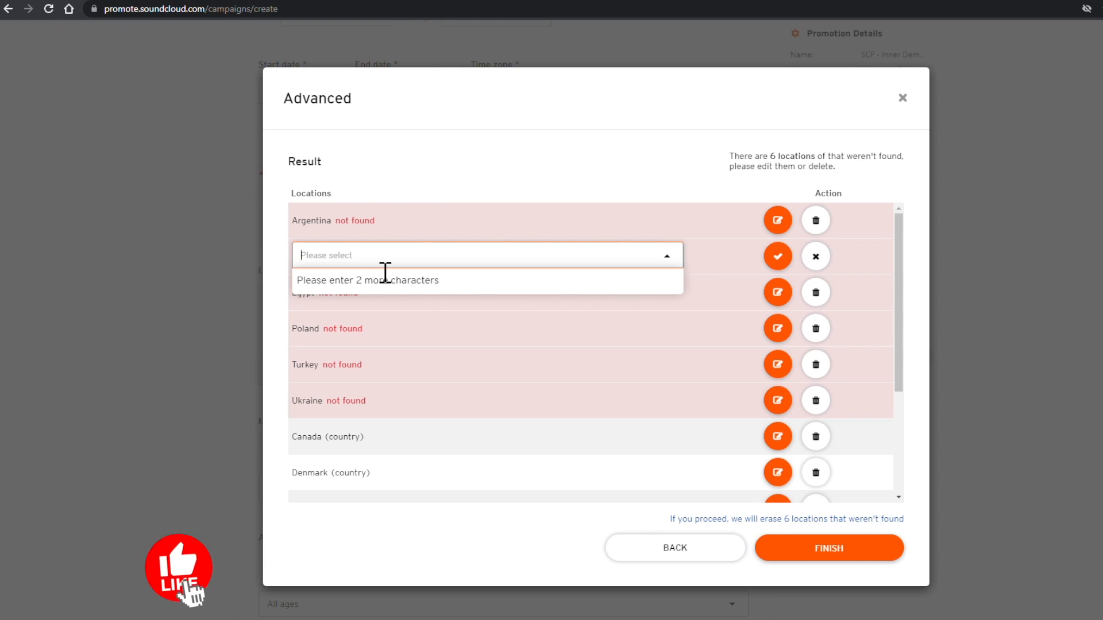
pyautogui.write('br')
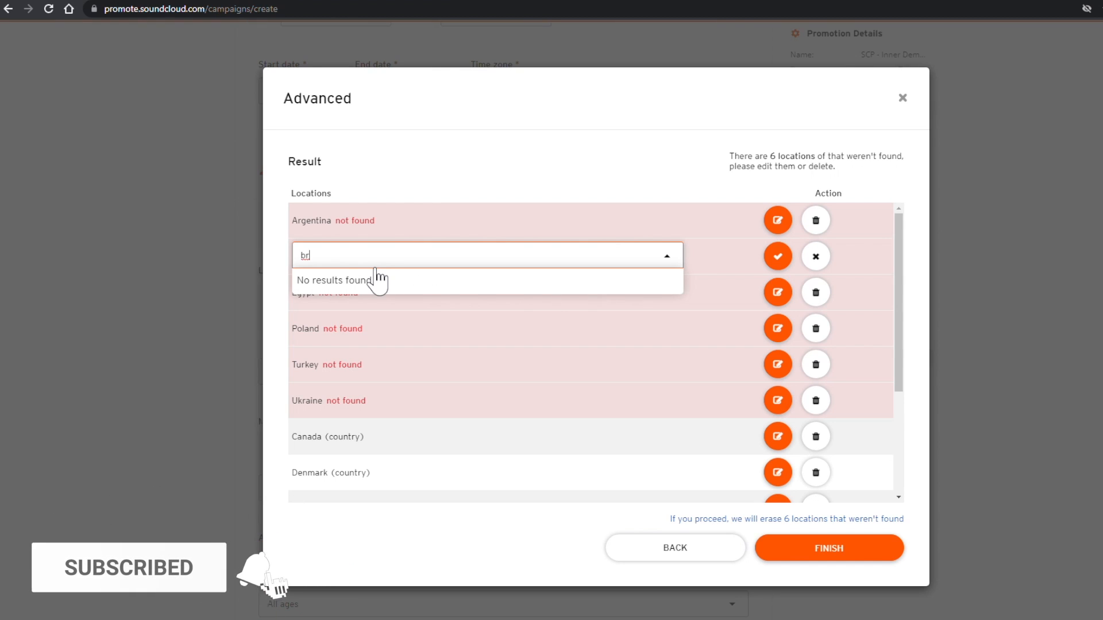
pyautogui.press('BackSpace')
pyautogui.press('BackSpace')
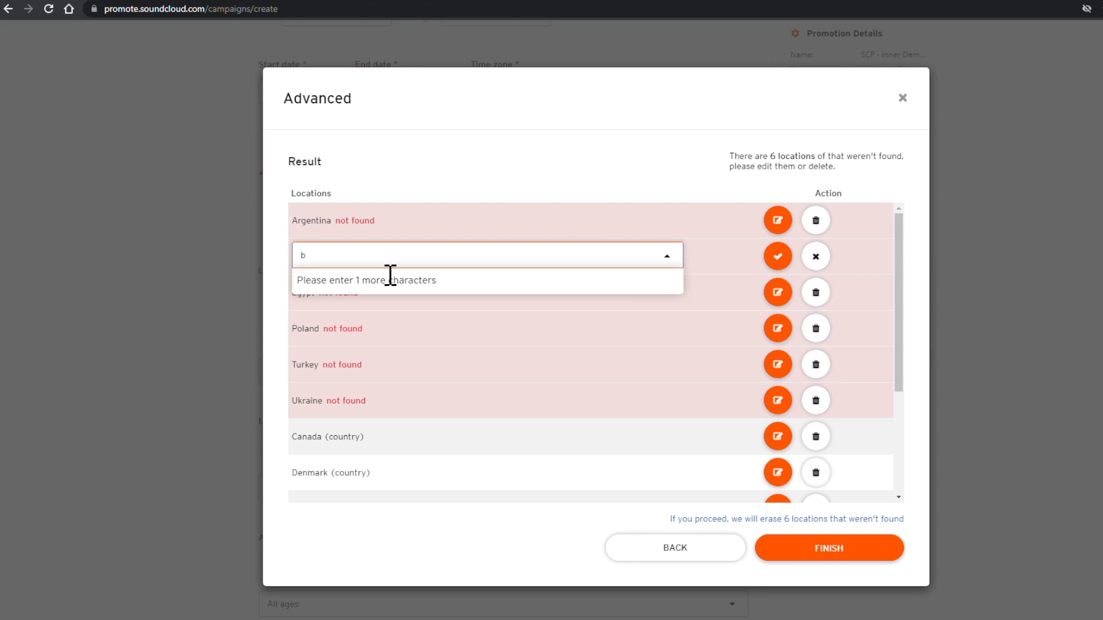
pyautogui.write('sount')
pyautogui.press('BackSpace')
pyautogui.press('BackSpace')
pyautogui.write('ht')
pyautogui.press('BackSpace')
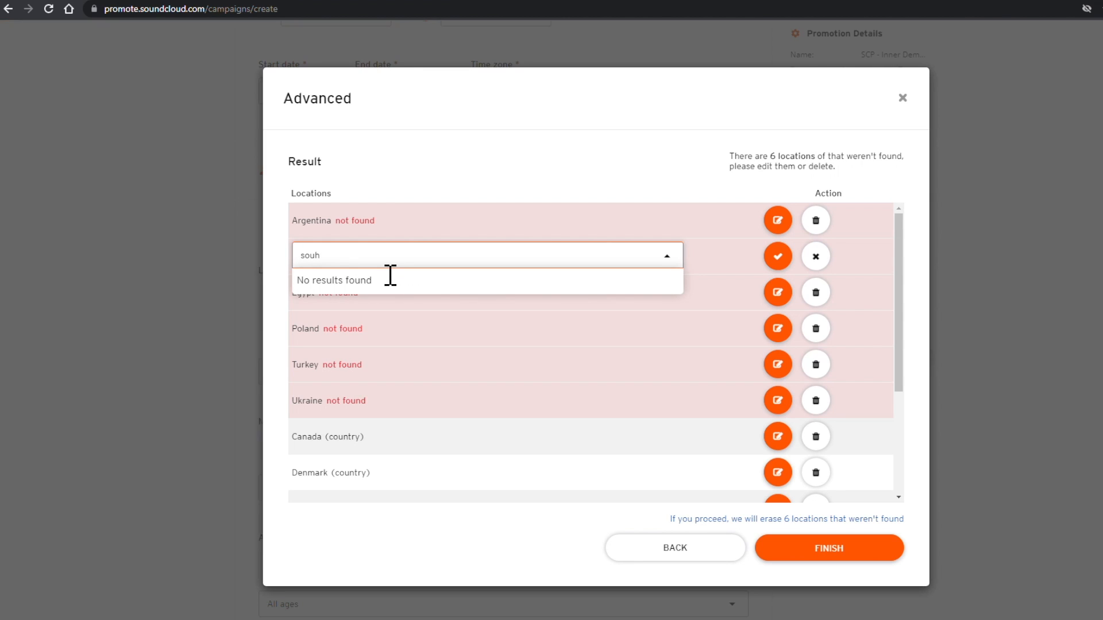
pyautogui.write('ame')
pyautogui.click(501, 281)
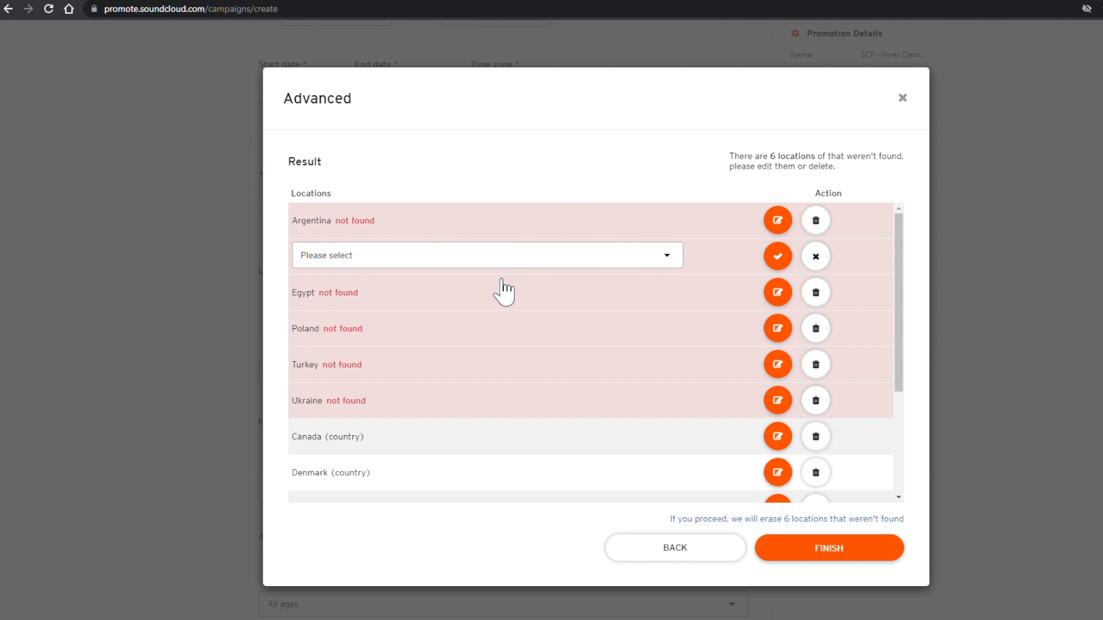
pyautogui.click(816, 257)
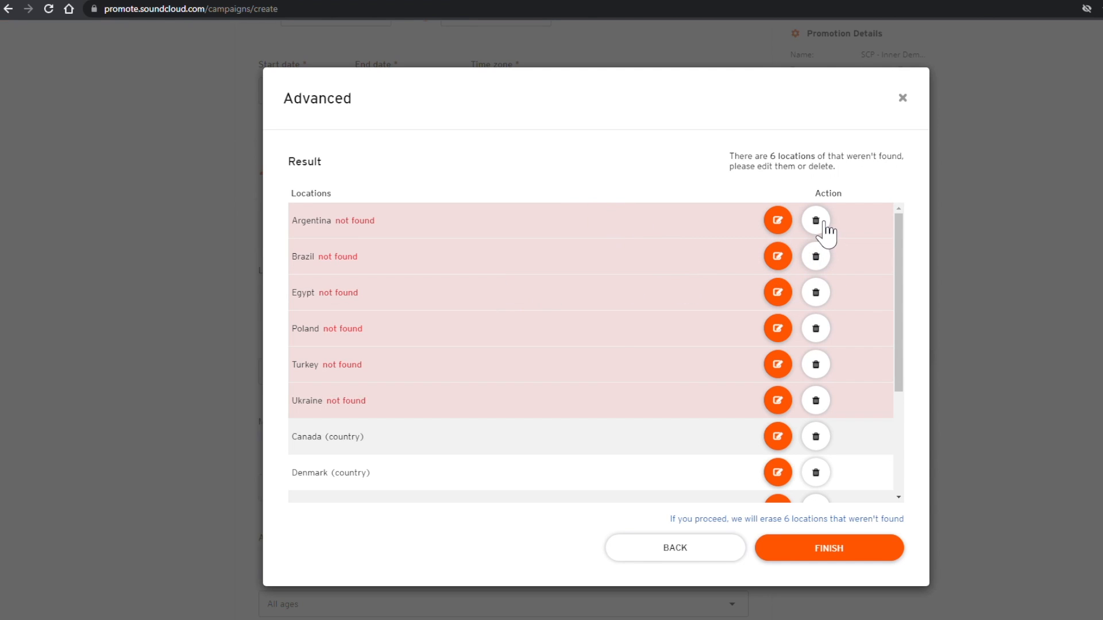
# Step: Delete the not-found countries and apply the seven found ones as target locations
pyautogui.click(825, 228)
pyautogui.click(826, 227)
pyautogui.click(826, 227)
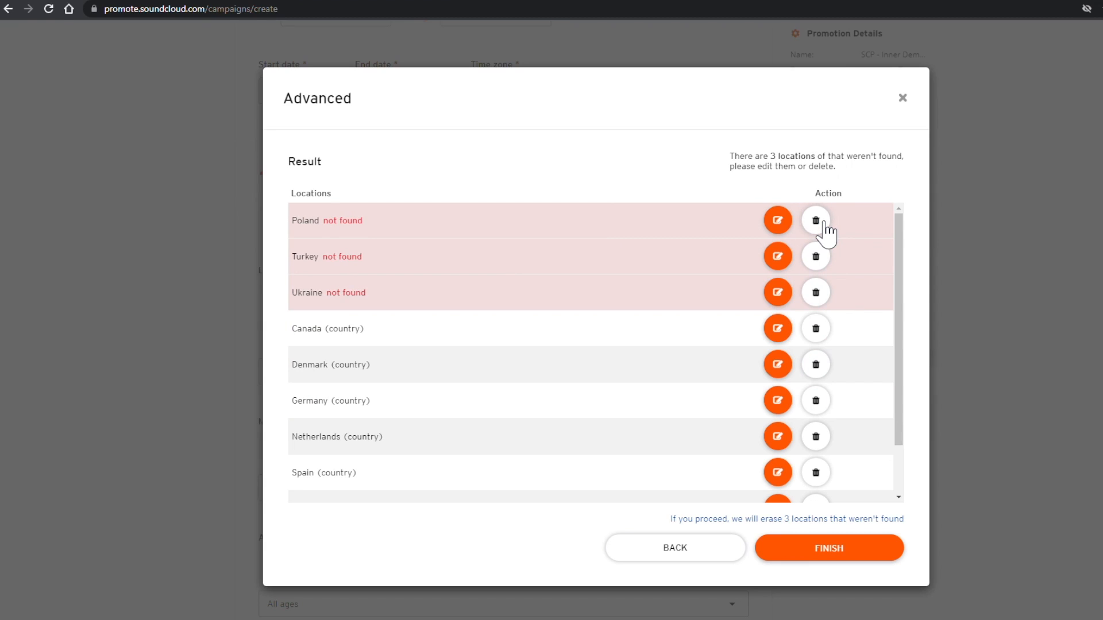
pyautogui.click(825, 228)
pyautogui.click(826, 228)
pyautogui.click(825, 227)
pyautogui.click(829, 545)
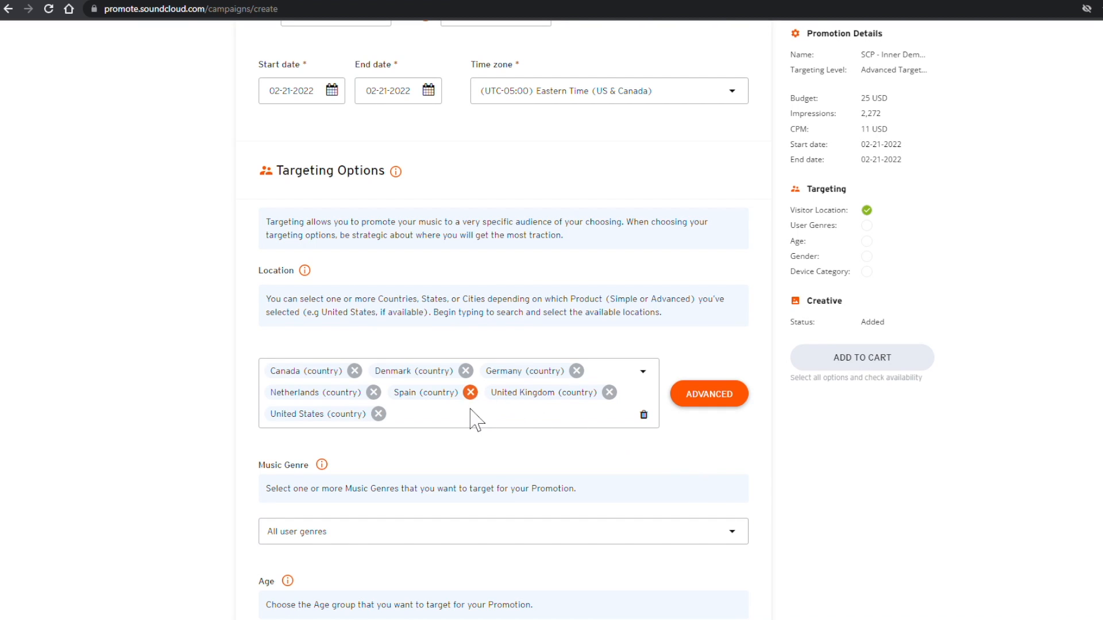
# Step: Add Australia and further countries to the target locations
pyautogui.click(452, 416)
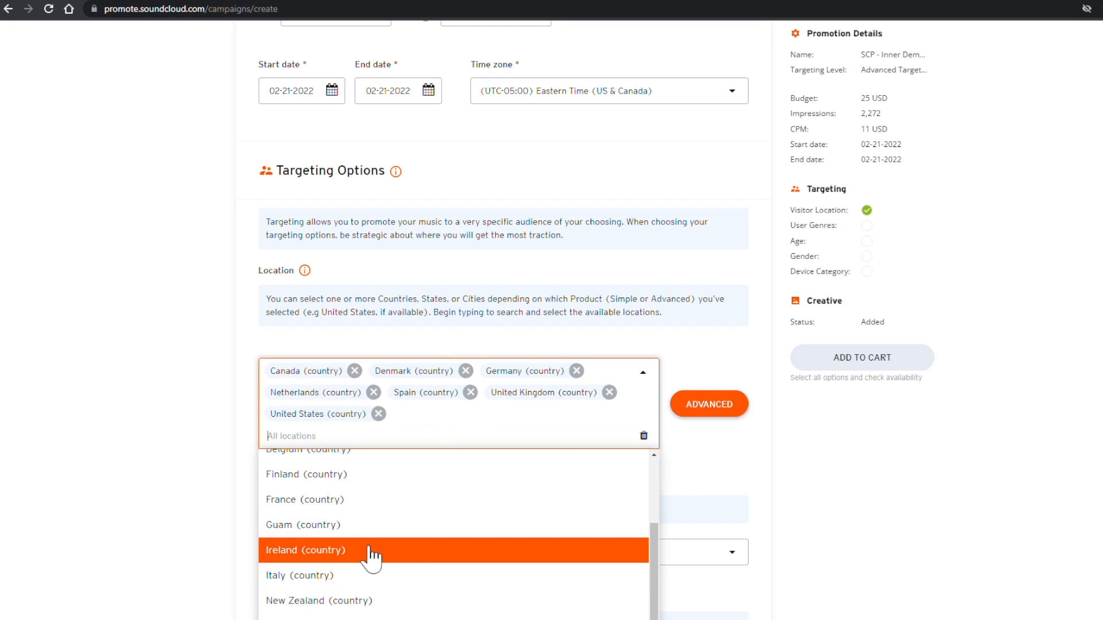
pyautogui.scroll(-4, 370, 554)
pyautogui.scroll(5, 351, 432)
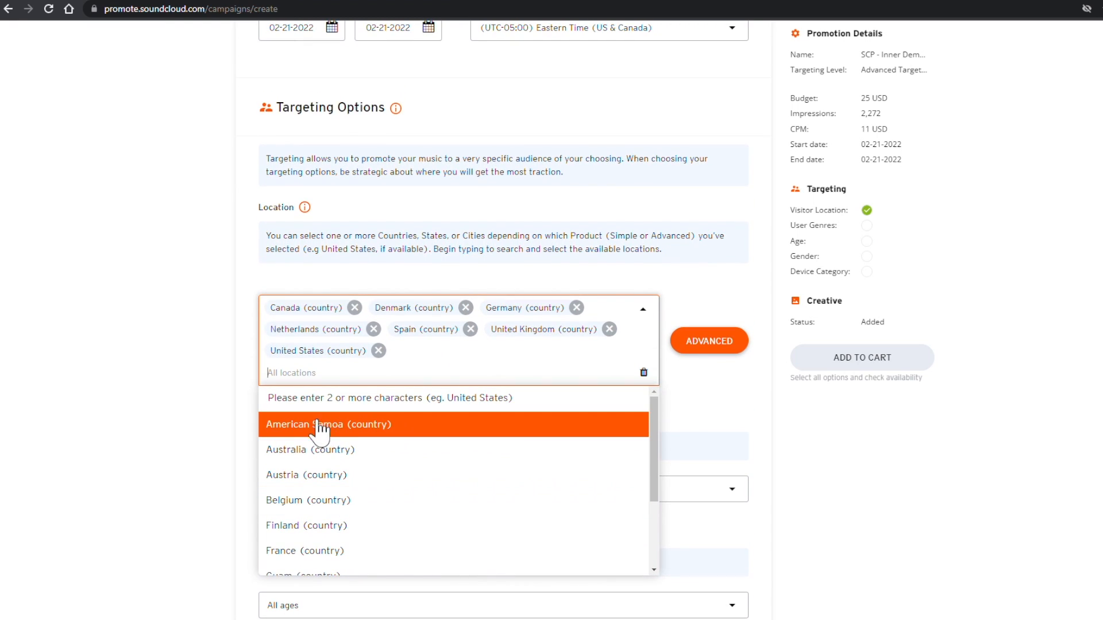
pyautogui.click(323, 454)
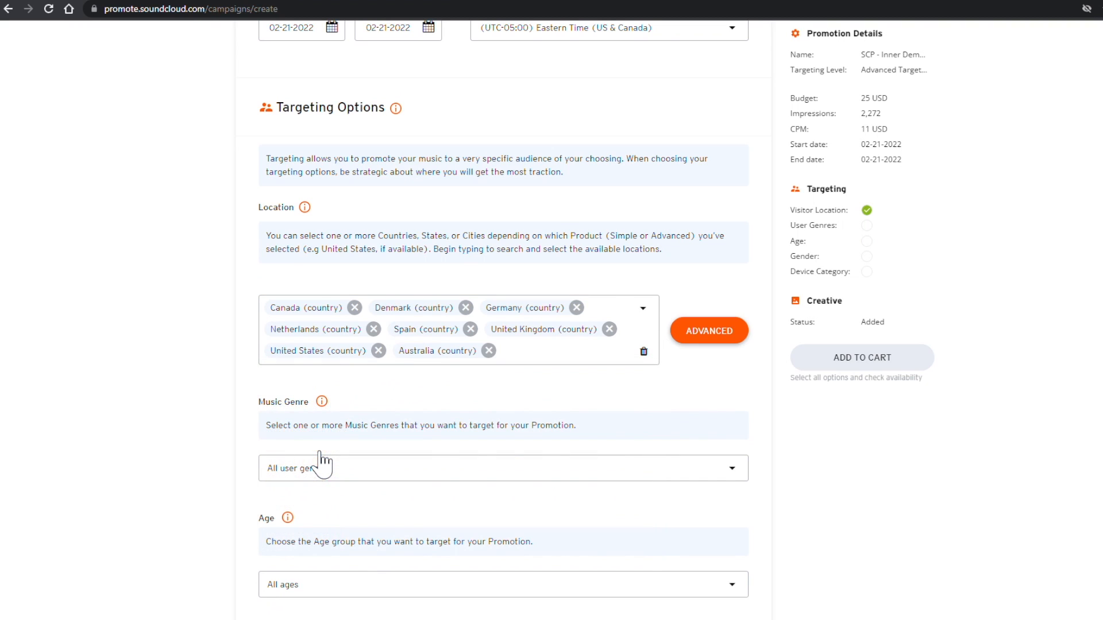
pyautogui.click(534, 361)
pyautogui.scroll(-2, 370, 455)
pyautogui.scroll(-1, 330, 506)
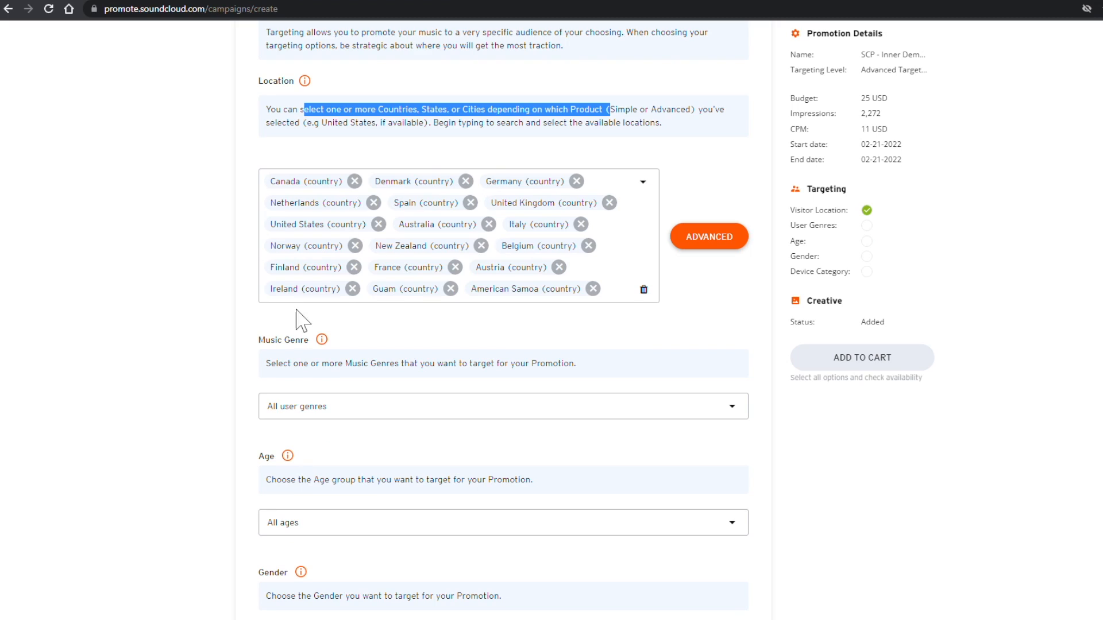
# Step: Target the Techno music genre
pyautogui.click(321, 406)
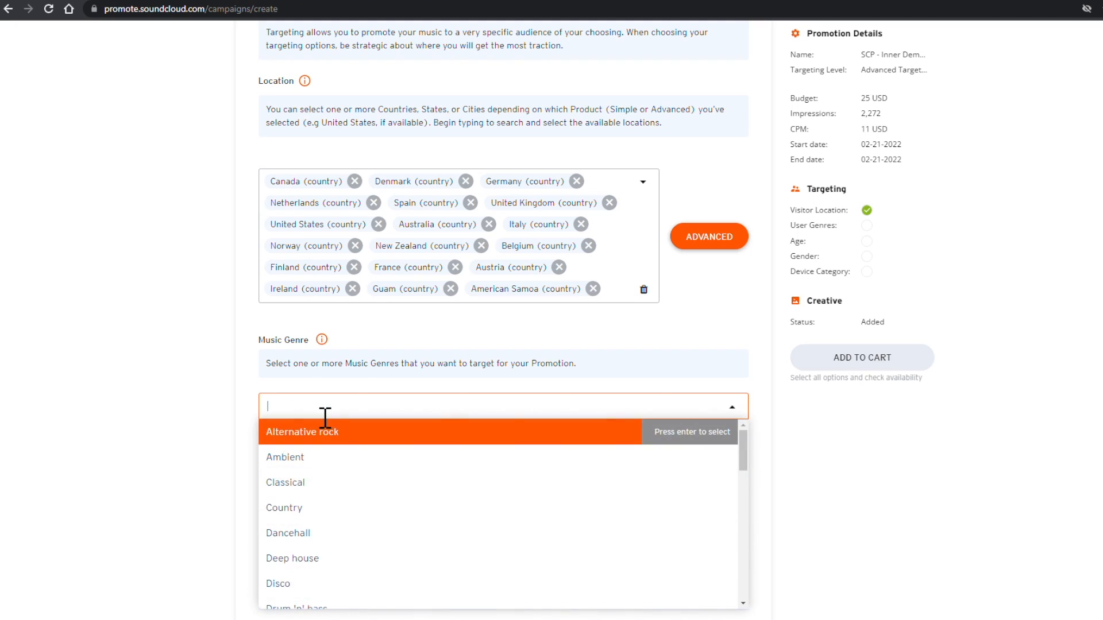
pyautogui.scroll(-3, 369, 517)
pyautogui.scroll(-5, 371, 520)
pyautogui.scroll(-3, 370, 519)
pyautogui.scroll(-1, 371, 520)
pyautogui.scroll(5, 327, 391)
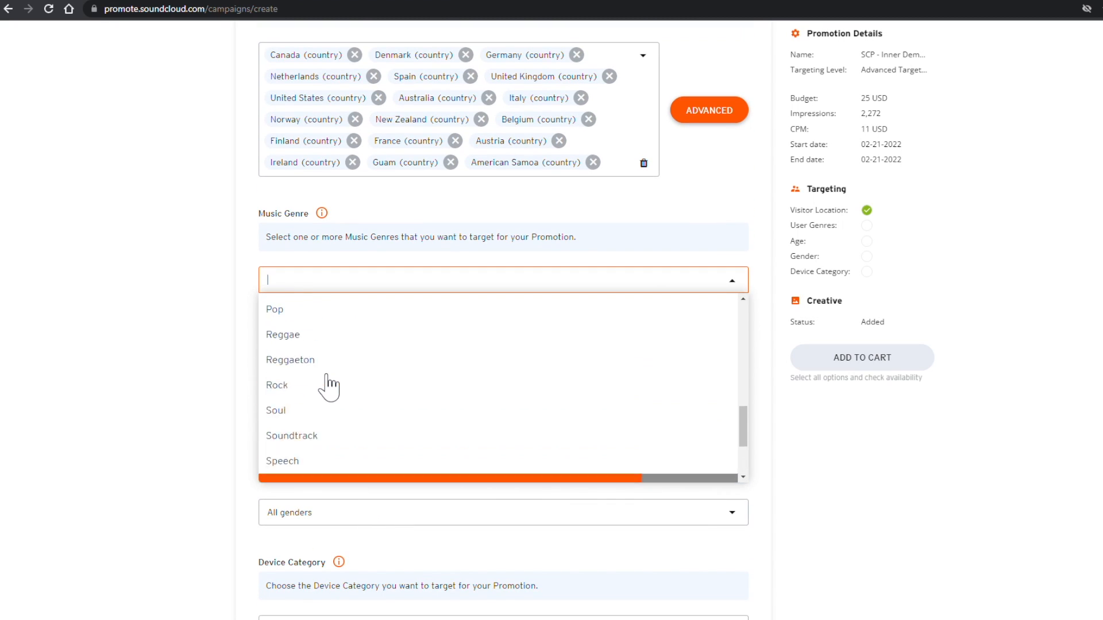
pyautogui.scroll(-4, 322, 388)
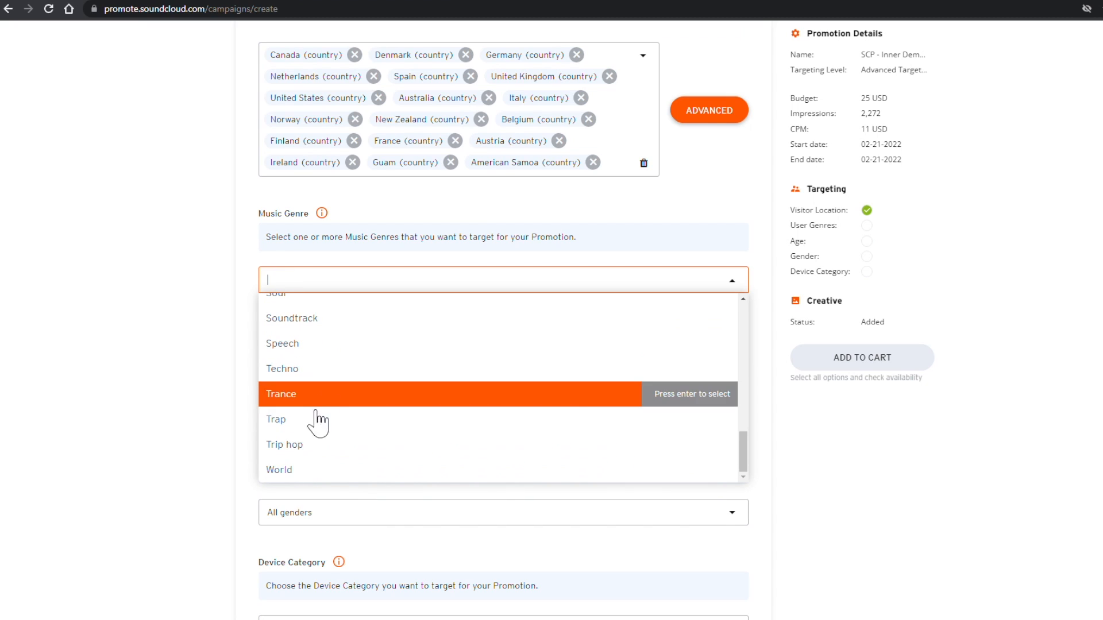
pyautogui.click(322, 391)
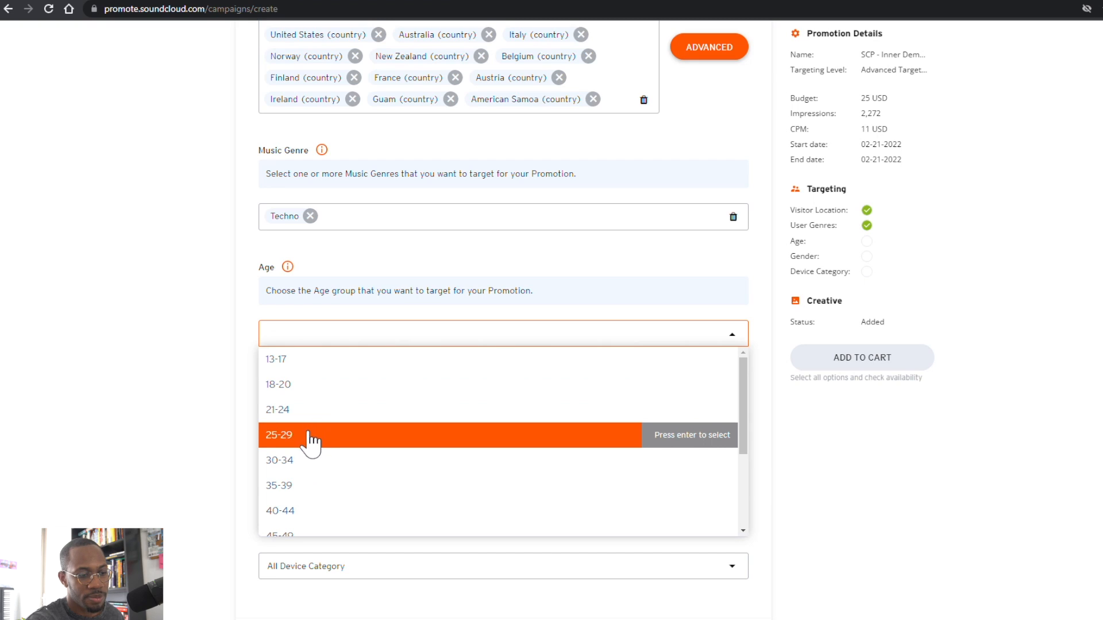
# Step: Target the 18-20, 21-24, 25-29, 30-34 and 35-39 age groups
pyautogui.click(313, 438)
pyautogui.click(300, 412)
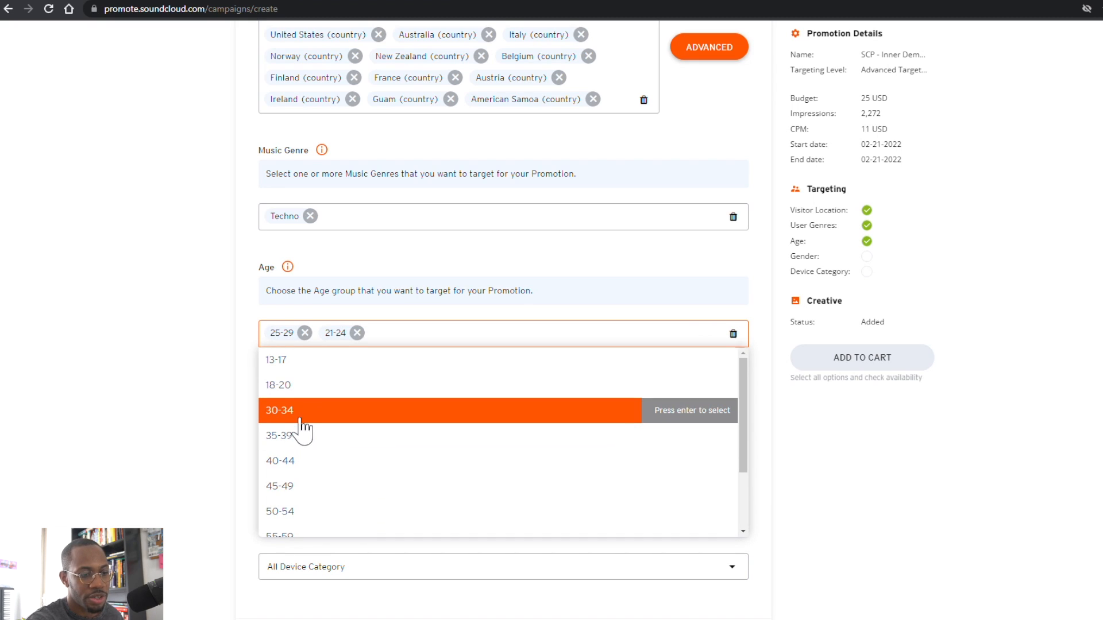
pyautogui.click(299, 415)
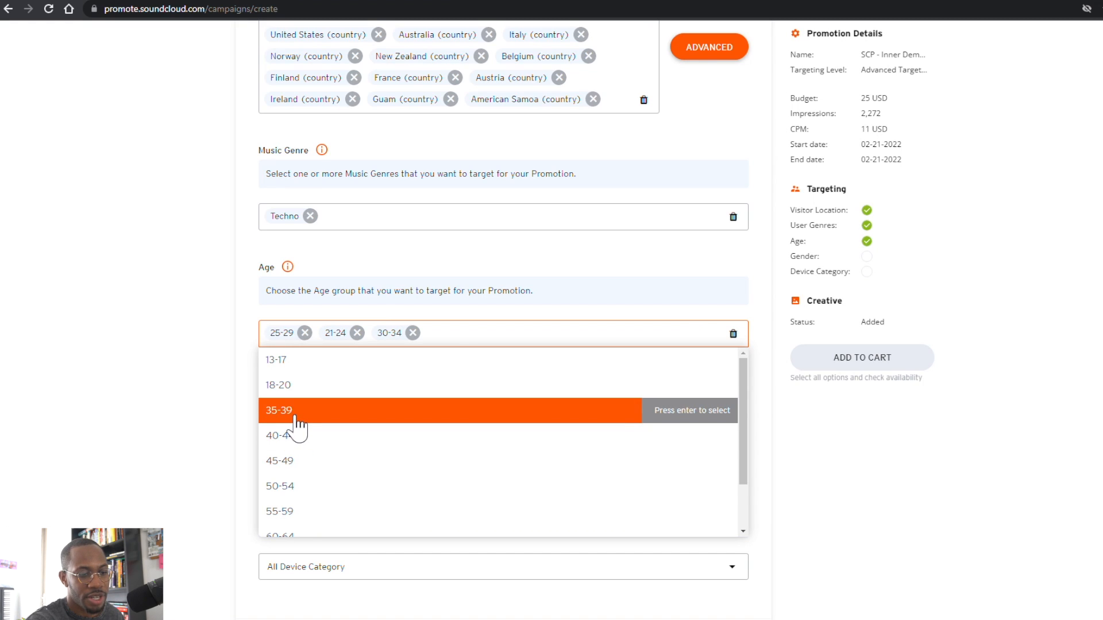
pyautogui.click(298, 419)
pyautogui.click(286, 389)
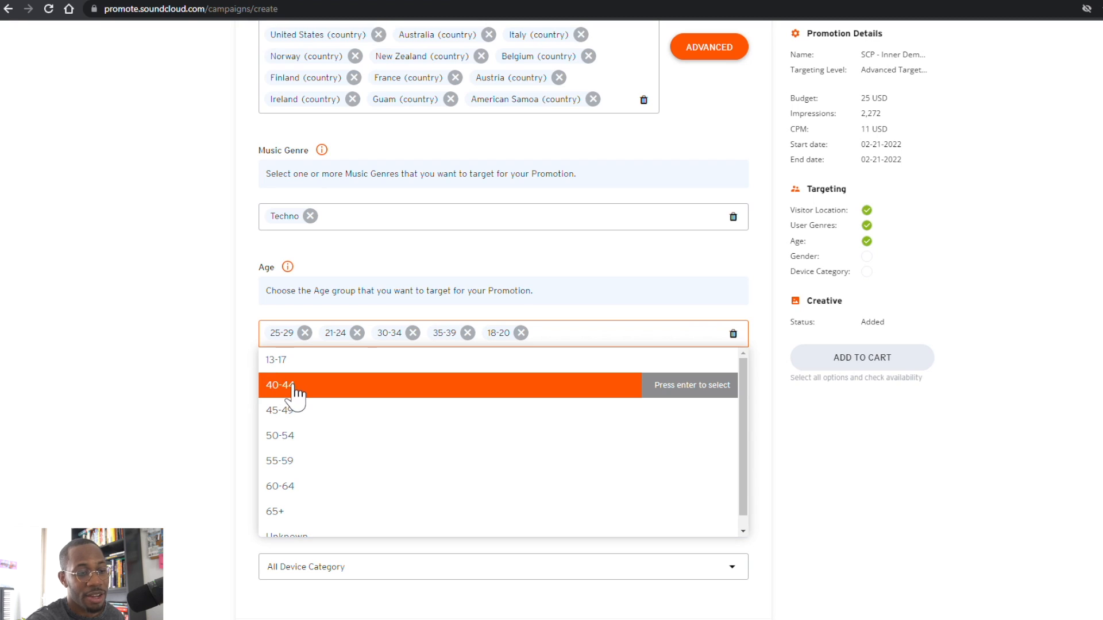
pyautogui.click(210, 383)
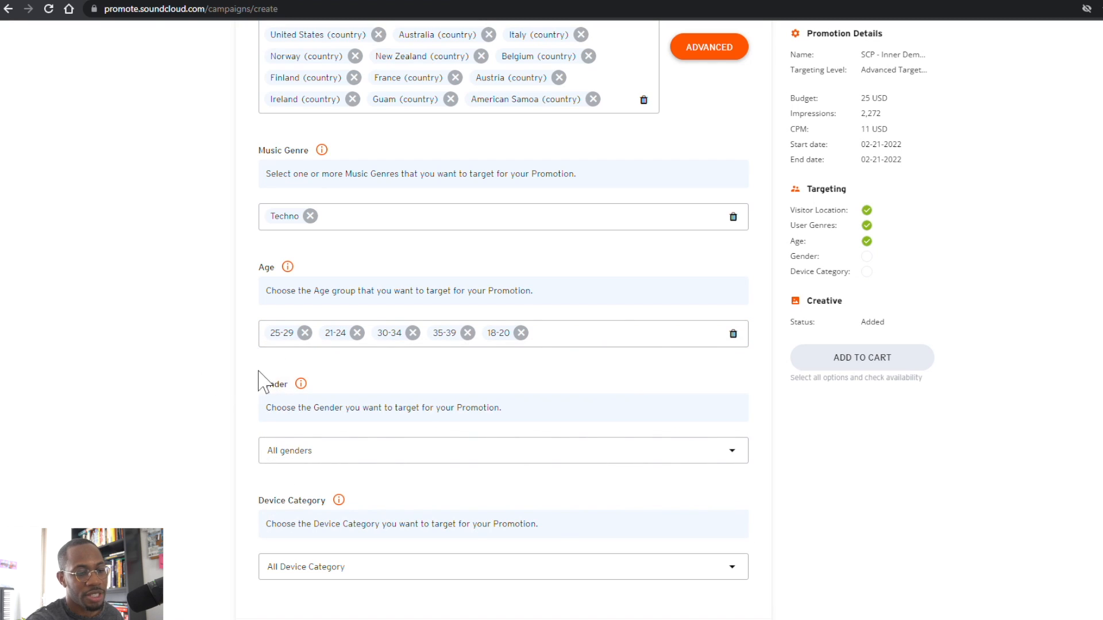
# Step: Target both Female and Male listeners
pyautogui.click(330, 450)
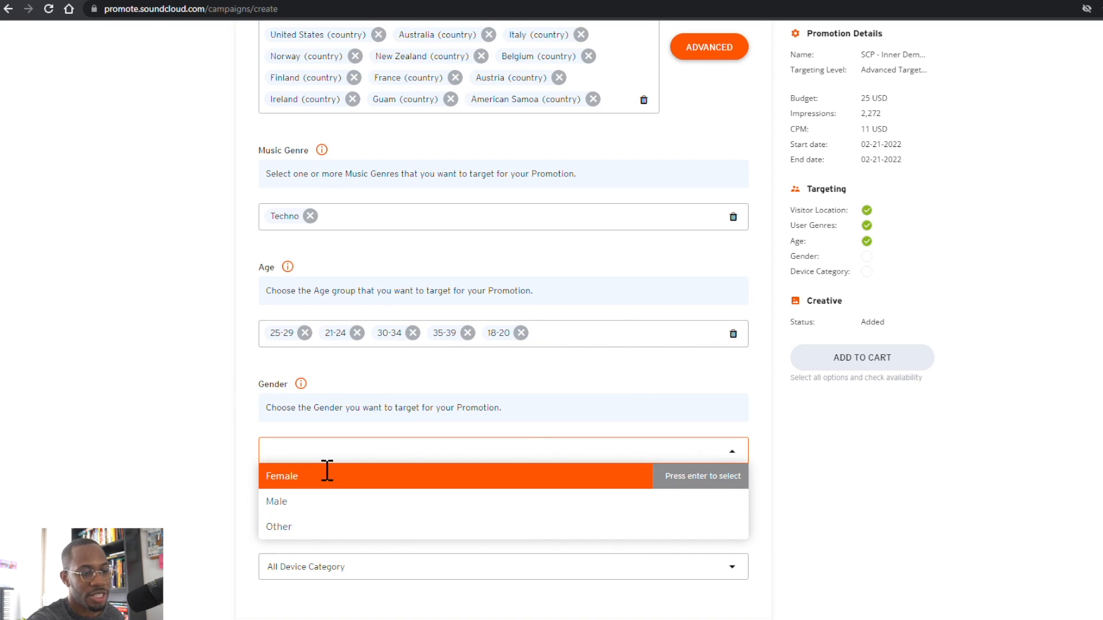
pyautogui.press('Return')
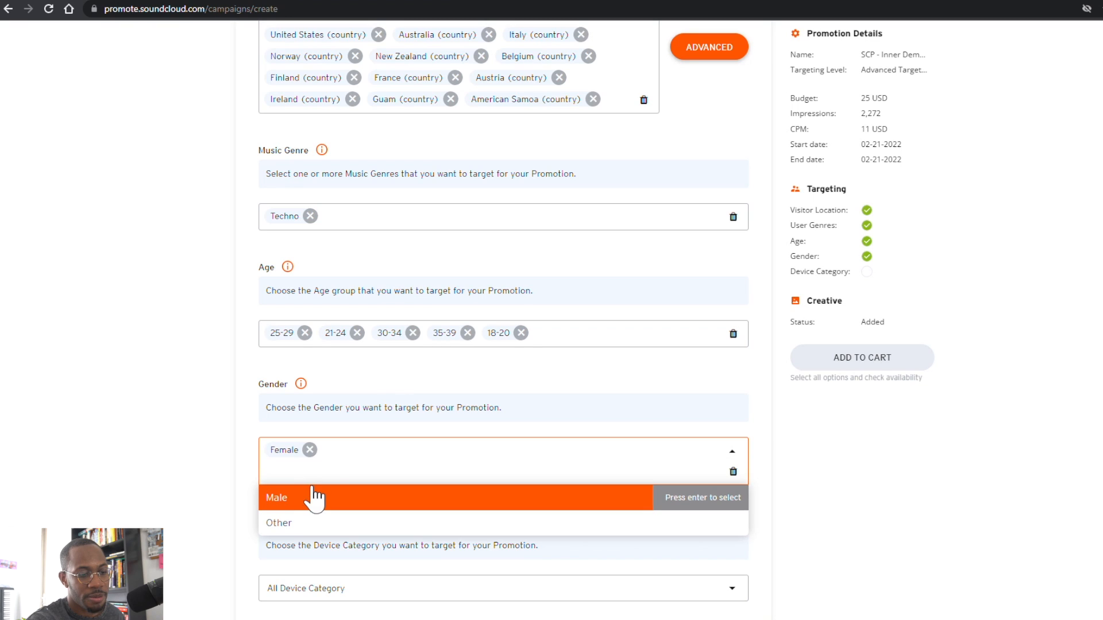
pyautogui.click(310, 510)
pyautogui.click(216, 433)
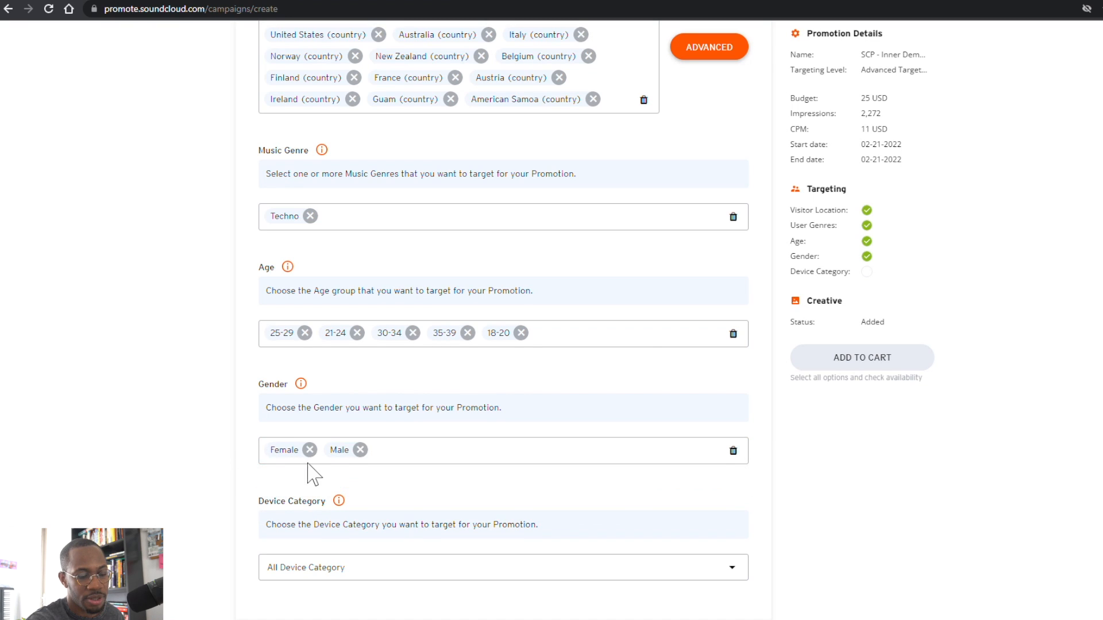
pyautogui.scroll(-2, 315, 475)
pyautogui.click(309, 447)
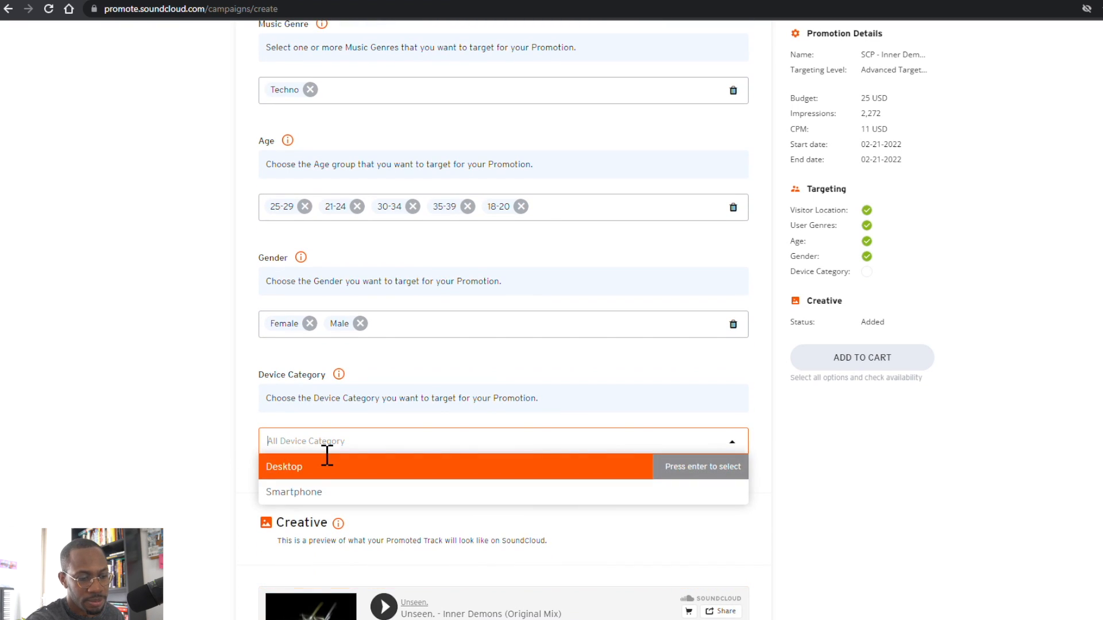
# Step: Target the Desktop and Smartphone device categories
pyautogui.click(297, 474)
pyautogui.click(300, 488)
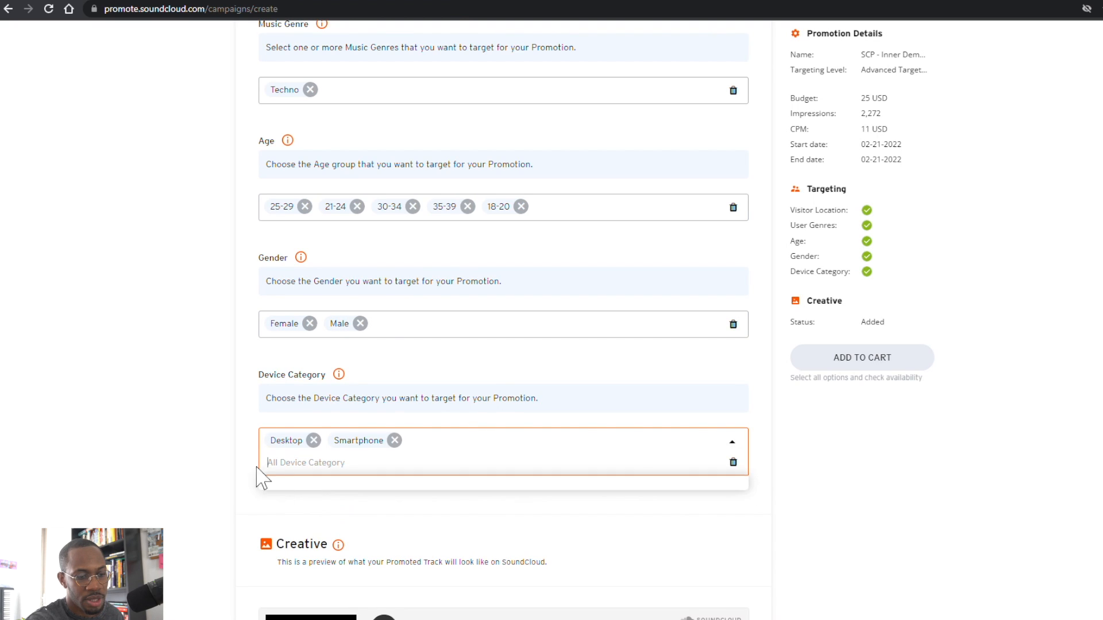
pyautogui.click(246, 446)
# Step: Review the form and check availability: 2,272 impressions, with 43,626 available
pyautogui.scroll(-5, 240, 447)
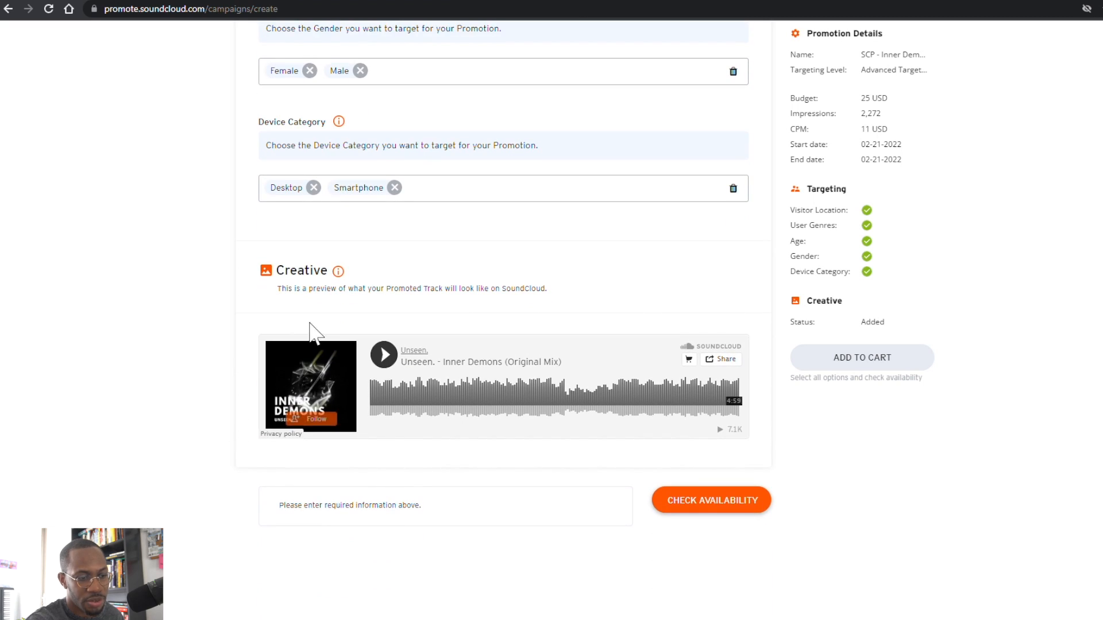
pyautogui.moveTo(293, 291); pyautogui.dragTo(529, 306)
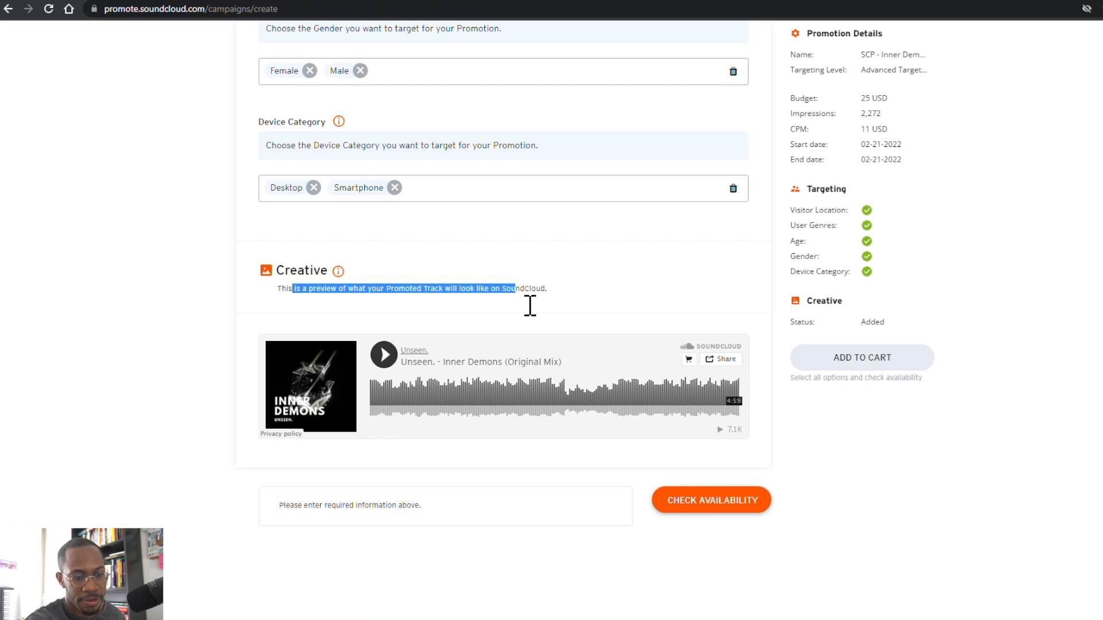
pyautogui.click(546, 305)
pyautogui.scroll(-2, 539, 308)
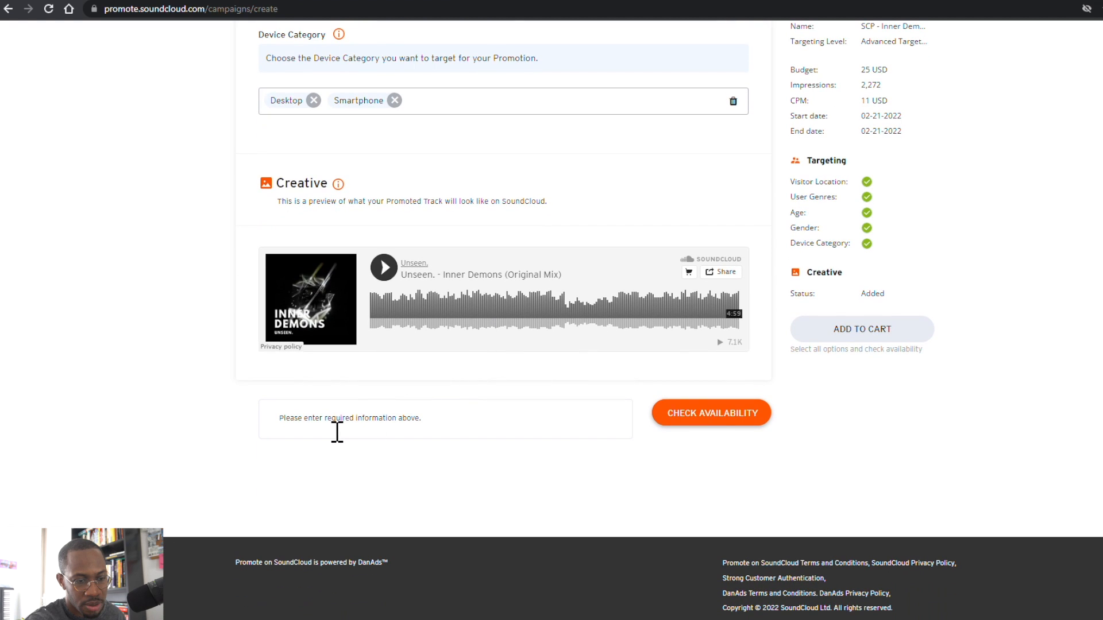
pyautogui.scroll(12, 370, 368)
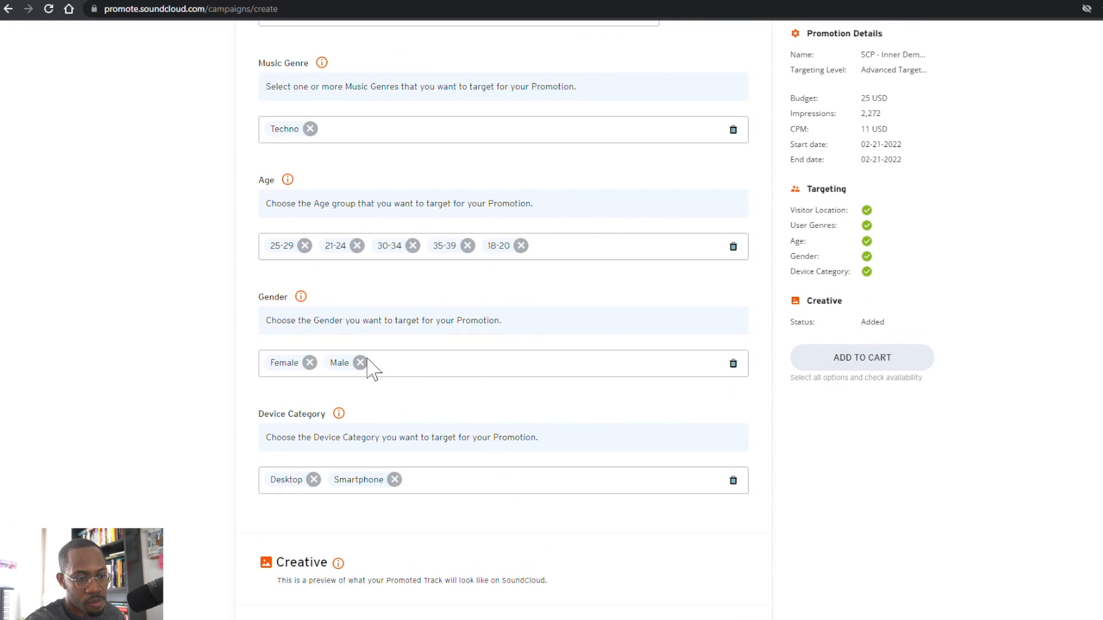
pyautogui.scroll(6, 305, 350)
pyautogui.scroll(8, 244, 333)
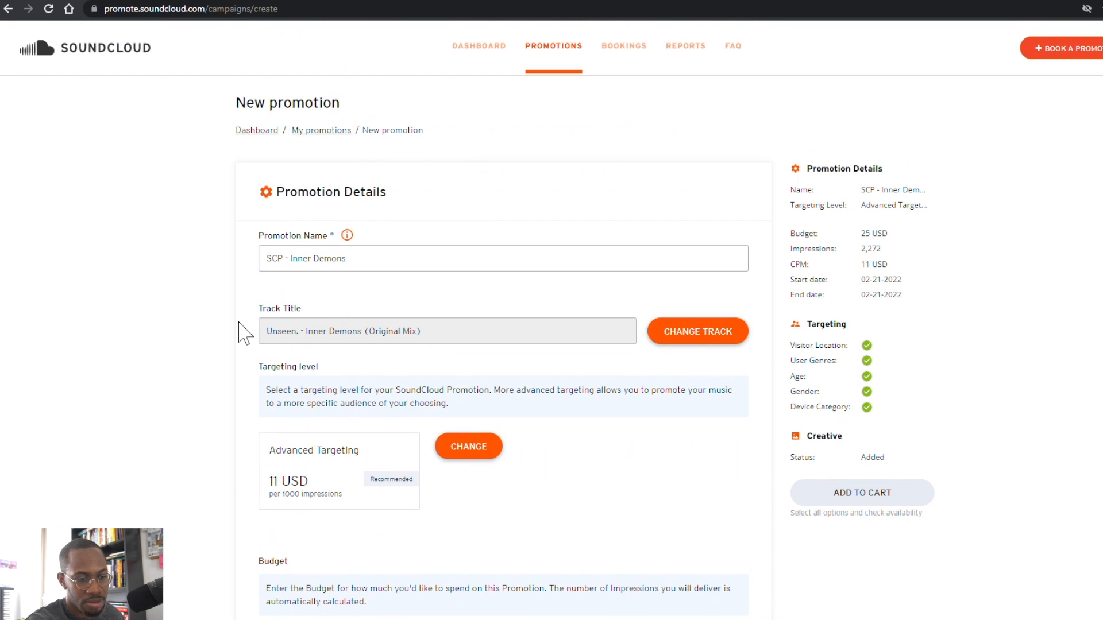
pyautogui.scroll(-12, 241, 330)
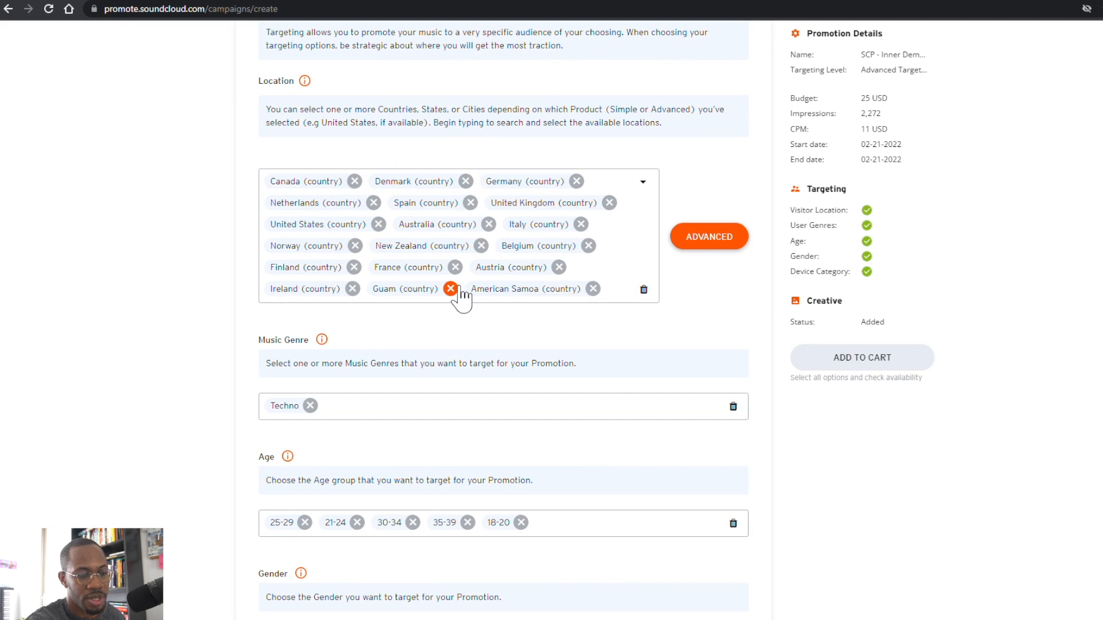
pyautogui.scroll(-10, 517, 394)
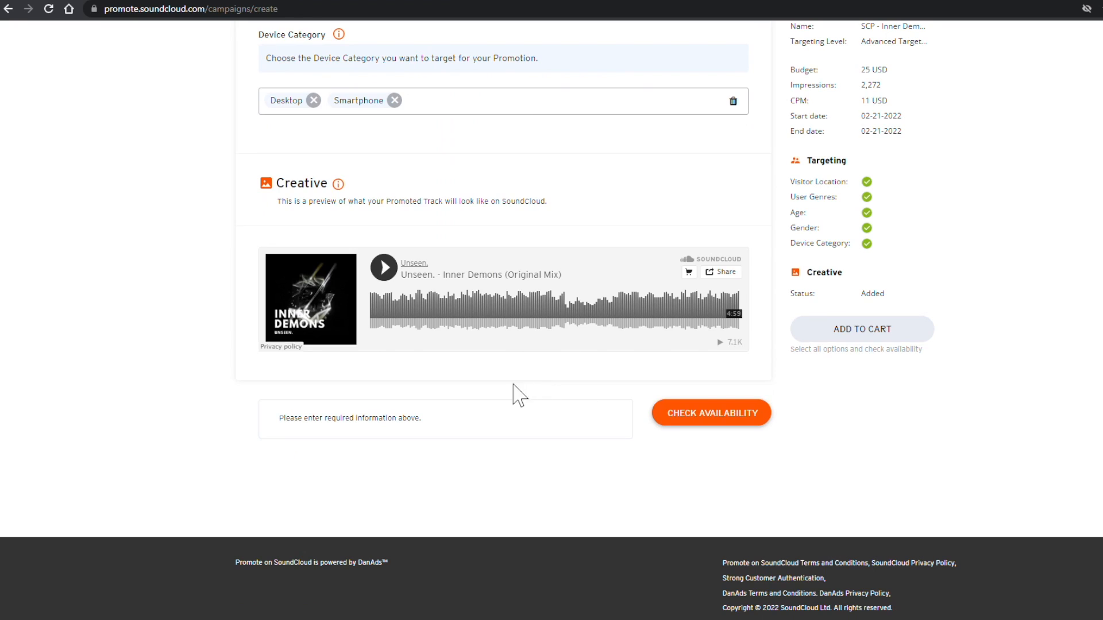
pyautogui.scroll(5, 460, 415)
pyautogui.scroll(-4, 236, 391)
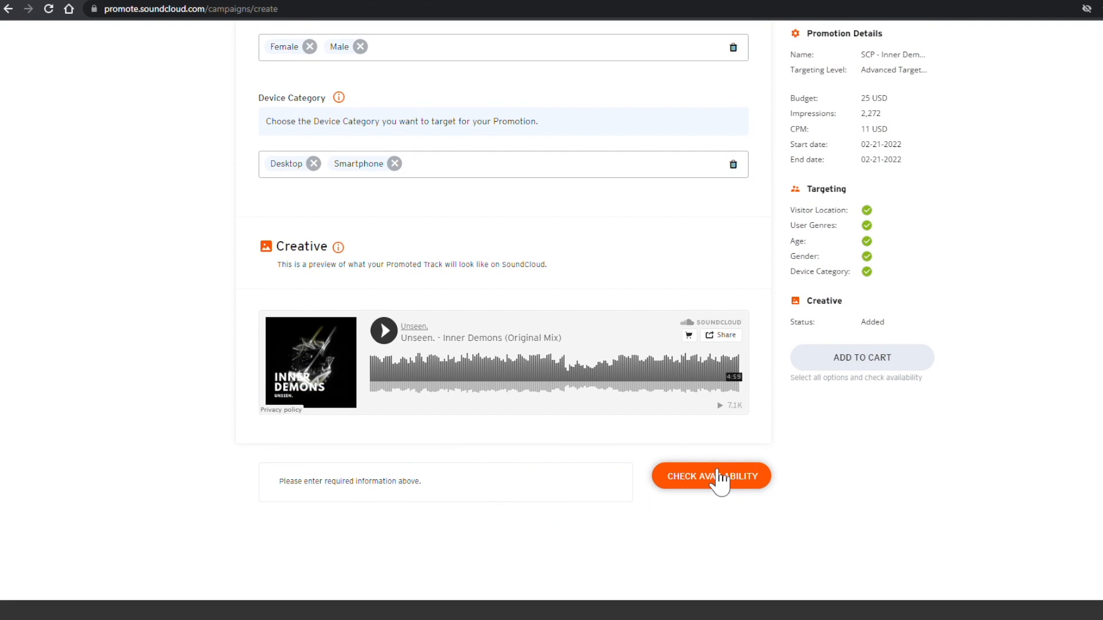
pyautogui.click(718, 476)
pyautogui.moveTo(315, 485); pyautogui.dragTo(541, 520)
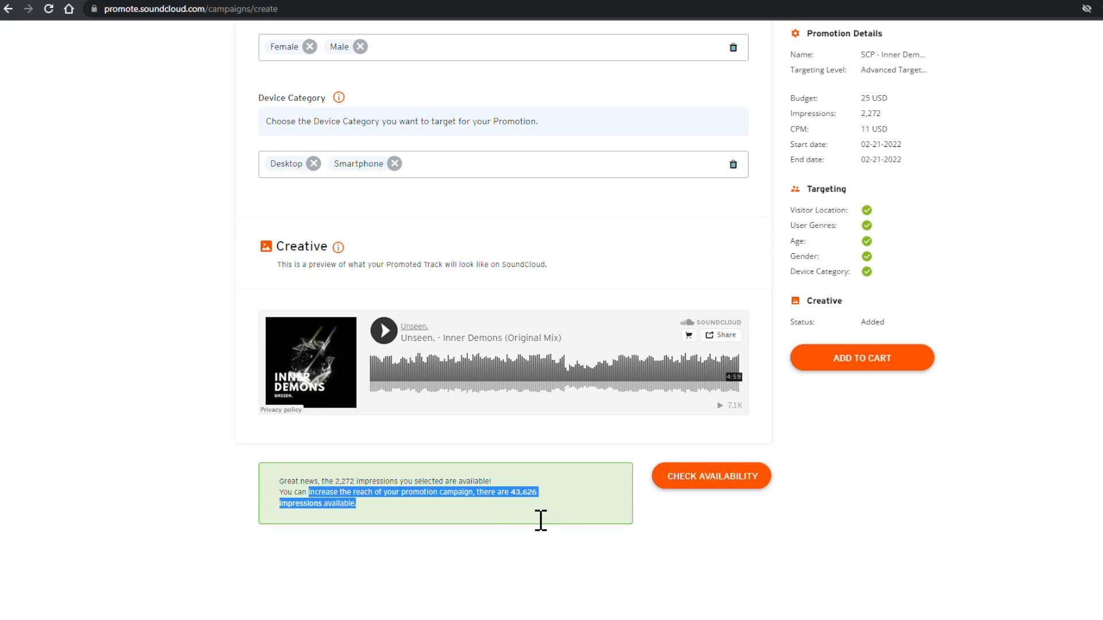
pyautogui.click(392, 504)
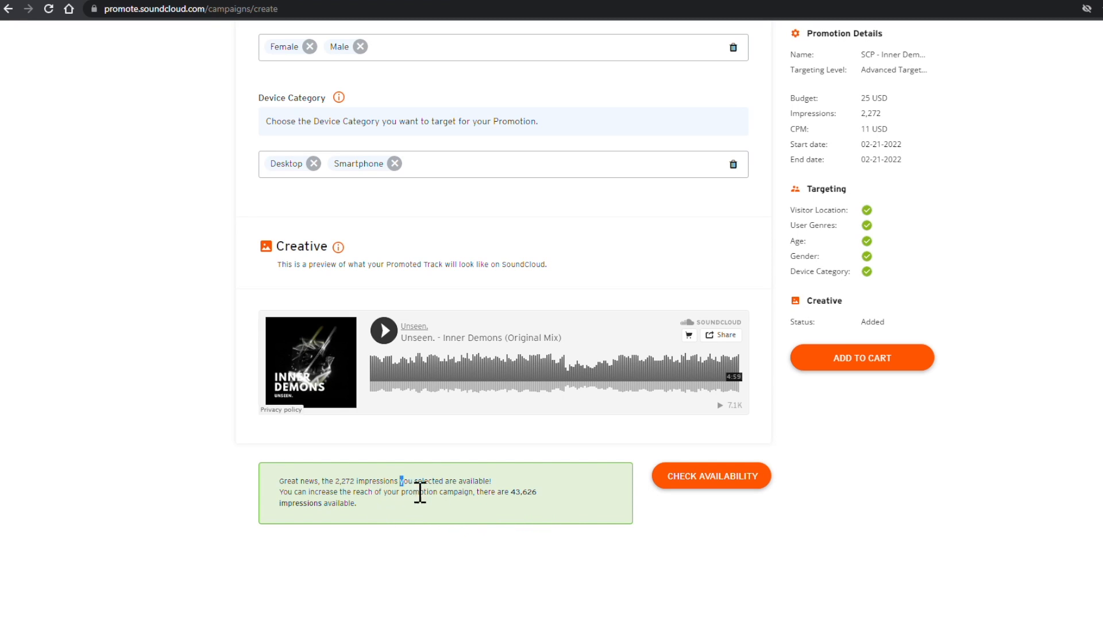
pyautogui.moveTo(420, 493); pyautogui.dragTo(493, 512)
pyautogui.click(457, 506)
pyautogui.scroll(-2, 743, 472)
pyautogui.scroll(12, 778, 483)
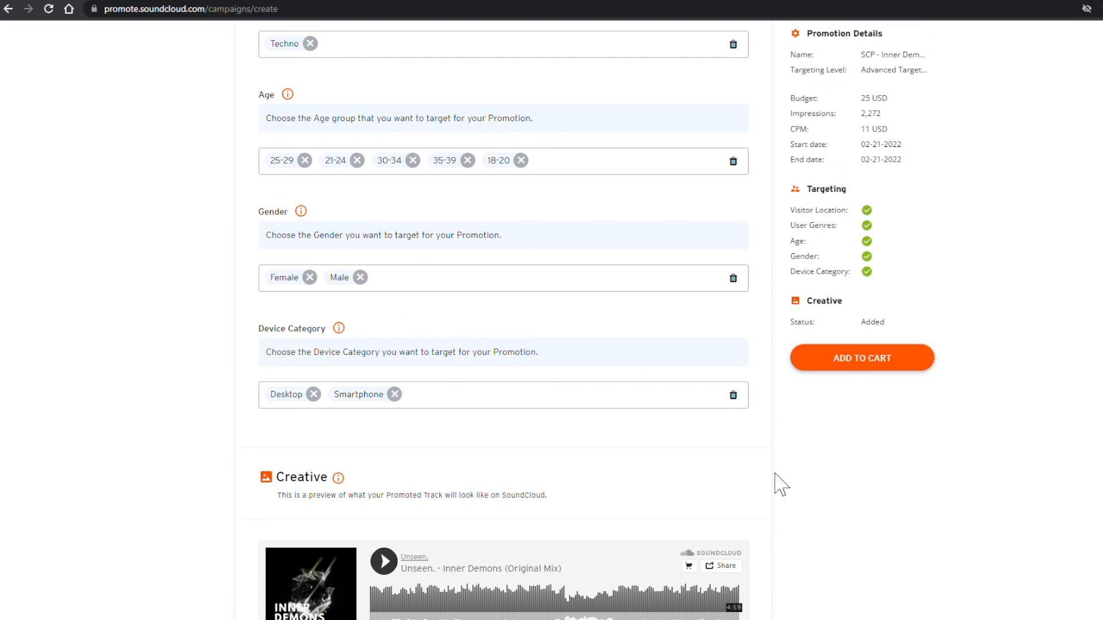
pyautogui.scroll(10, 777, 482)
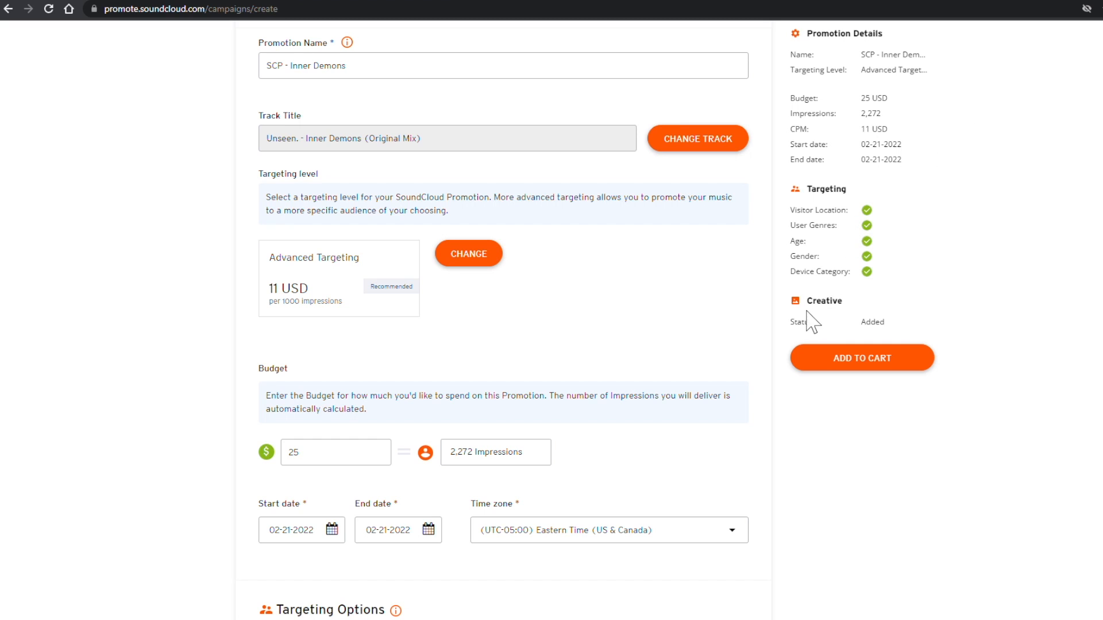
pyautogui.scroll(-5, 808, 333)
pyautogui.scroll(-15, 583, 361)
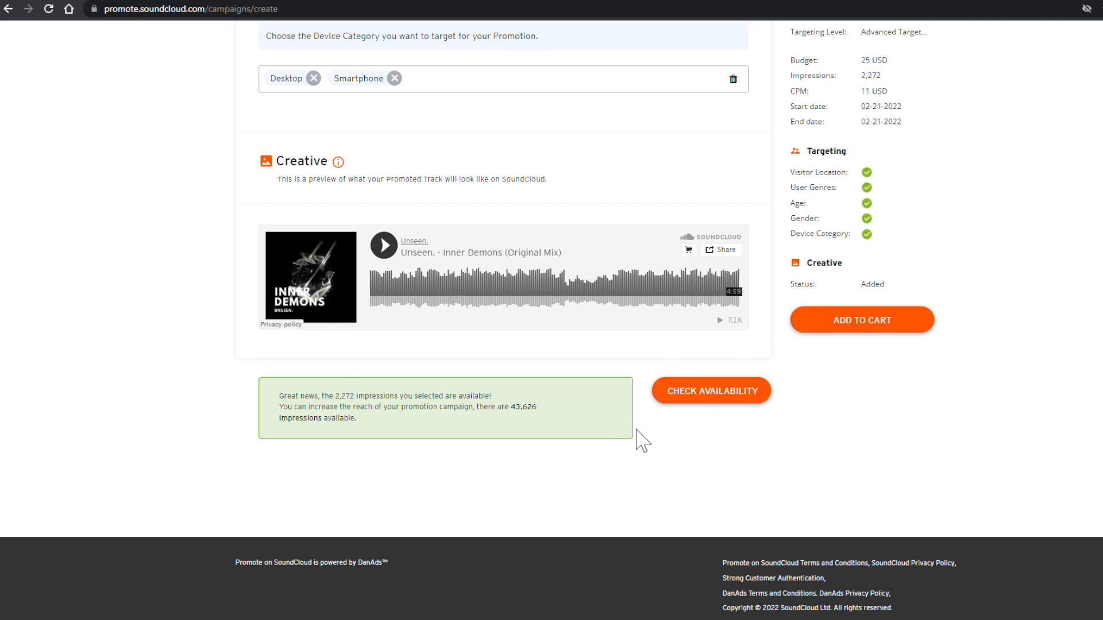
pyautogui.scroll(2, 694, 414)
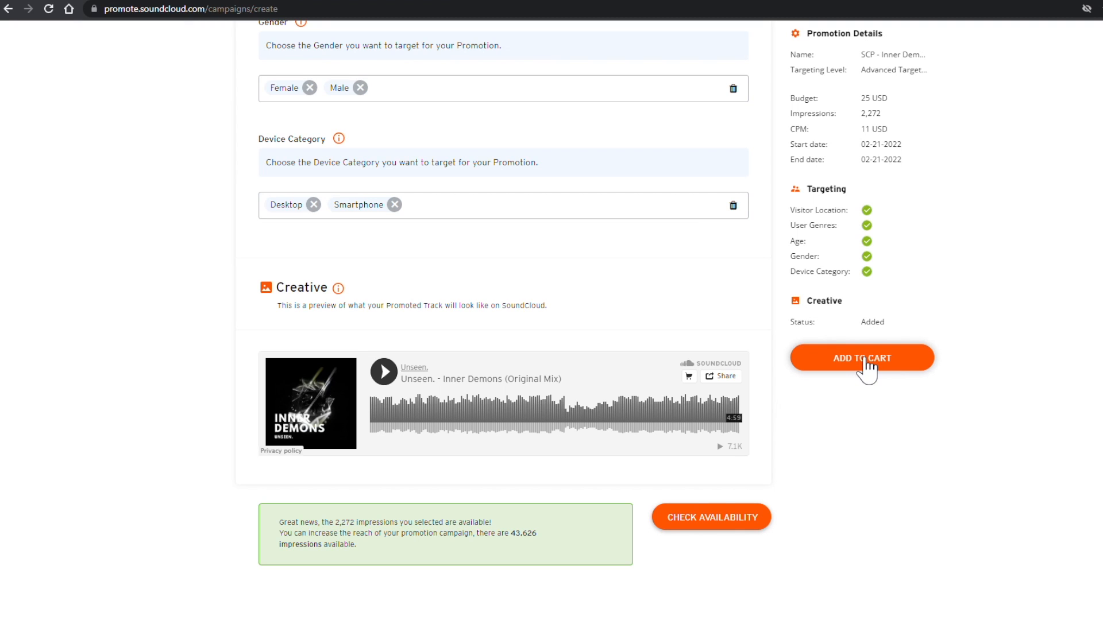
# Step: Add the Inner Demons promotion to the cart, look over its overview, and return to the cart
pyautogui.click(865, 360)
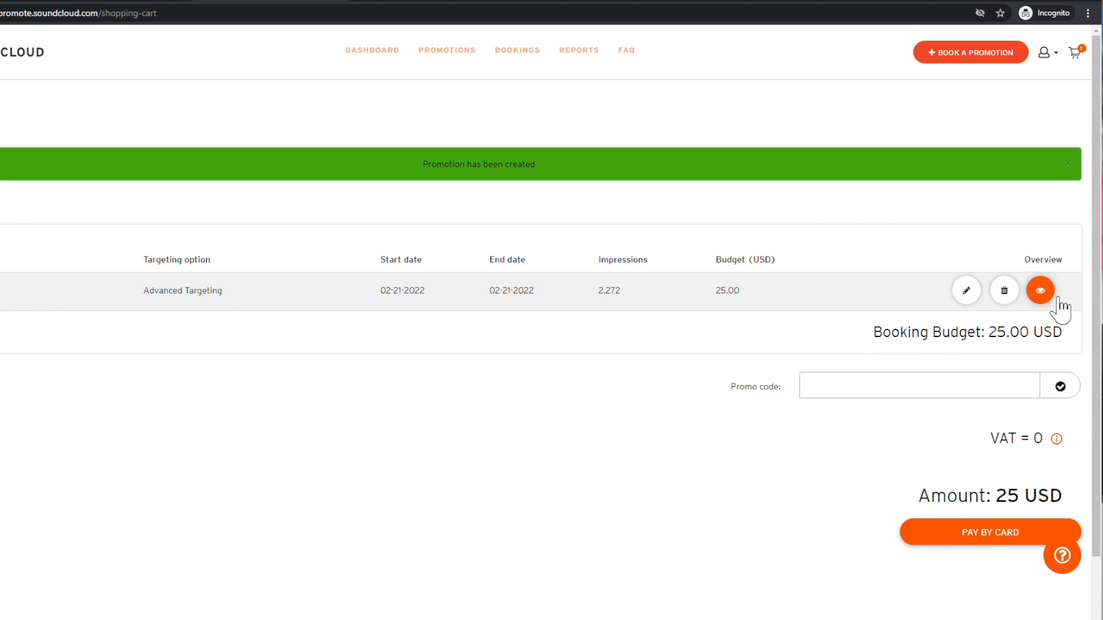
pyautogui.click(1040, 290)
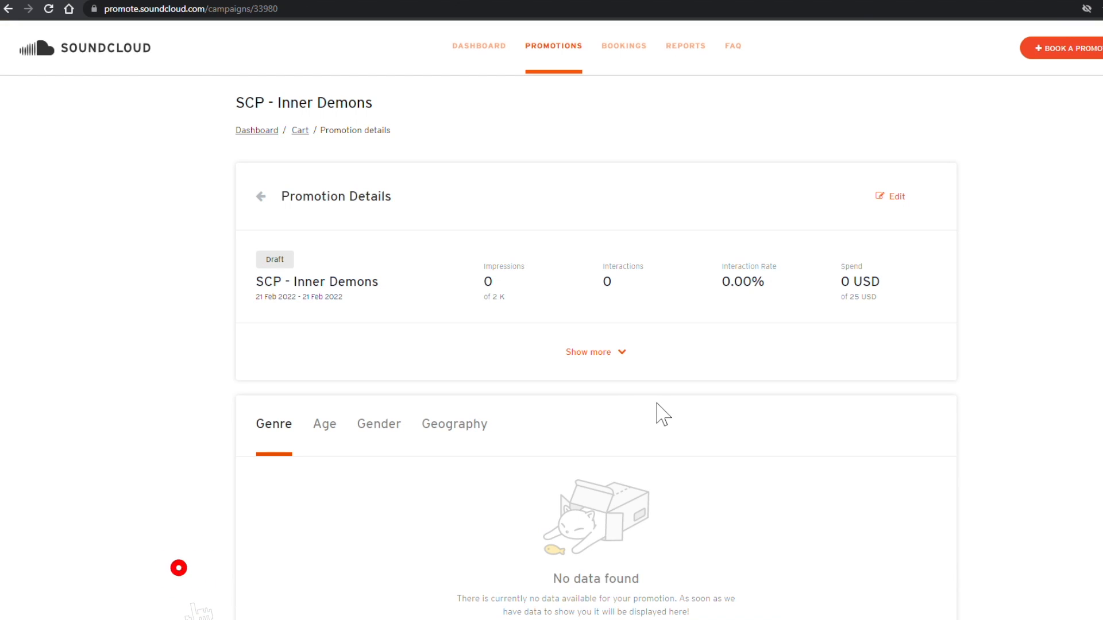
pyautogui.scroll(-3, 619, 380)
pyautogui.scroll(-2, 620, 376)
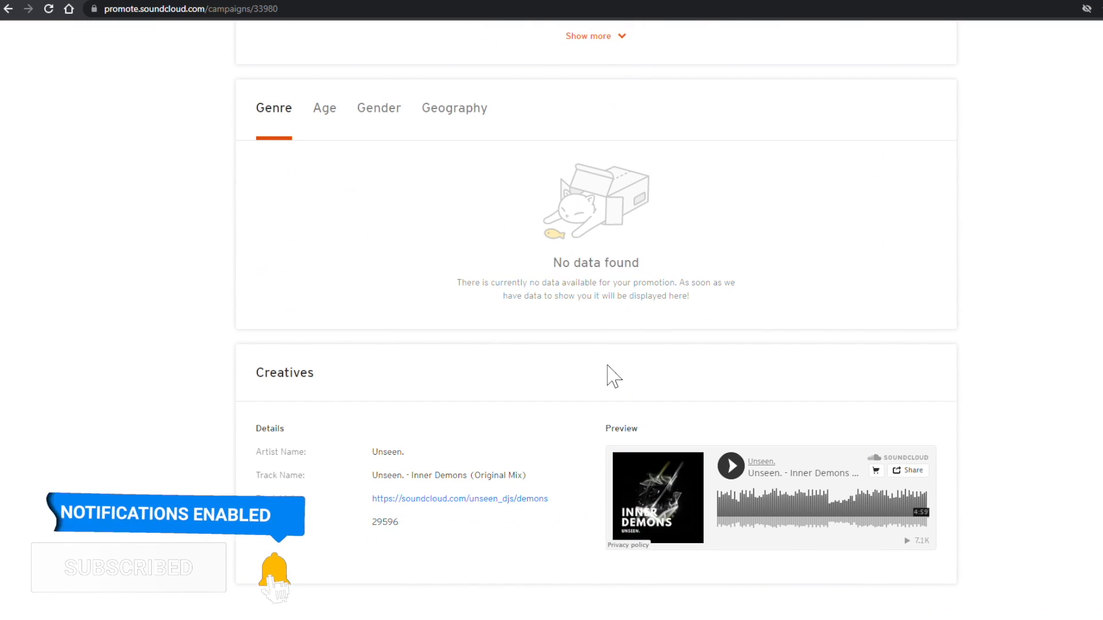
pyautogui.scroll(5, 419, 211)
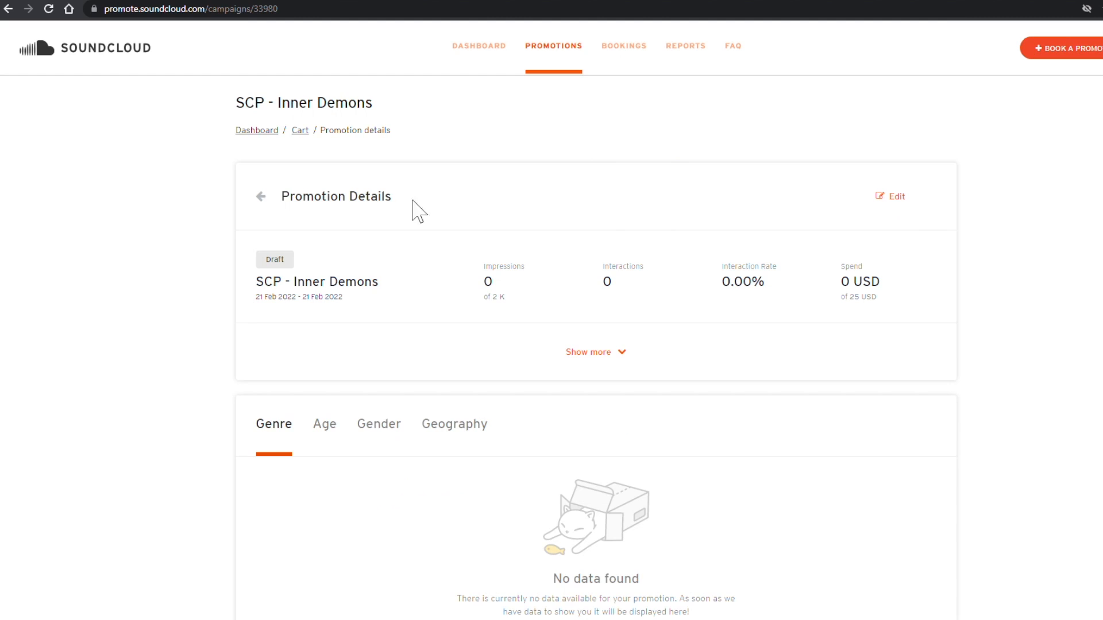
pyautogui.click(264, 199)
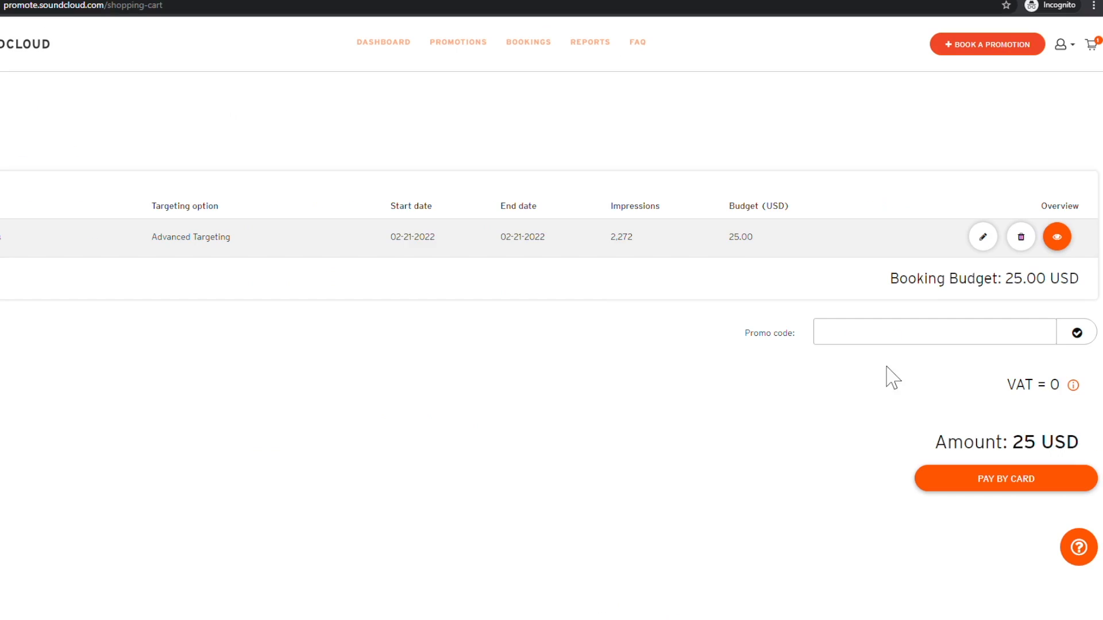
# Step: Autofill and submit the billing details, then pay 25 USD by card for 2,272 impressions
pyautogui.click(999, 479)
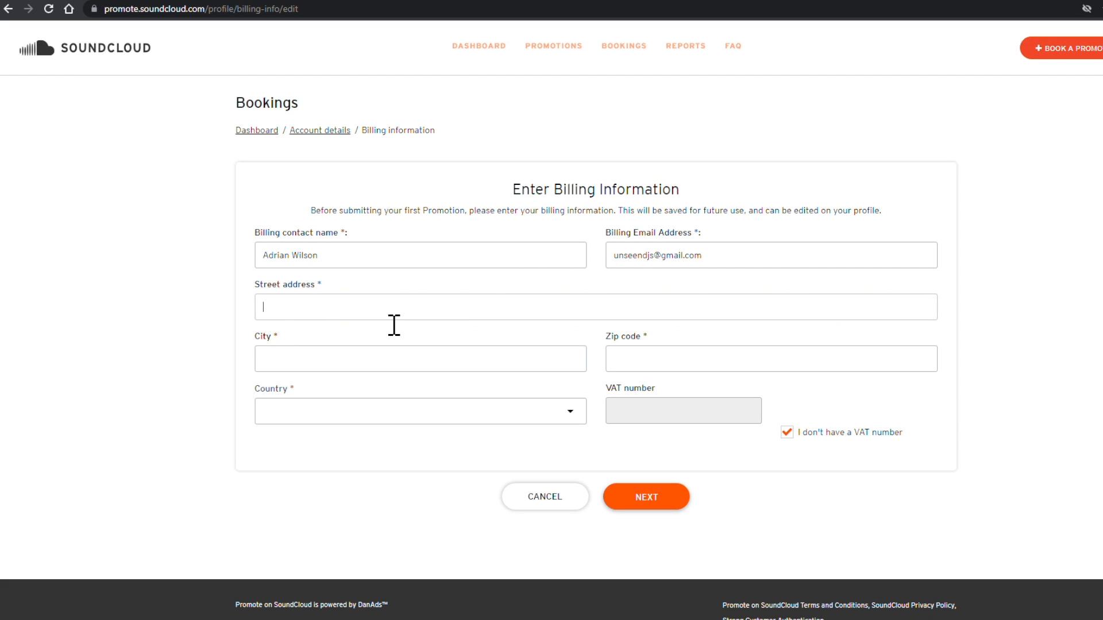
pyautogui.click(327, 342)
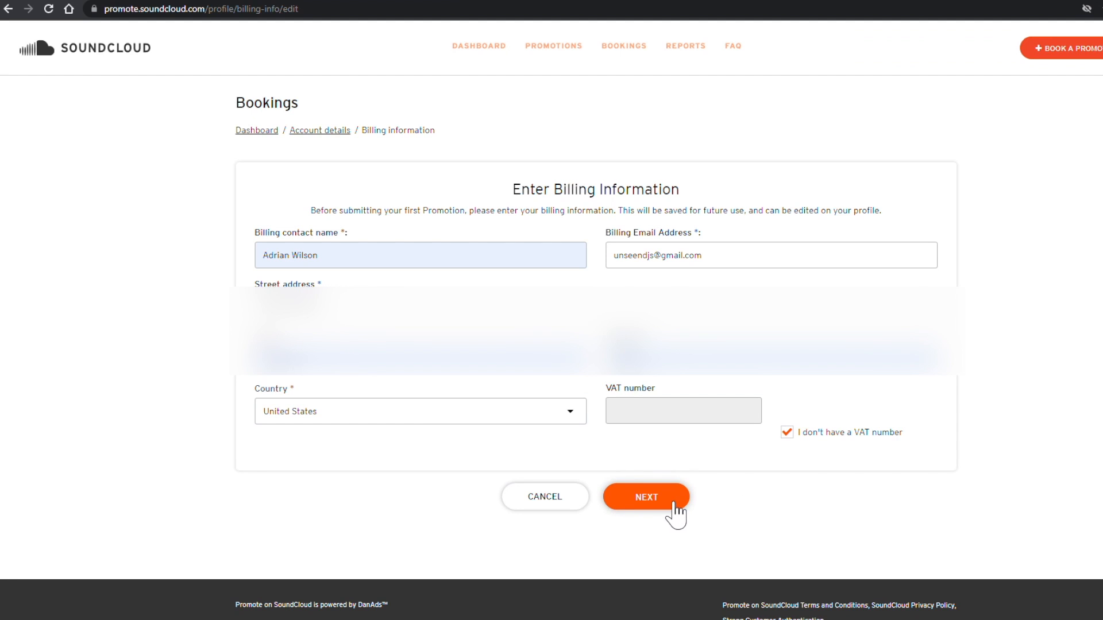
pyautogui.click(673, 506)
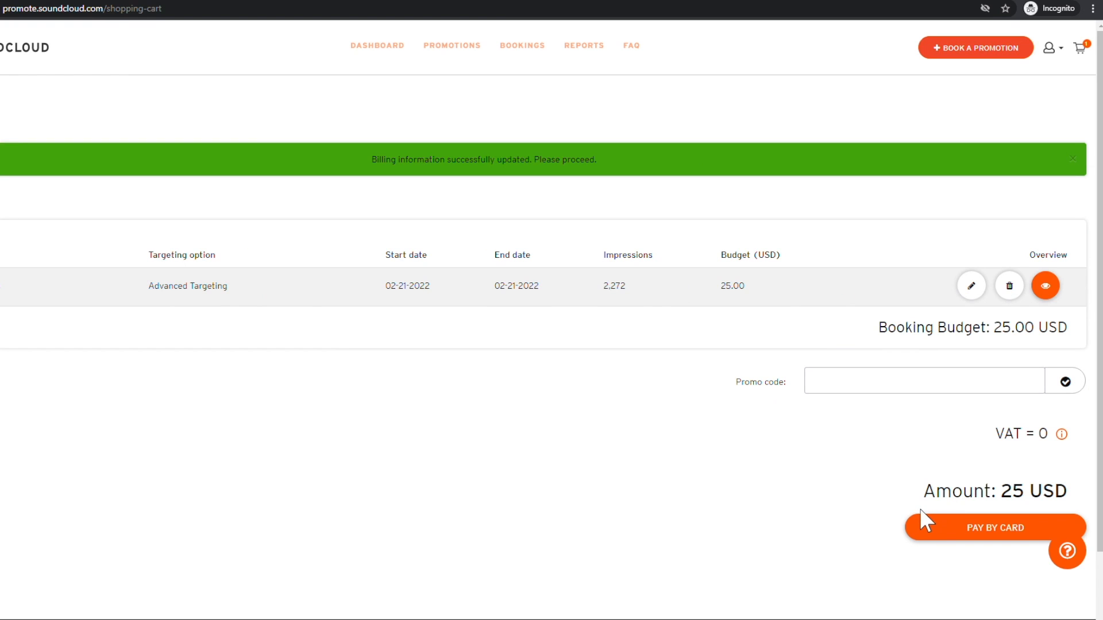
pyautogui.click(986, 537)
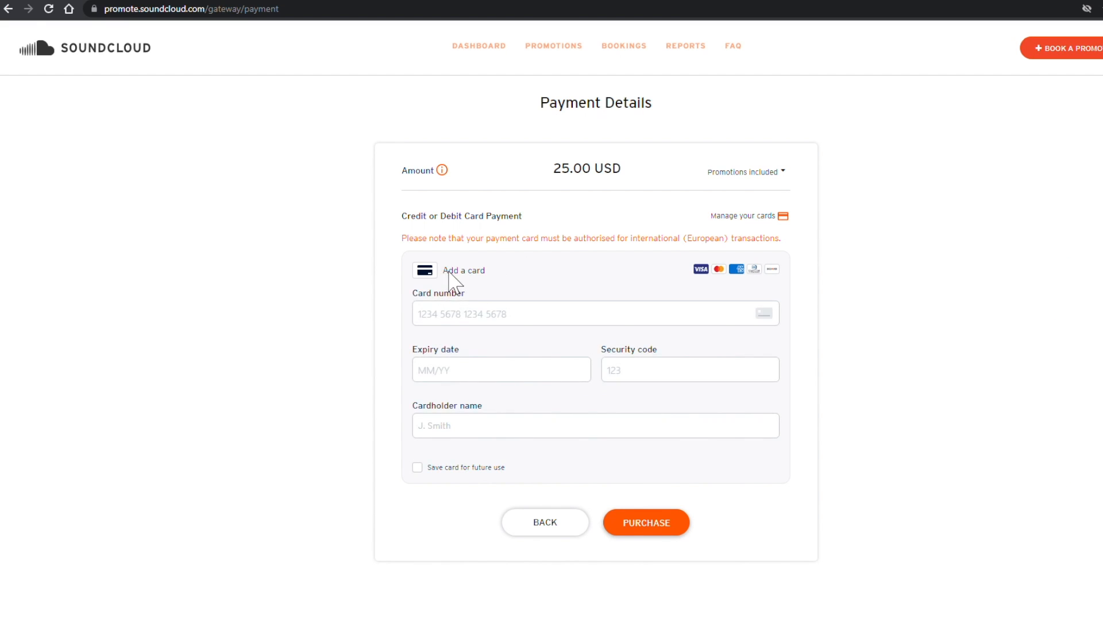
pyautogui.click(478, 325)
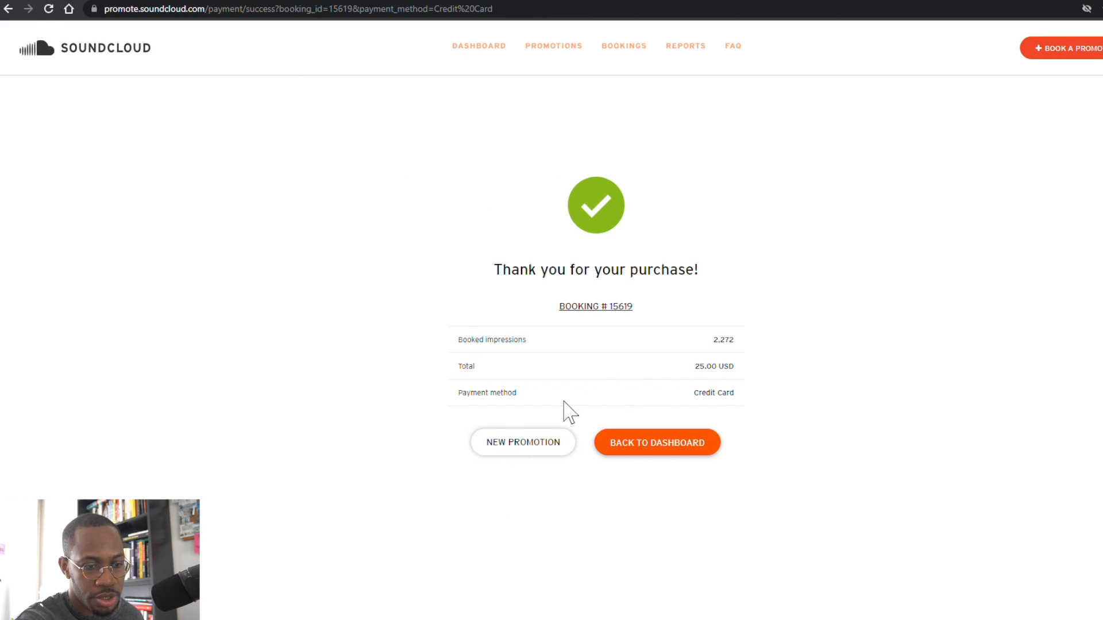
# Step: Return to the dashboard and open the SCP - Inner Demons promotion under Promotions Starting Soon
pyautogui.click(652, 454)
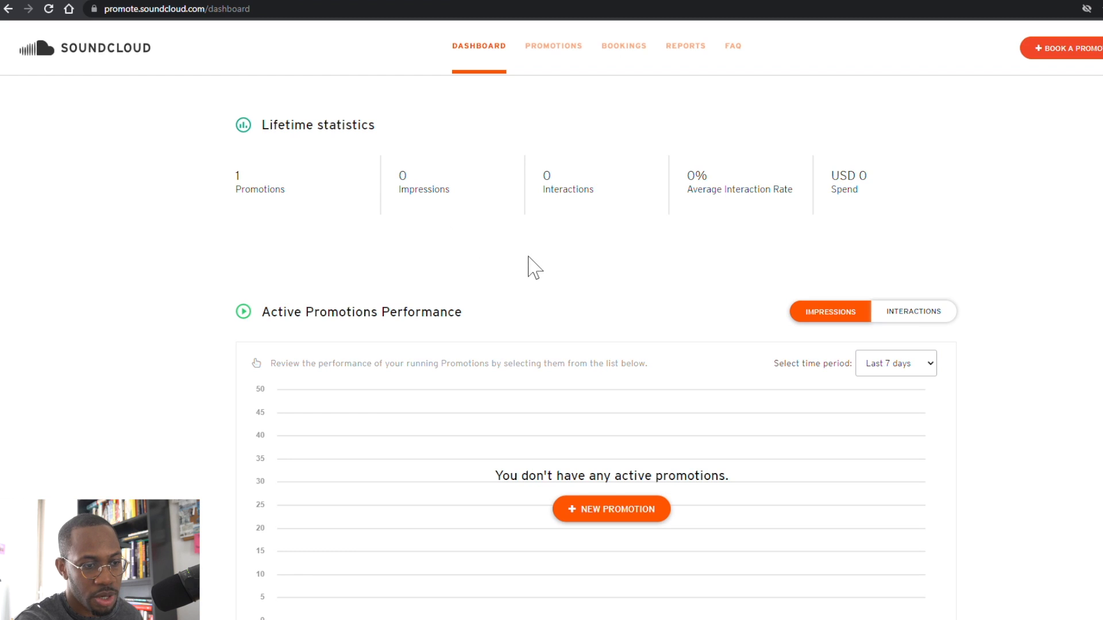
pyautogui.scroll(-10, 460, 305)
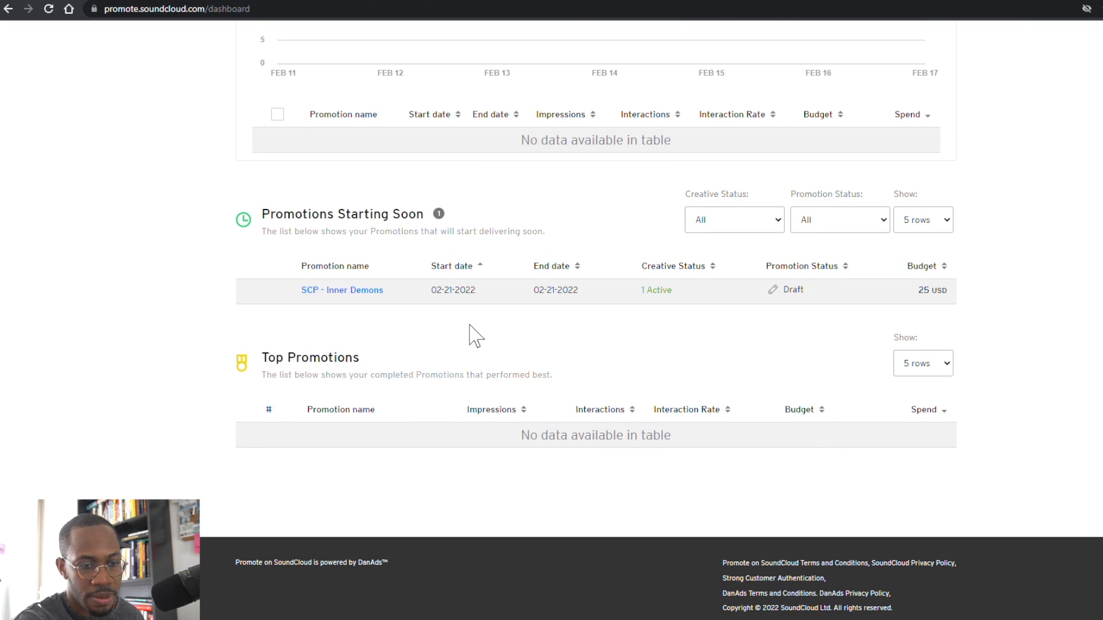
pyautogui.scroll(3, 476, 337)
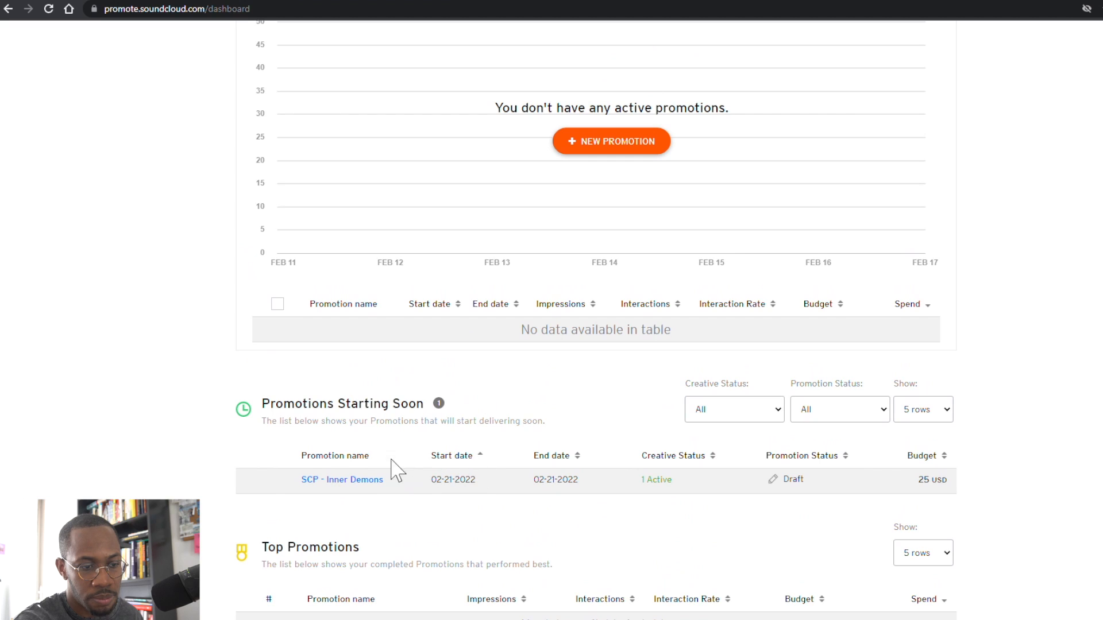
pyautogui.scroll(-2, 357, 486)
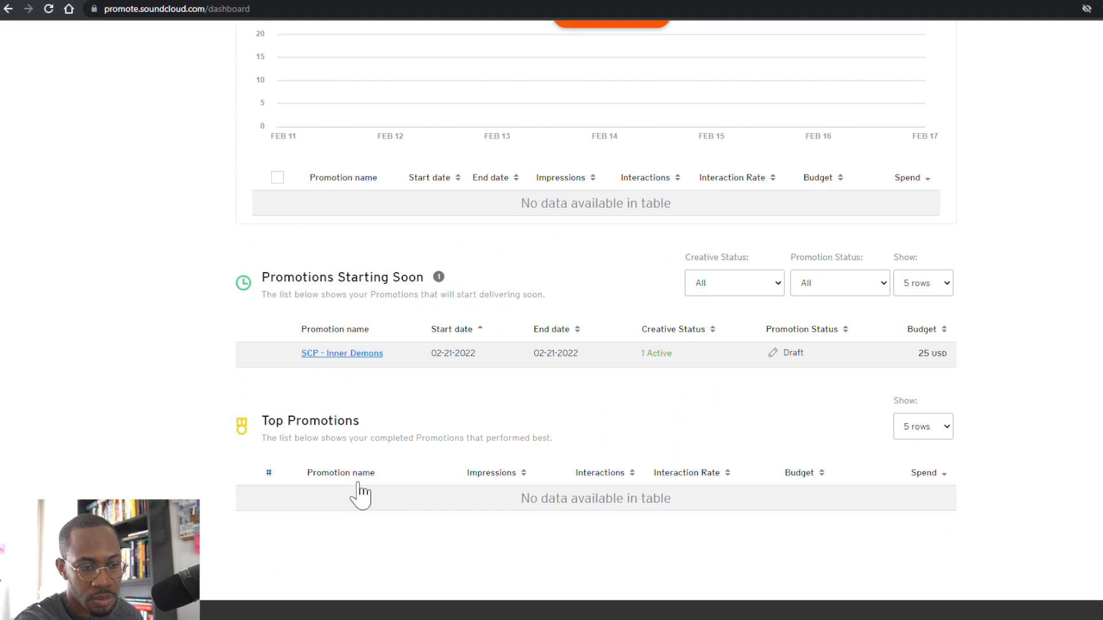
pyautogui.click(362, 355)
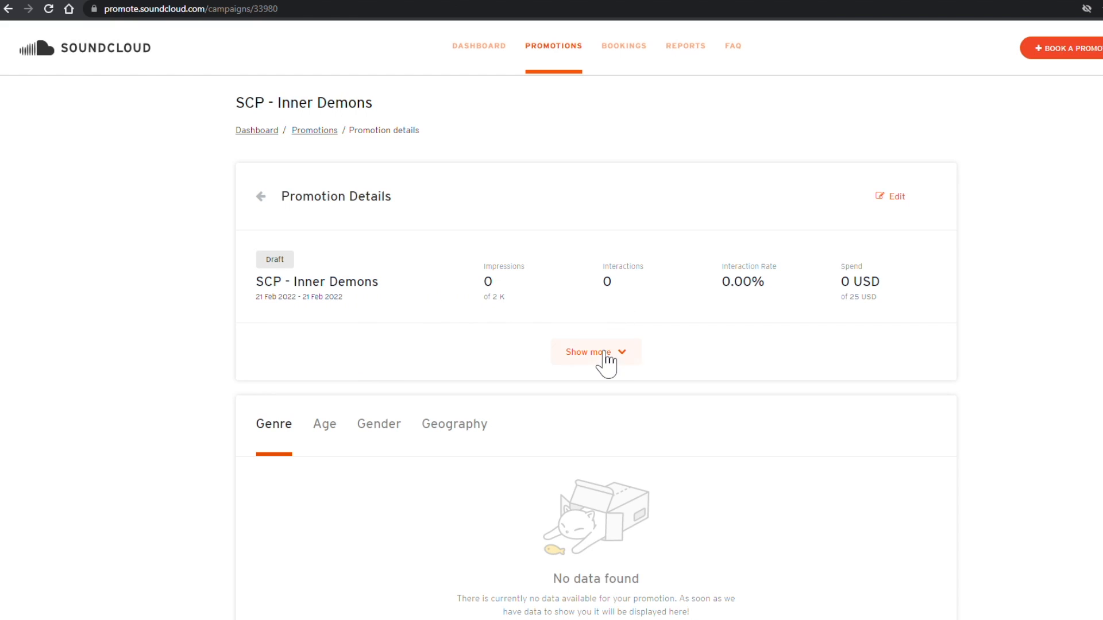
# Step: Expand and review the promotion's budget, schedule and targeting, then go back to the Dashboard
pyautogui.click(606, 361)
pyautogui.scroll(-1, 282, 338)
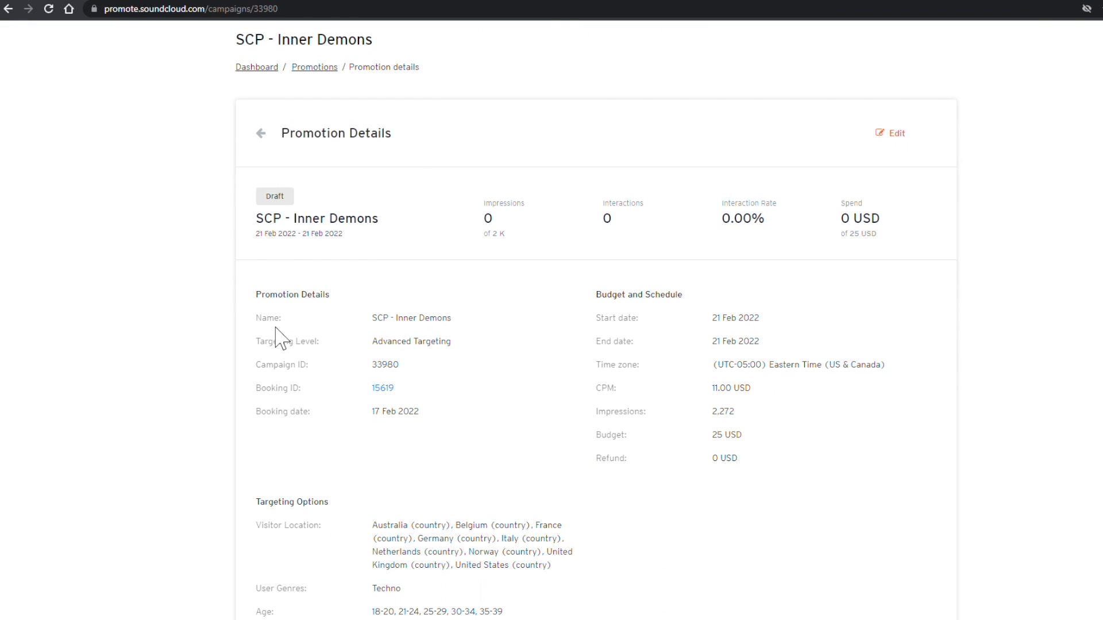
pyautogui.scroll(-1, 638, 362)
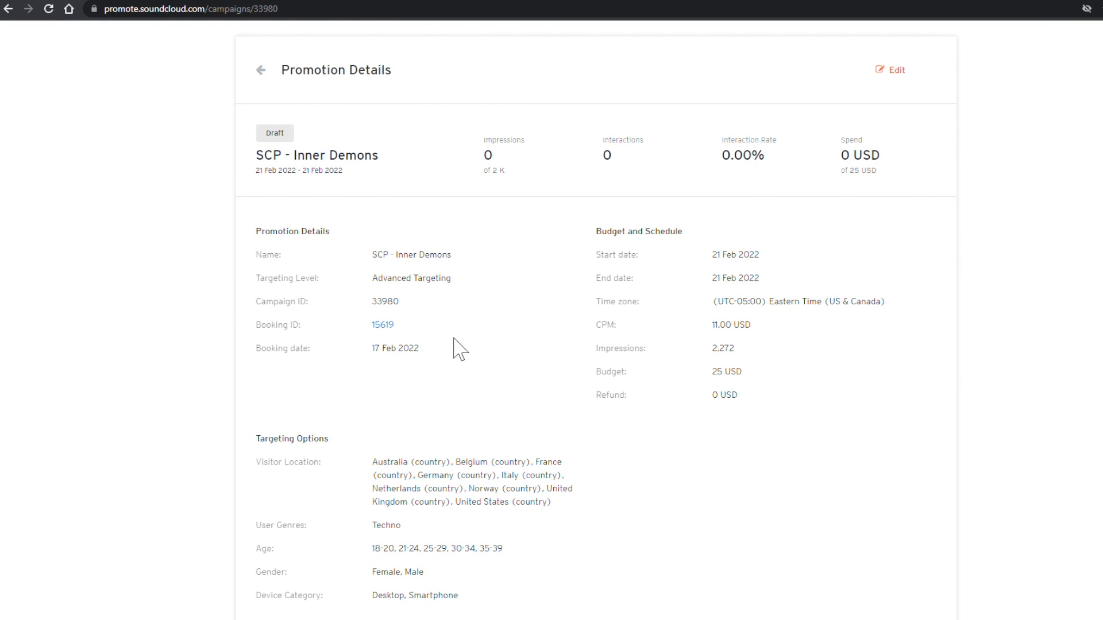
pyautogui.scroll(-2, 299, 359)
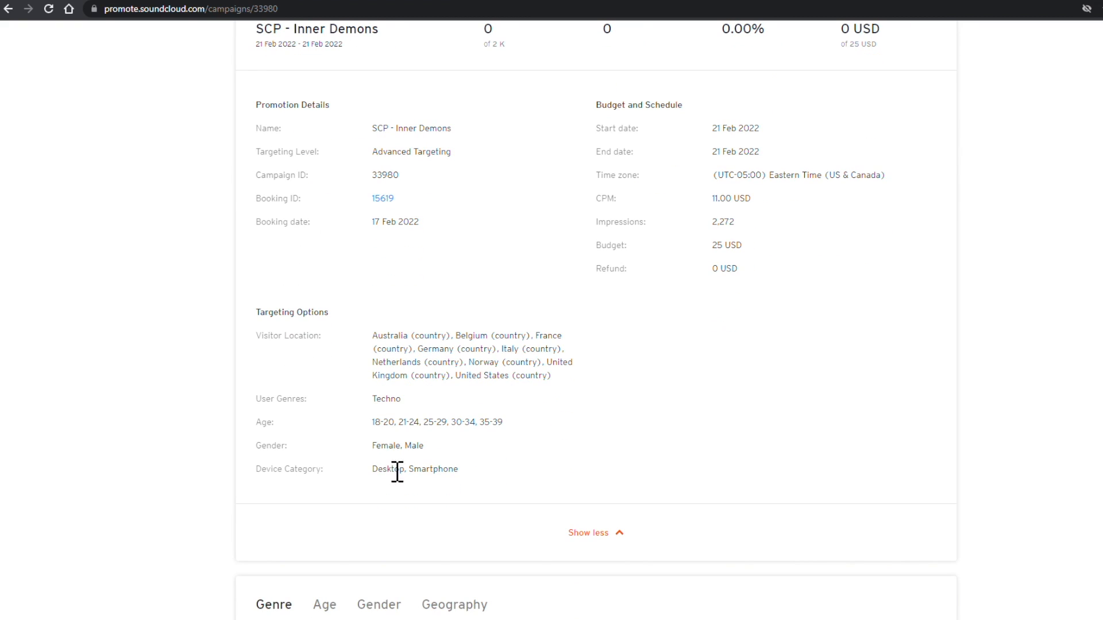
pyautogui.scroll(-8, 397, 494)
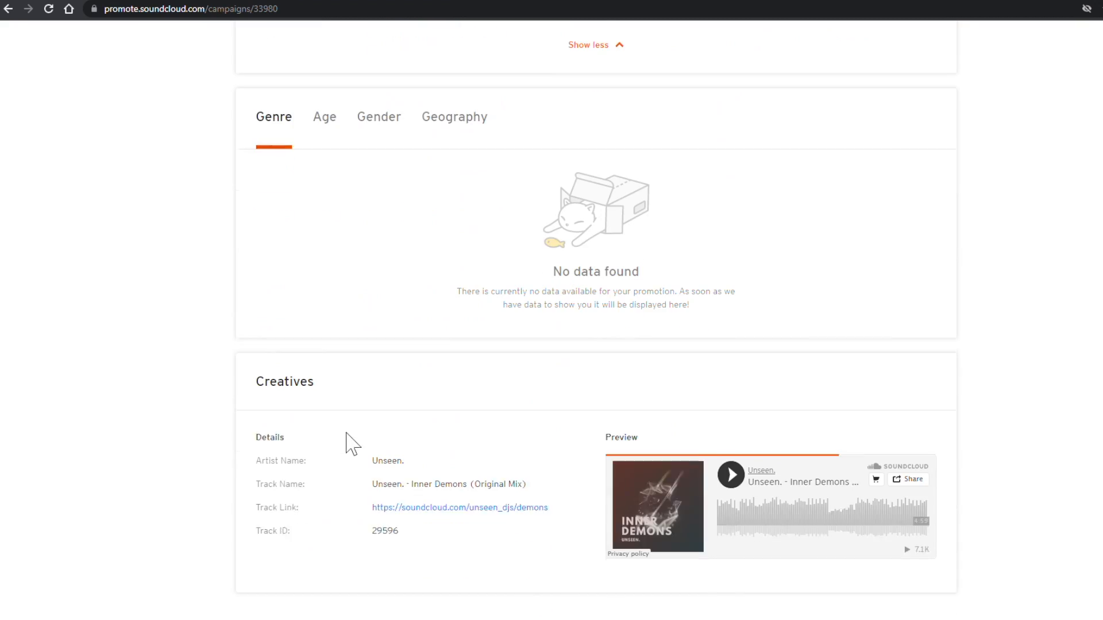
pyautogui.scroll(-2, 316, 418)
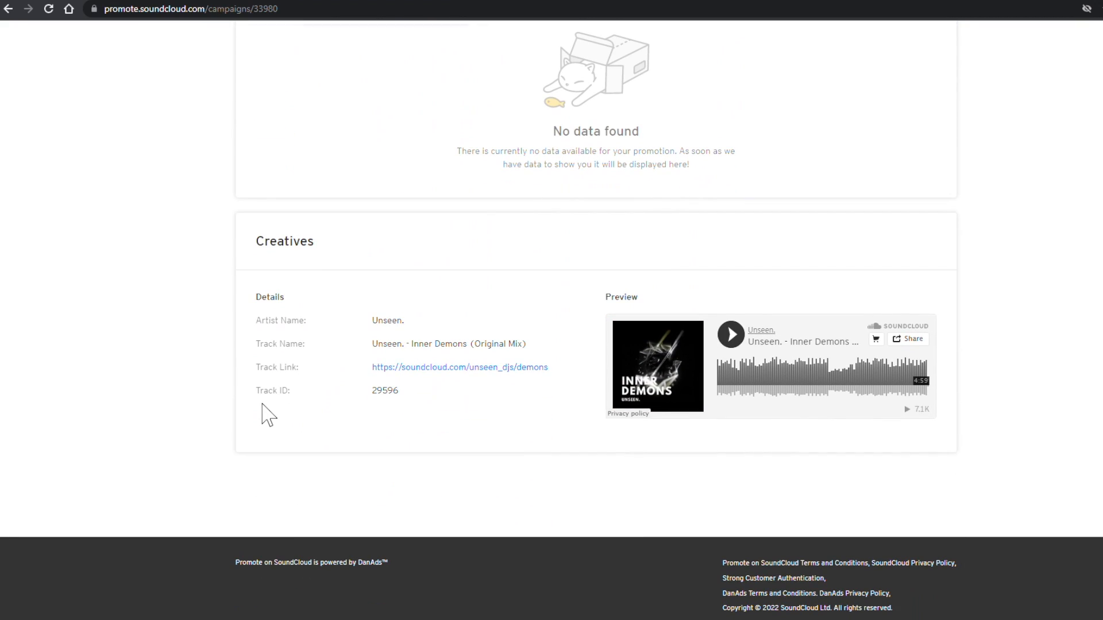
pyautogui.scroll(15, 268, 414)
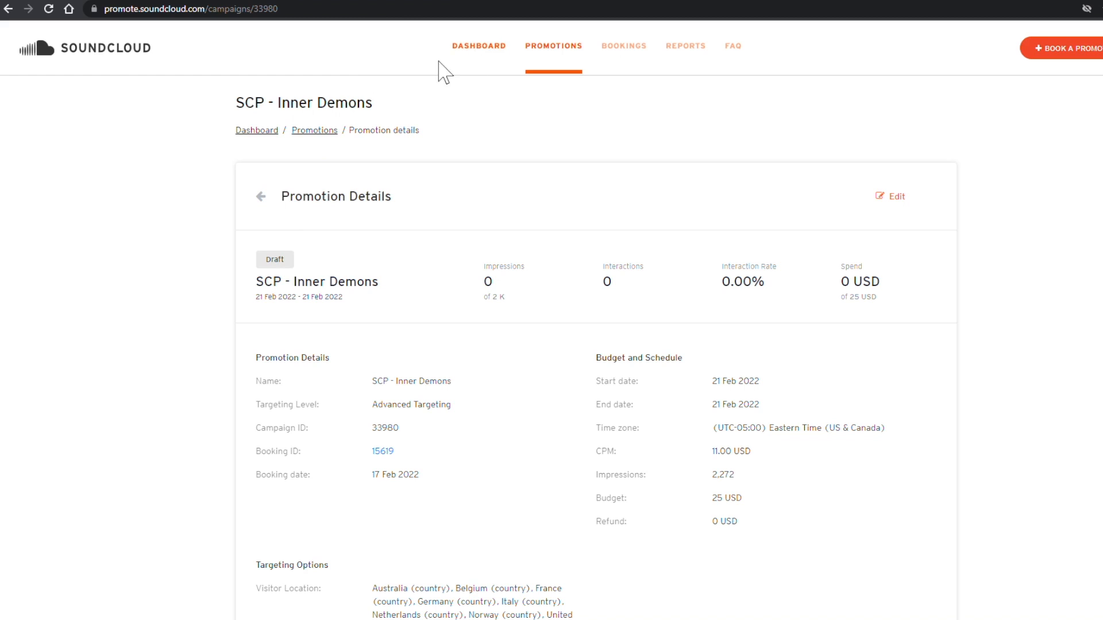
pyautogui.click(263, 136)
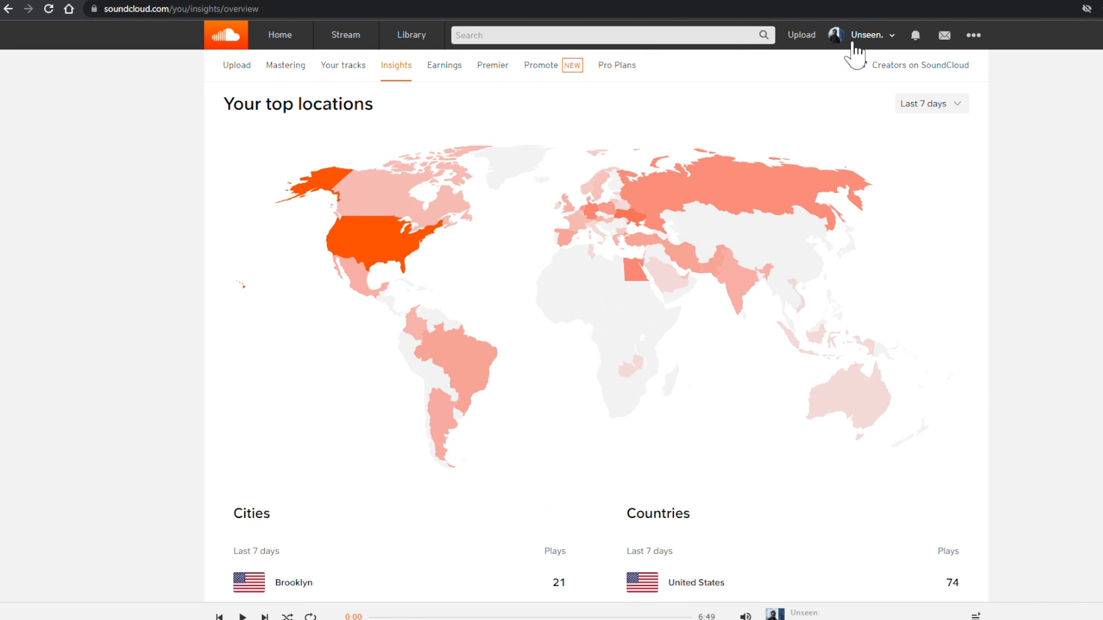
# Step: Open Inner Demons (Original Mix) from the profile track list and highlight its 7,145 plays
pyautogui.click(868, 36)
pyautogui.click(854, 61)
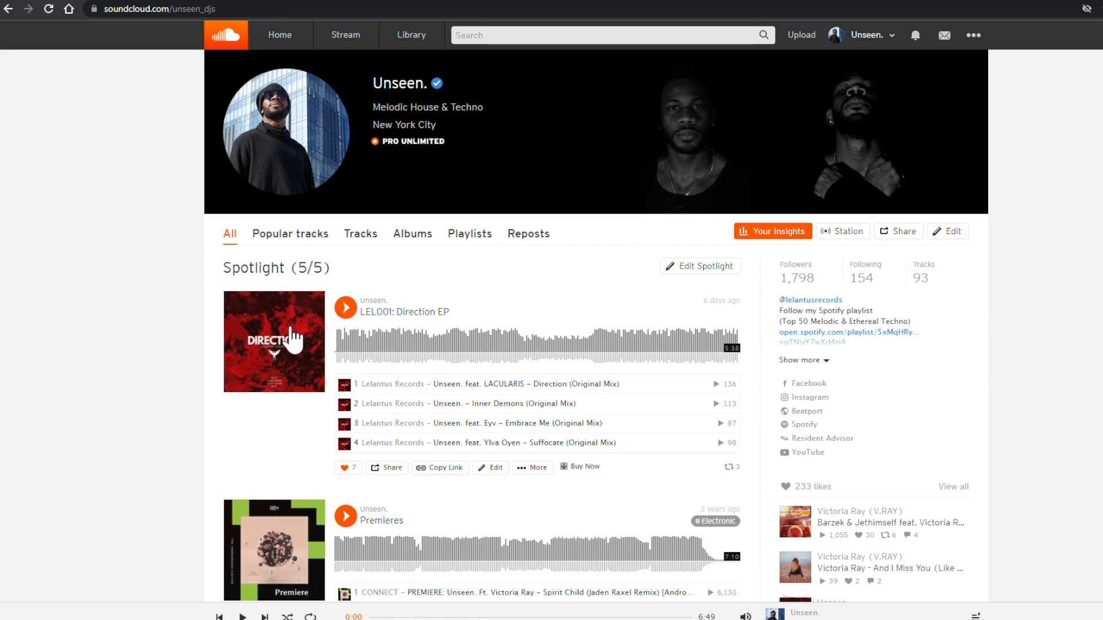
pyautogui.scroll(-15, 289, 337)
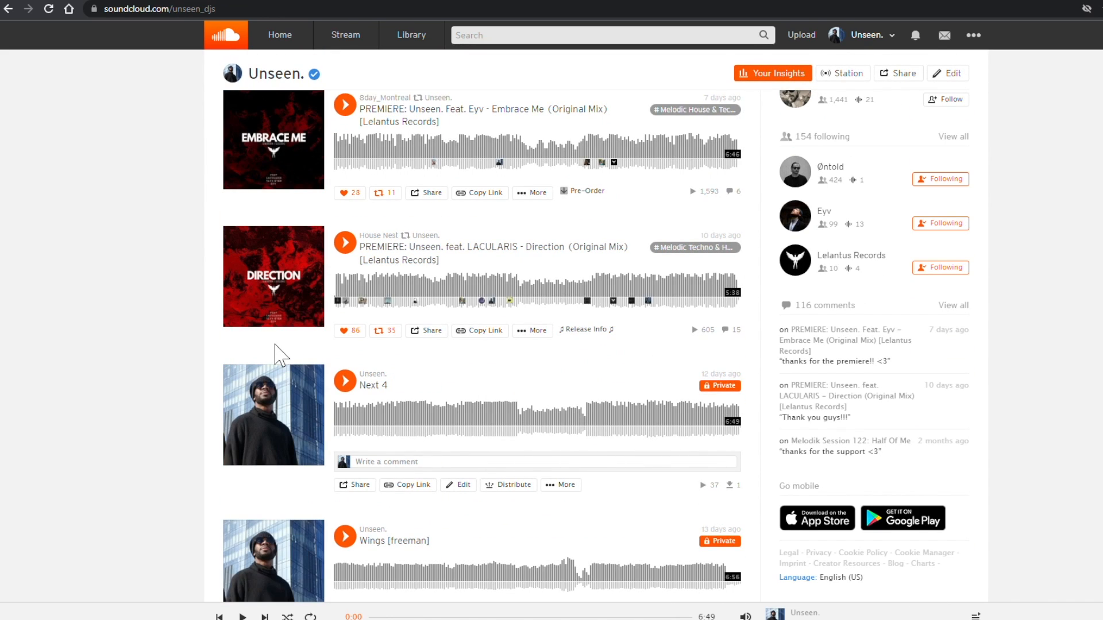
pyautogui.scroll(-8, 279, 355)
pyautogui.scroll(-3, 285, 355)
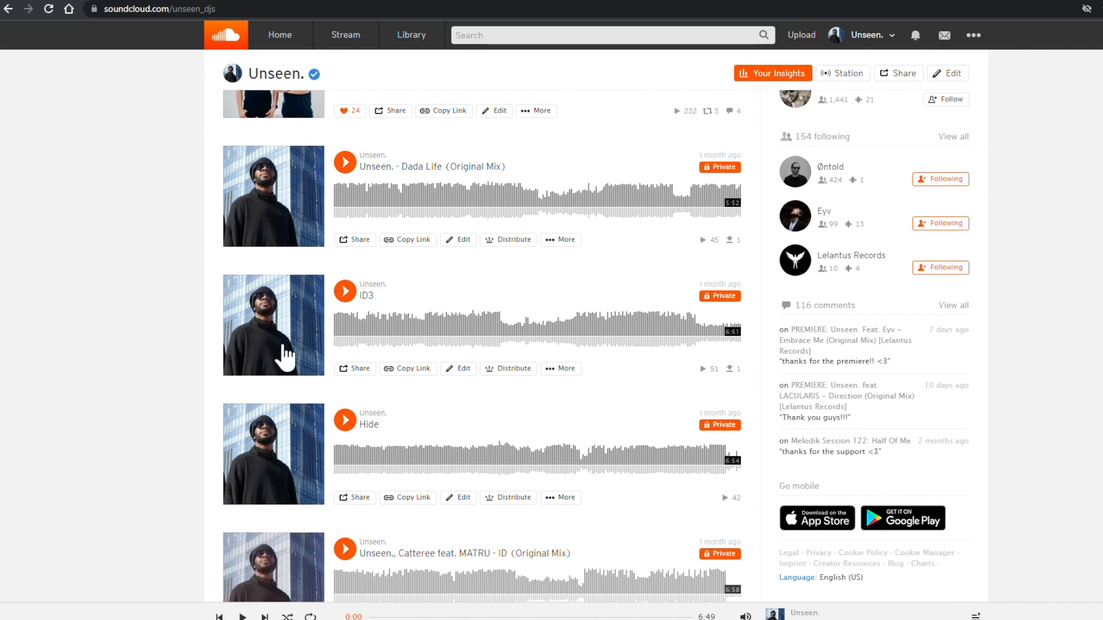
pyautogui.scroll(-8, 286, 354)
pyautogui.click(453, 370)
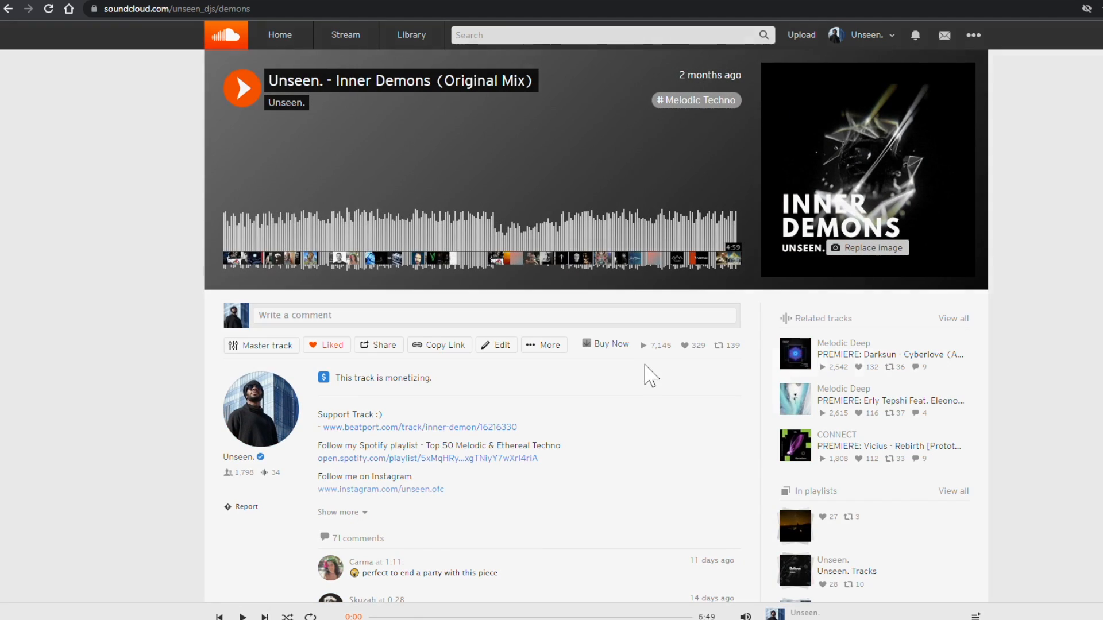
pyautogui.click(378, 289)
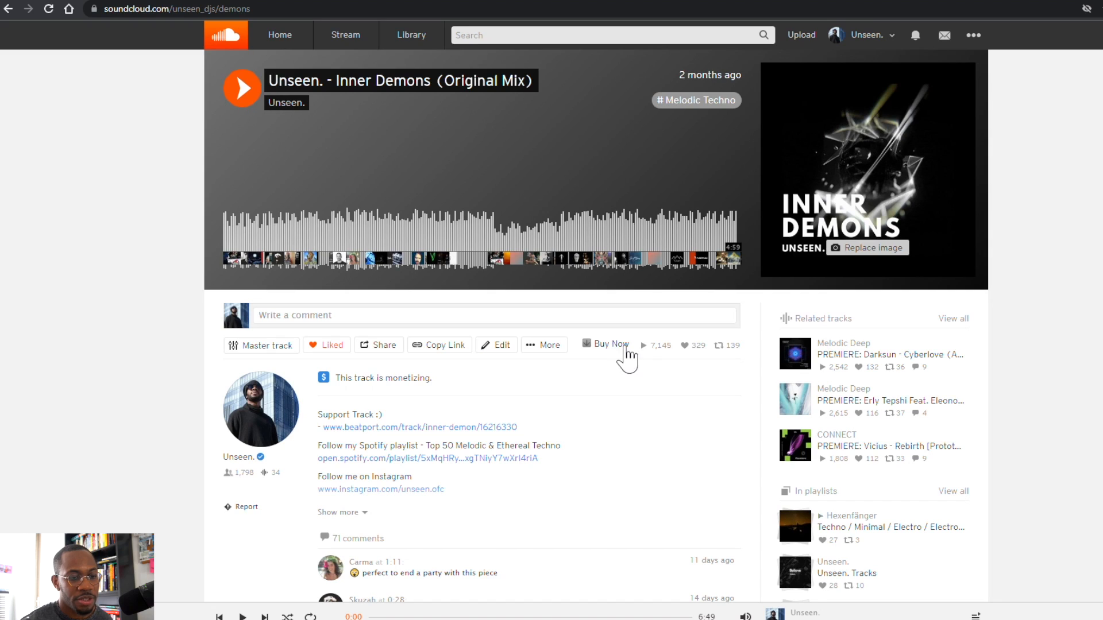
pyautogui.moveTo(642, 341); pyautogui.dragTo(678, 346)
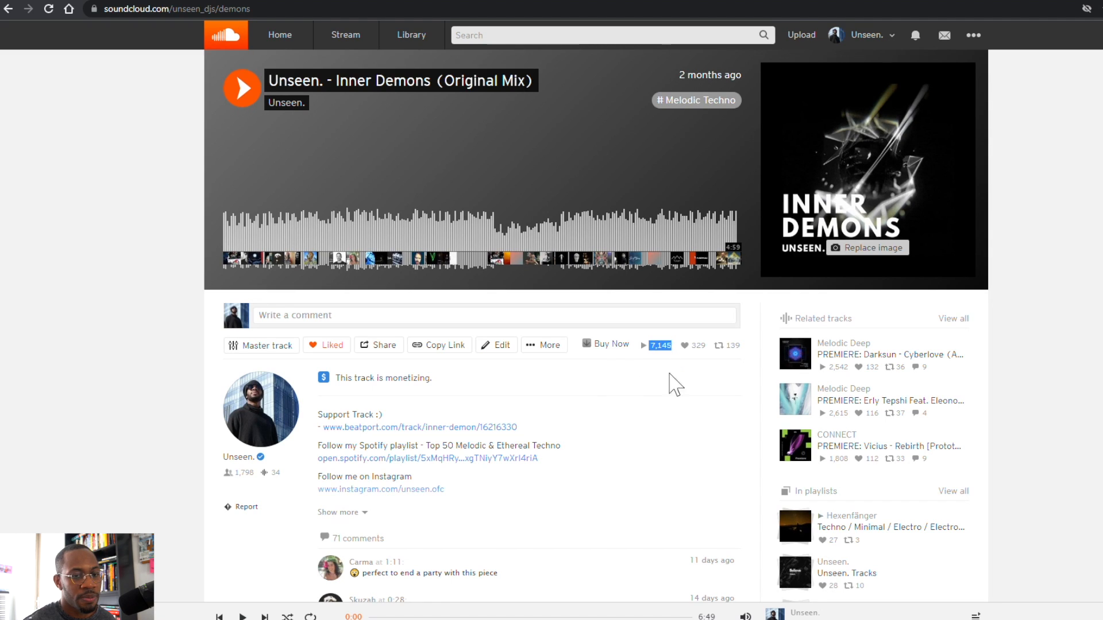